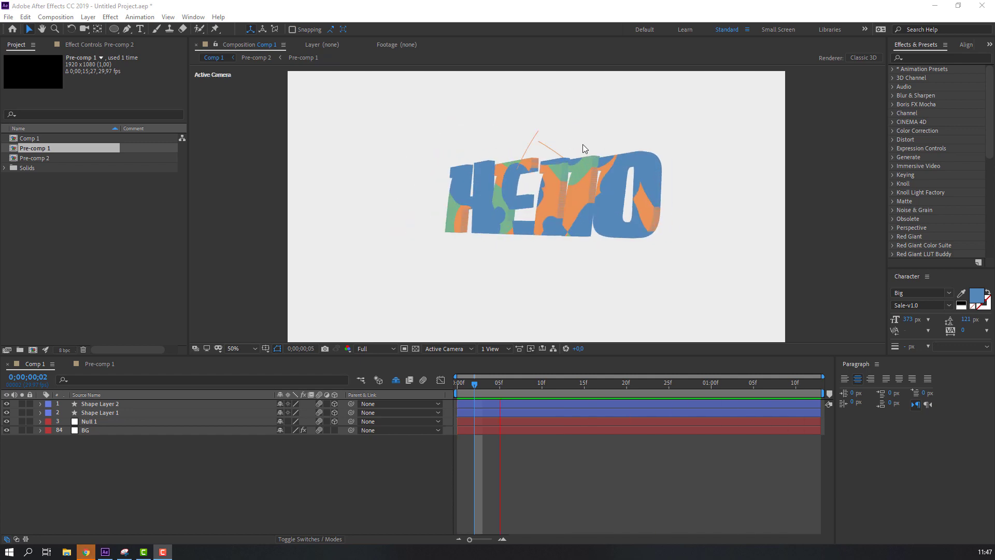
# Step: Create an HDTV 1080 29.97 composition named MAIN TEXT with a duration of 0;00;10;00
pyautogui.press('space')
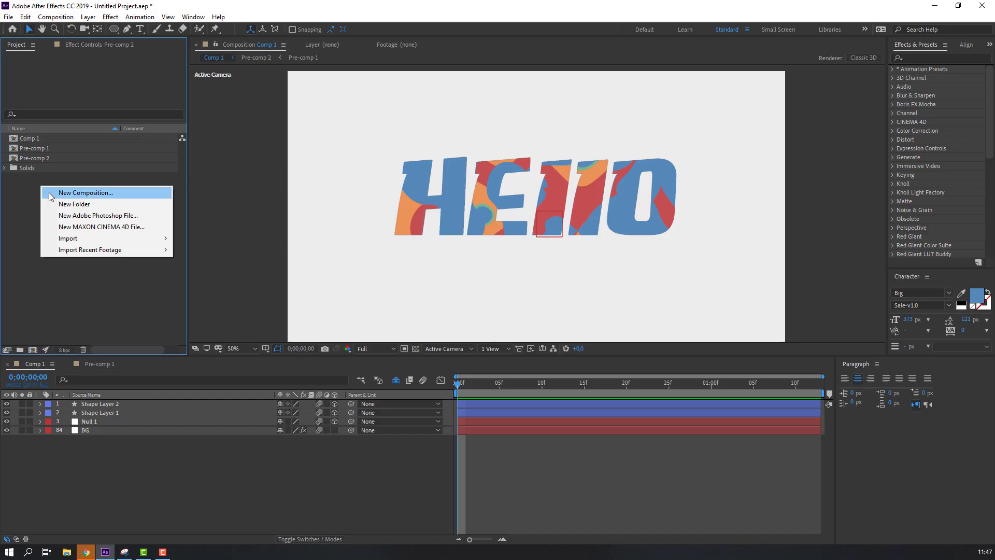
pyautogui.click(86, 195)
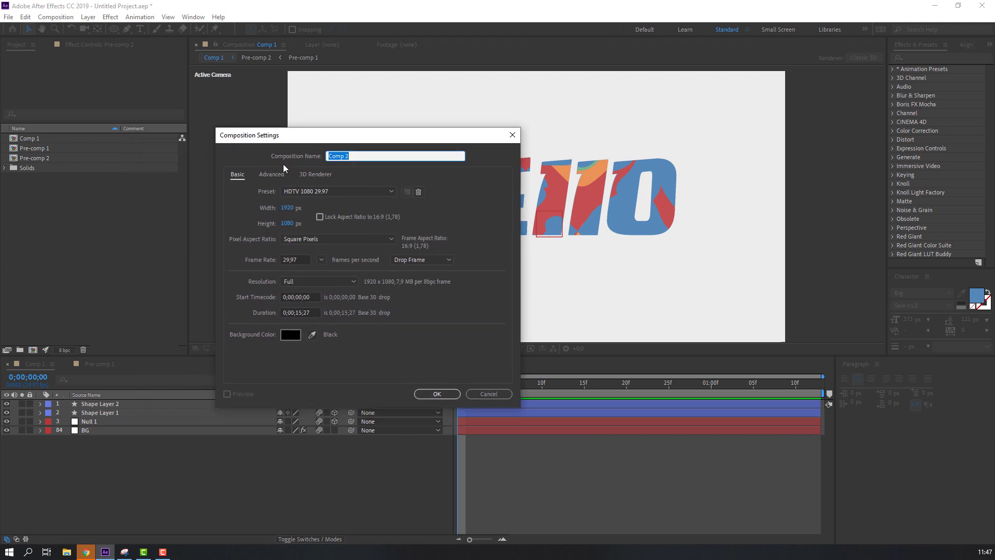
pyautogui.write('MAIN TEXT')
pyautogui.moveTo(407, 139); pyautogui.dragTo(432, 136)
pyautogui.click(321, 310)
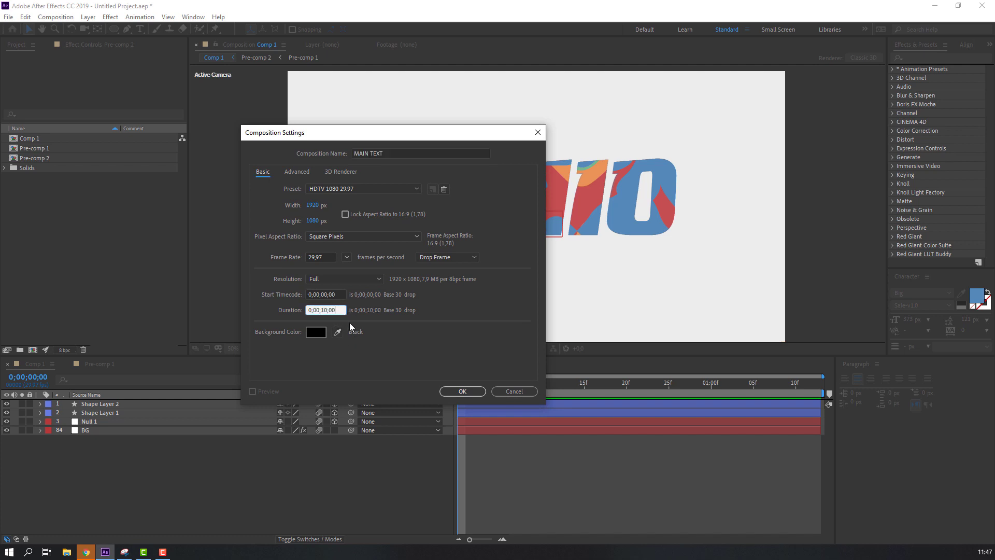
pyautogui.click(470, 392)
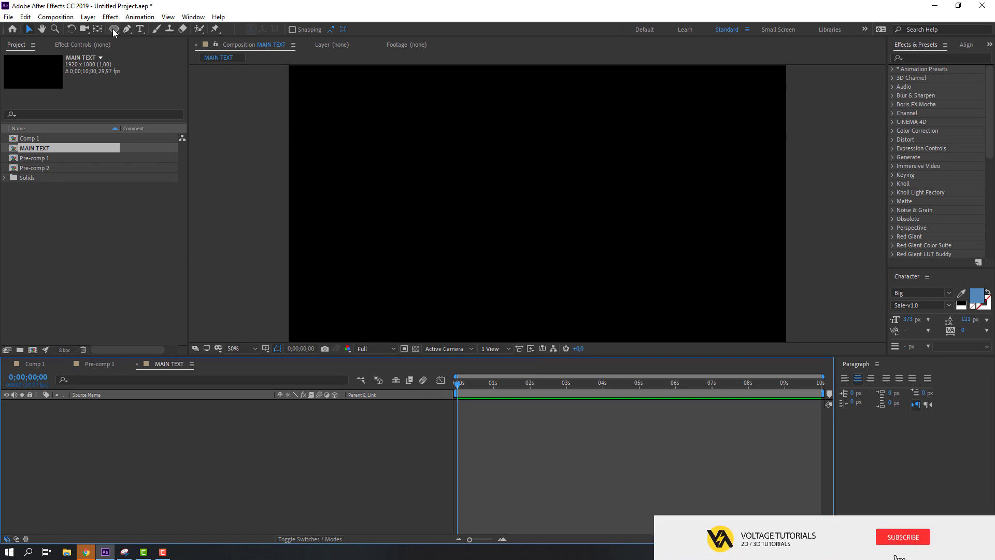
# Step: Draw a rounded rectangle covering most of the MAIN TEXT composition and give it a light red fill
pyautogui.moveTo(114, 30)
pyautogui.mouseDown()
pyautogui.moveTo(137, 44)
pyautogui.moveTo(169, 41)
pyautogui.mouseUp()
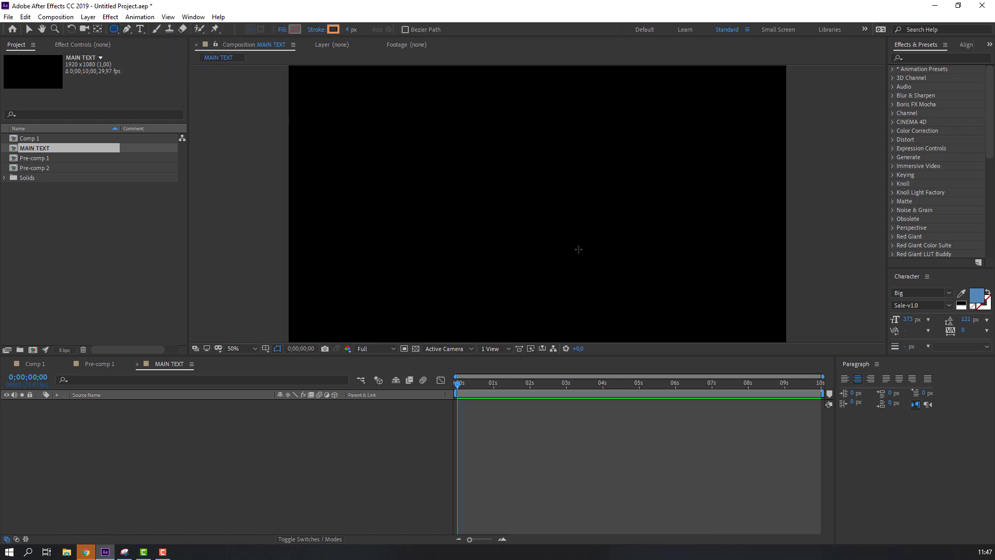
pyautogui.moveTo(331, 81); pyautogui.dragTo(757, 325)
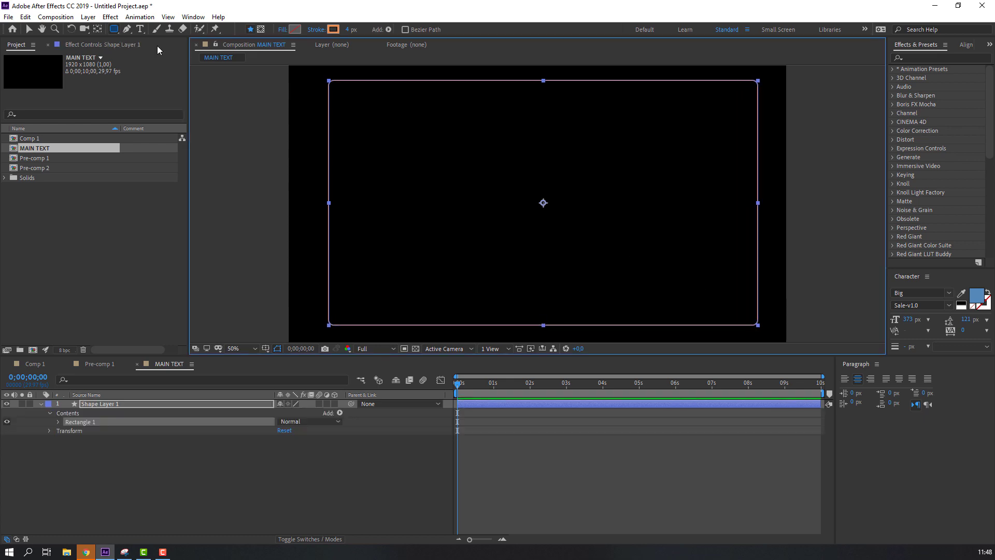
pyautogui.click(294, 29)
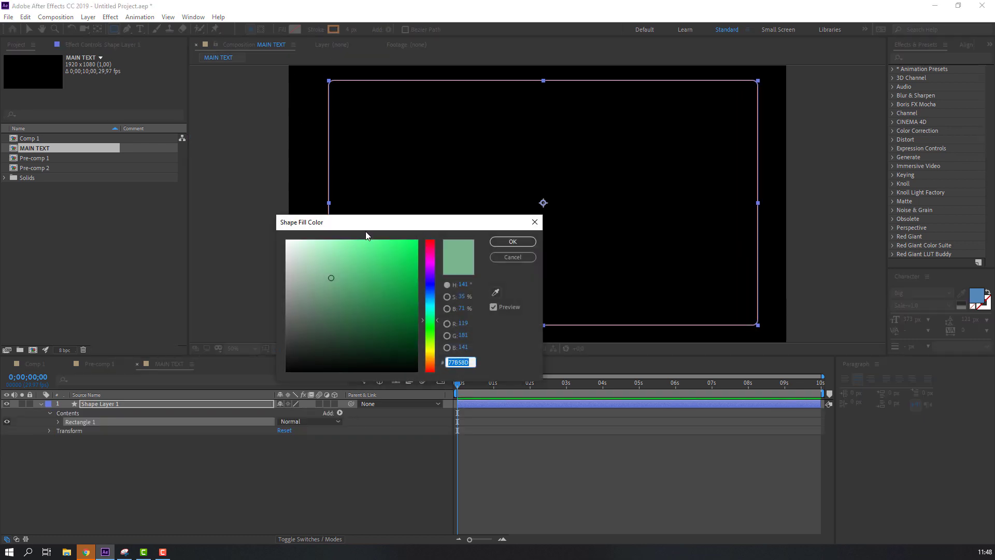
pyautogui.moveTo(362, 224); pyautogui.dragTo(276, 222)
pyautogui.moveTo(345, 296); pyautogui.dragTo(346, 235)
pyautogui.moveTo(329, 237); pyautogui.dragTo(285, 223)
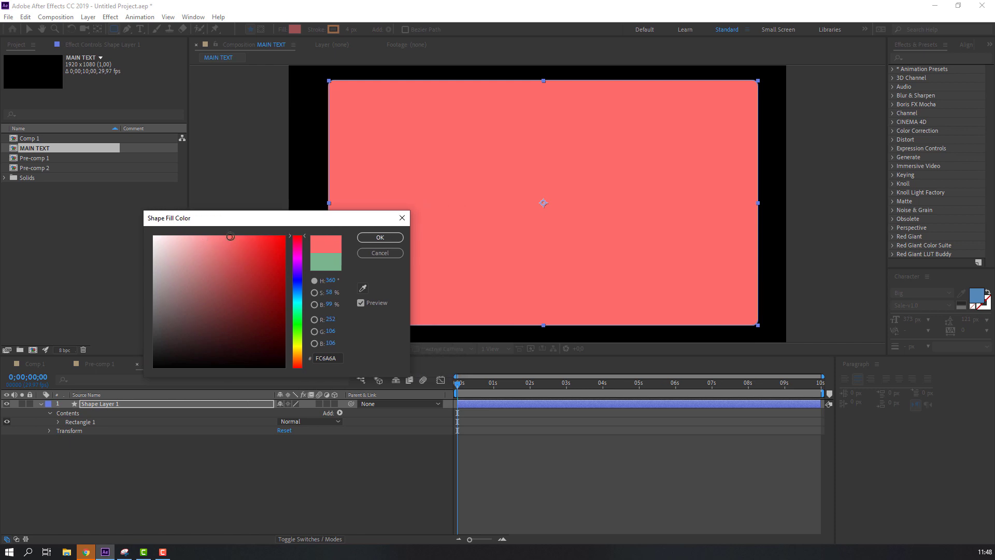
pyautogui.moveTo(230, 237); pyautogui.dragTo(220, 238)
pyautogui.click(379, 238)
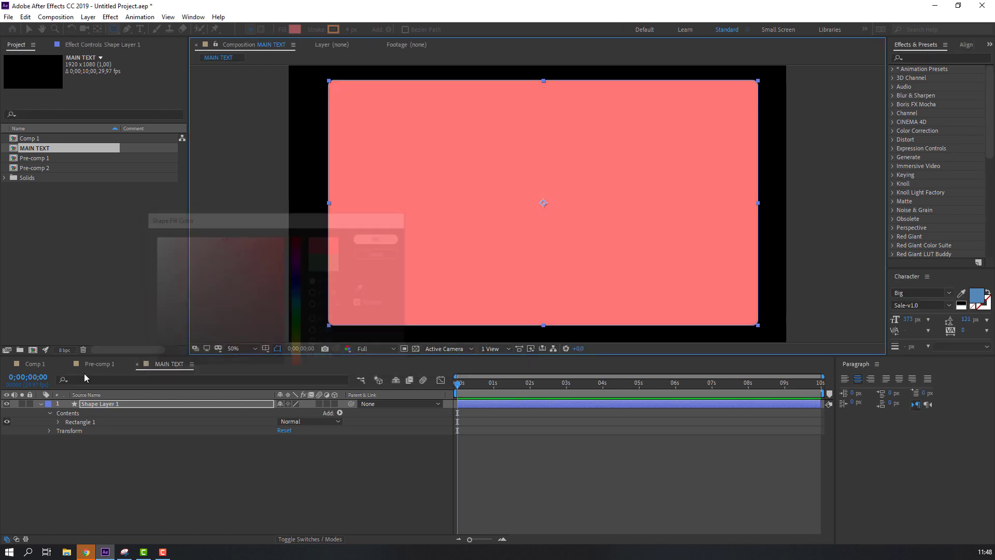
# Step: Deselect the shape layer with its properties collapsed, and set the shape stroke option to None
pyautogui.click(41, 404)
pyautogui.click(38, 462)
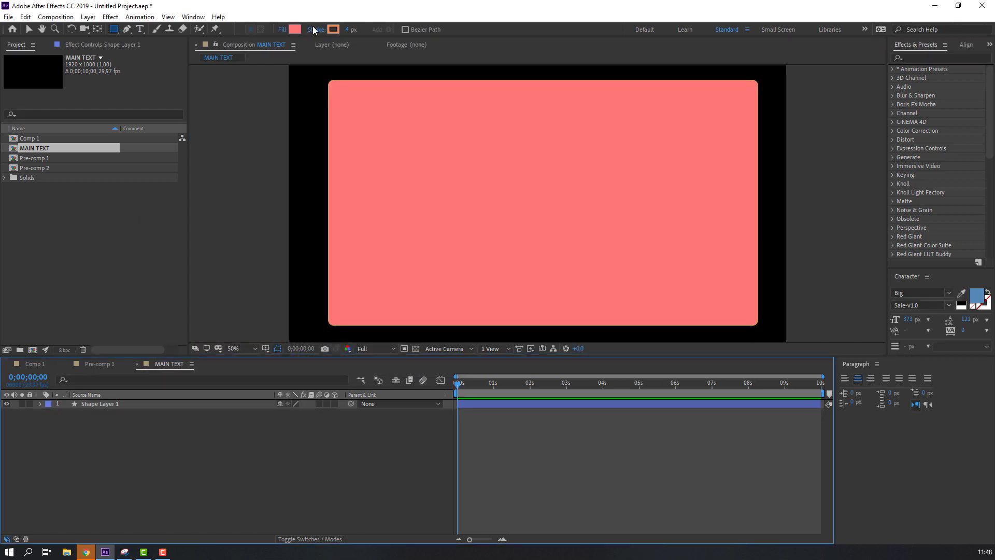
pyautogui.click(313, 29)
pyautogui.moveTo(457, 227); pyautogui.dragTo(289, 201)
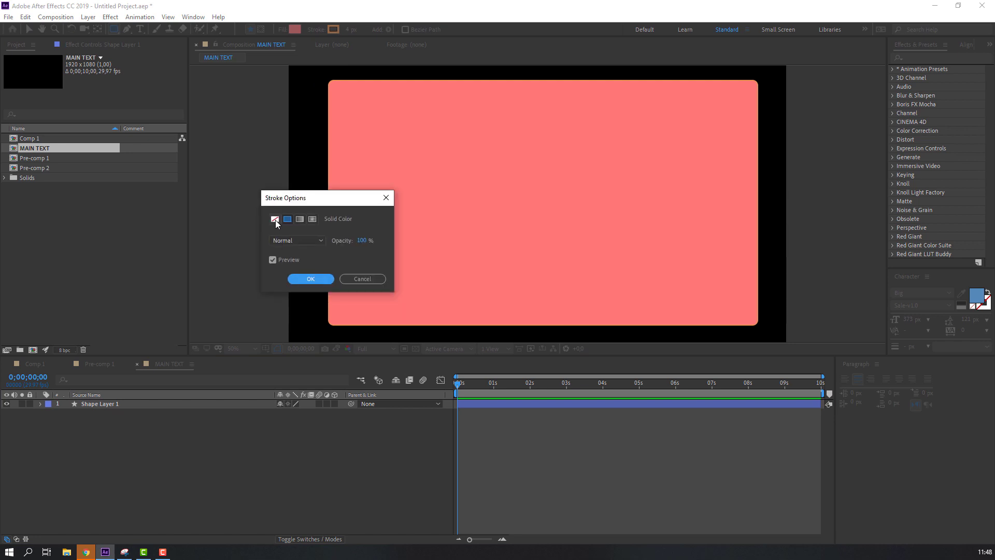
pyautogui.click(275, 220)
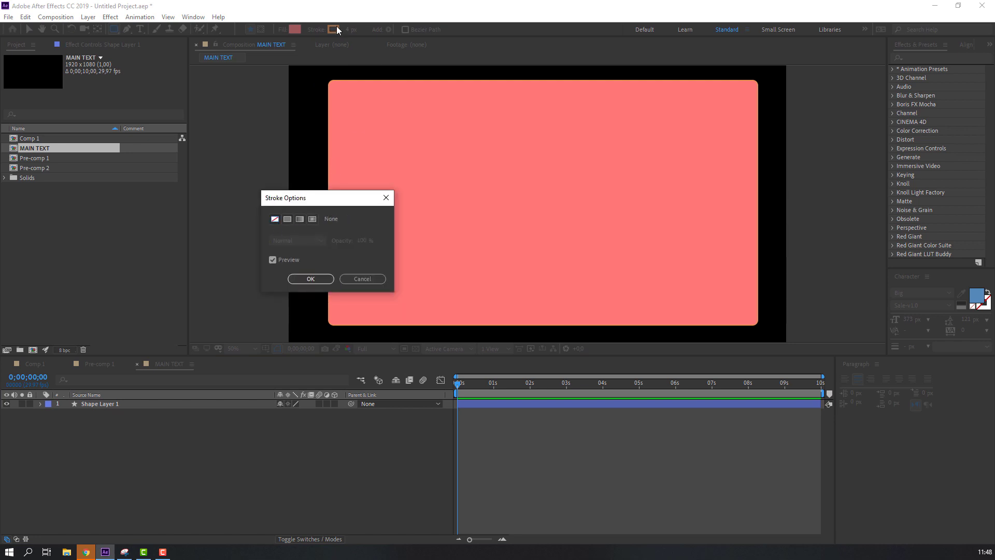
pyautogui.click(311, 279)
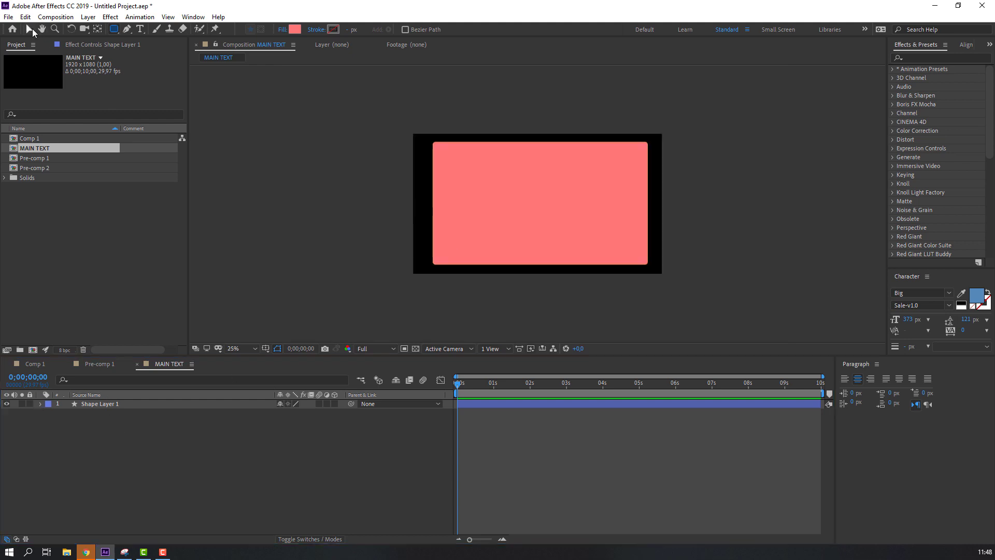
pyautogui.click(29, 29)
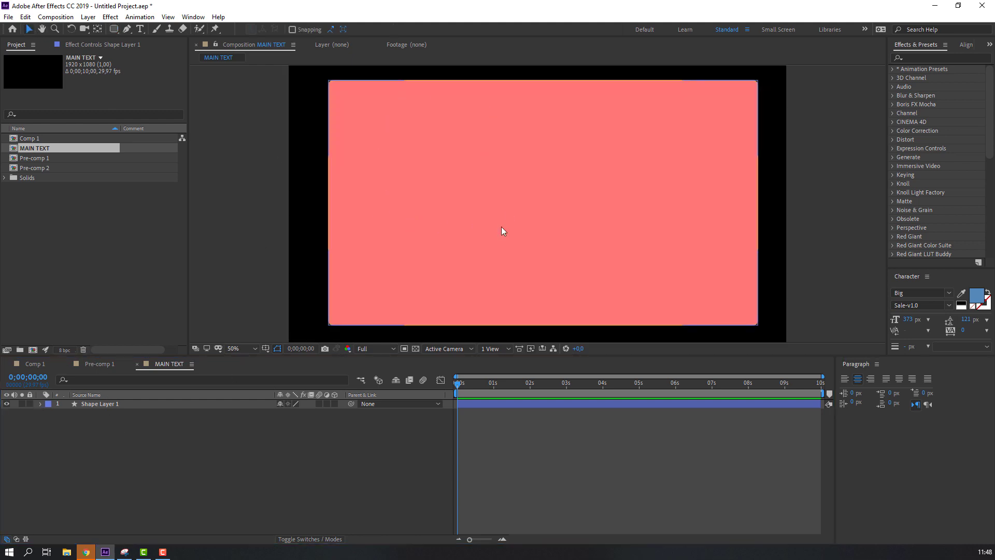
# Step: Apply the Turbulent Displace effect to the rectangle's shape layer and raise its Amount to about 1750
pyautogui.click(926, 56)
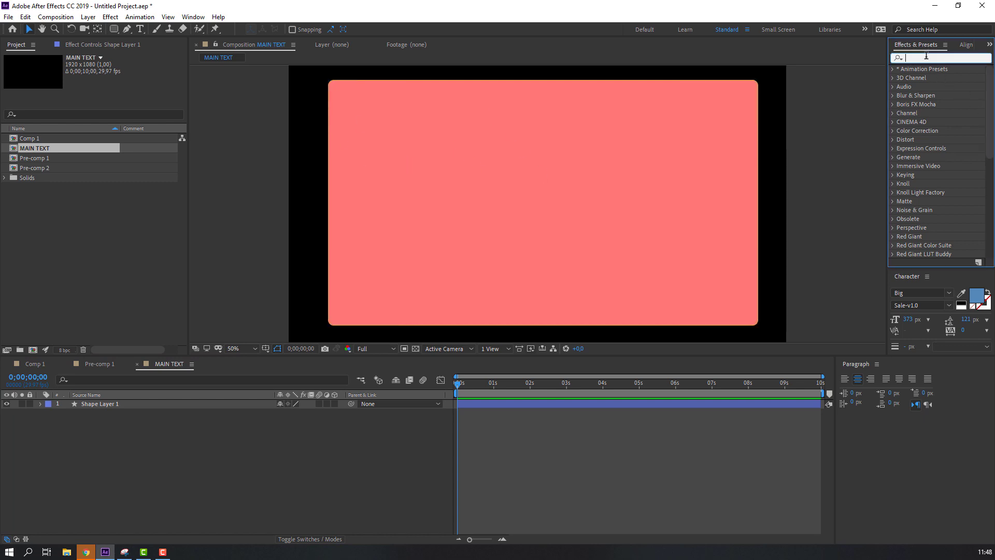
pyautogui.write('turb')
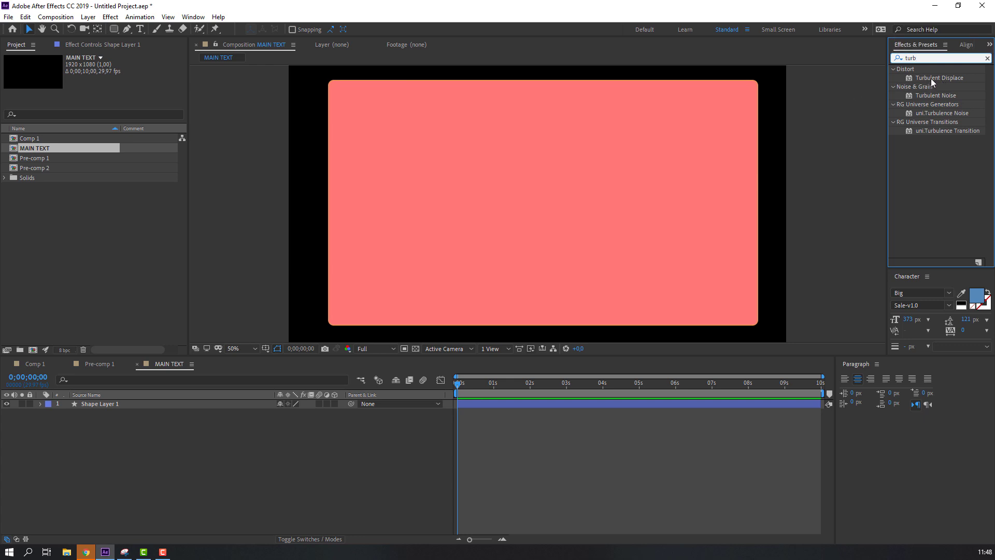
pyautogui.moveTo(932, 80)
pyautogui.mouseDown()
pyautogui.moveTo(747, 126)
pyautogui.moveTo(126, 403)
pyautogui.mouseUp()
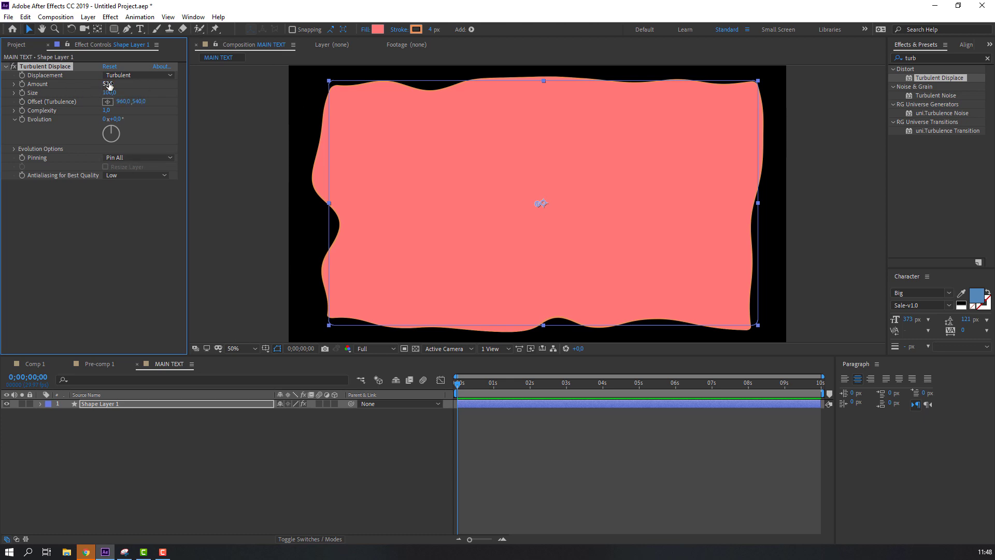
pyautogui.moveTo(107, 84); pyautogui.dragTo(975, 49)
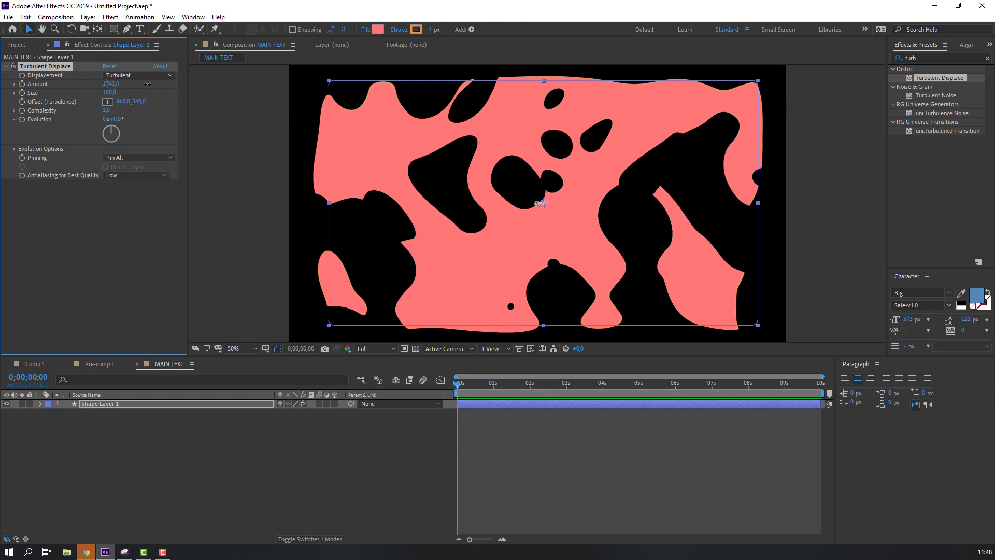
pyautogui.click(306, 430)
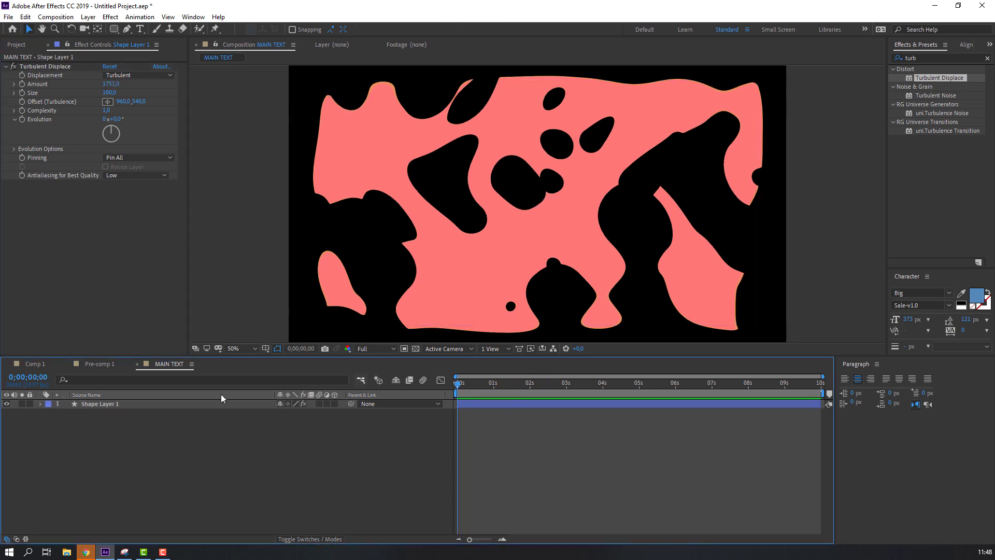
# Step: Rename the rectangle's shape layer to red
pyautogui.click(85, 403)
pyautogui.click(82, 446)
pyautogui.click(96, 406)
pyautogui.press('Return')
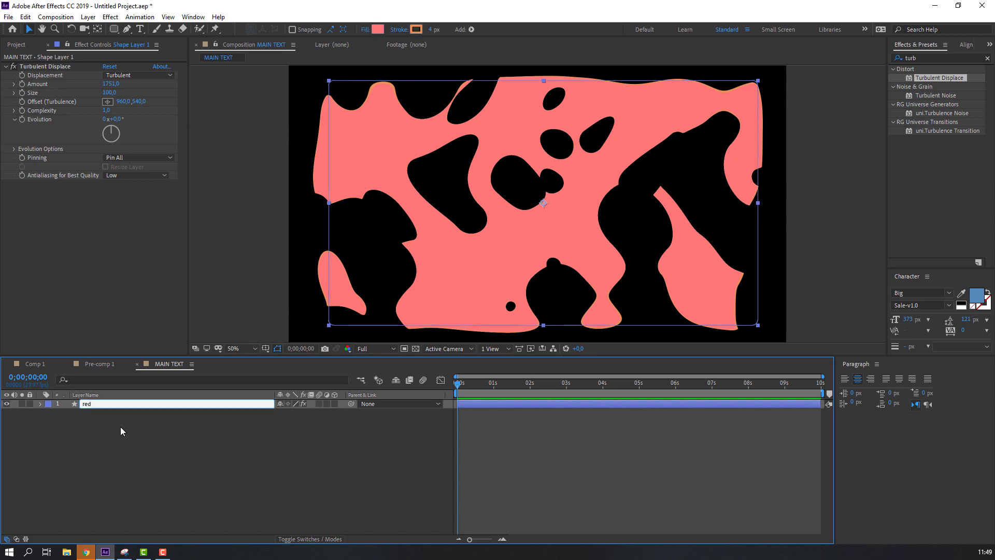
pyautogui.press('Return')
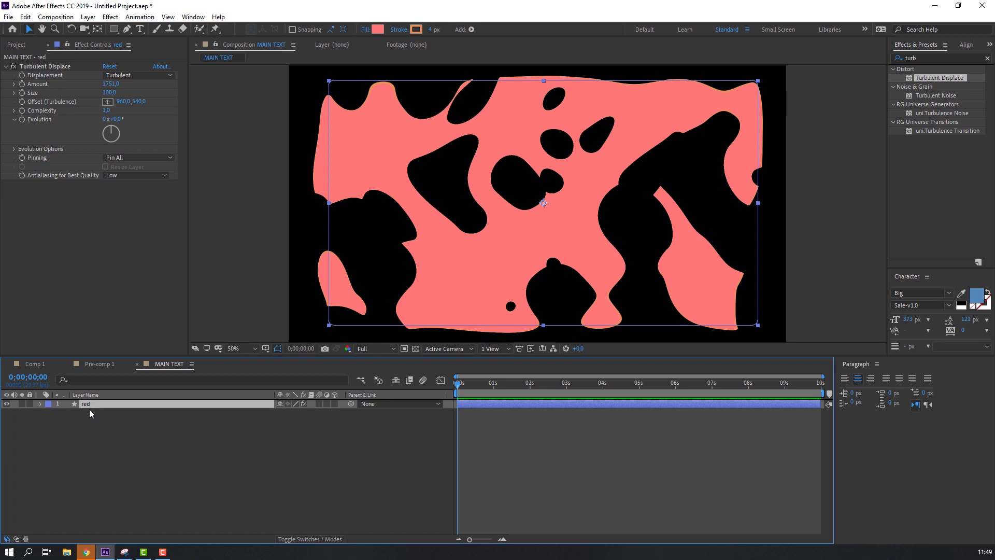
# Step: Add a Position keyframe to the red layer at 0 seconds and another at 2 seconds with X at 2810
pyautogui.press('p')
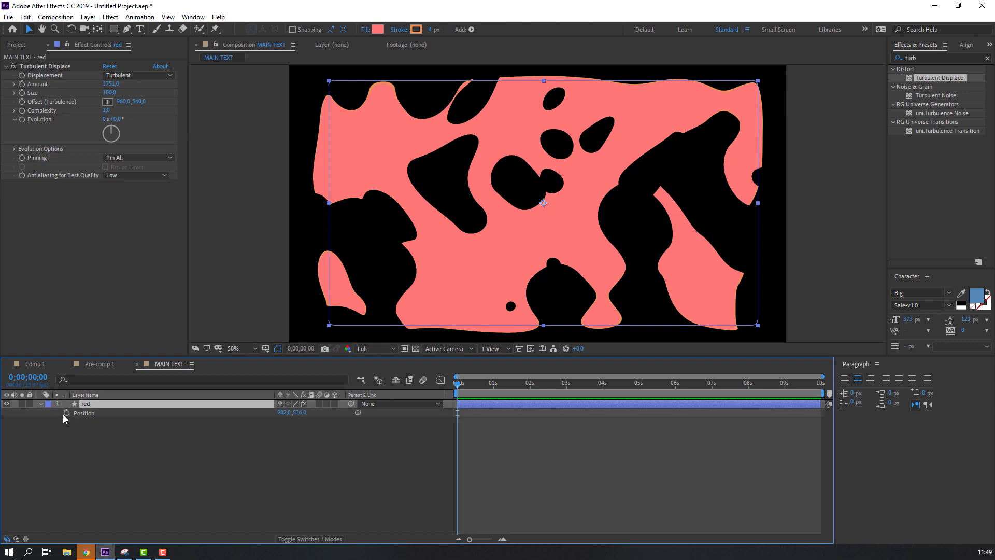
pyautogui.click(67, 414)
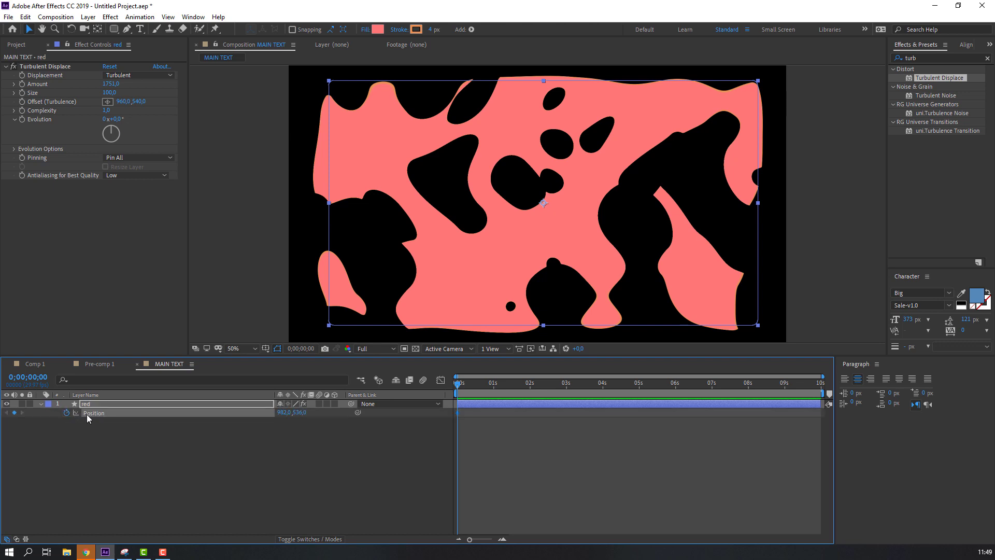
pyautogui.moveTo(489, 393); pyautogui.dragTo(530, 391)
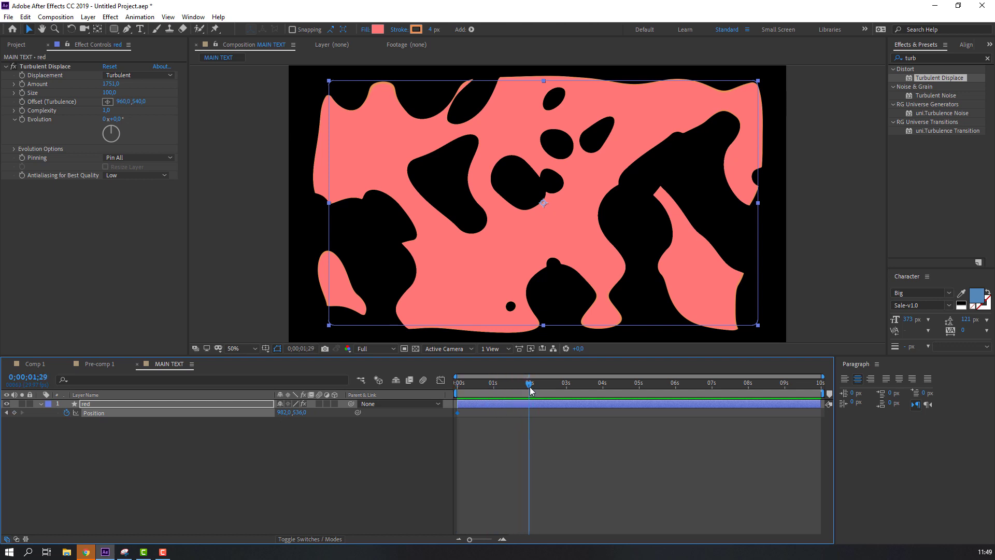
pyautogui.moveTo(284, 413); pyautogui.dragTo(335, 480)
pyautogui.moveTo(283, 413); pyautogui.dragTo(306, 409)
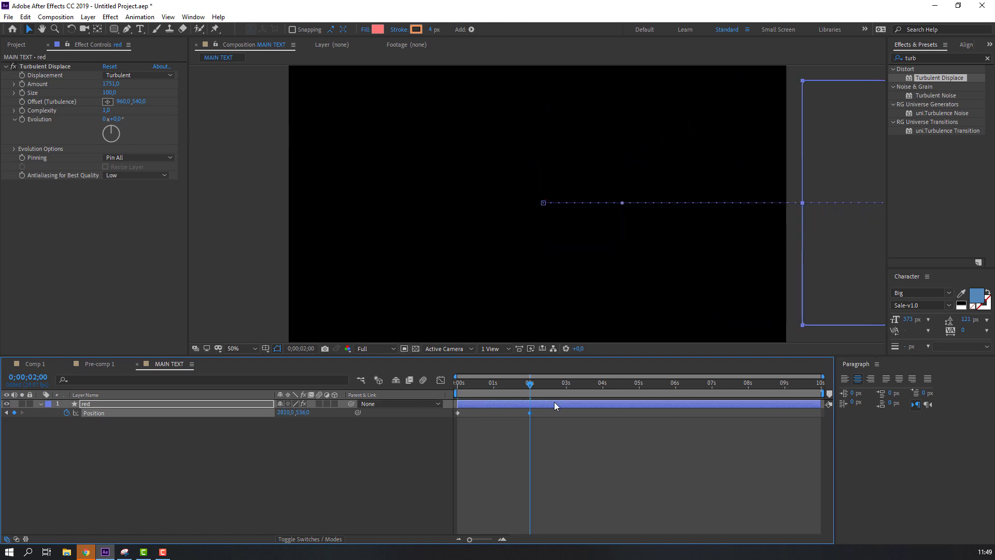
# Step: Set the red layer's X position to -867 at the first frame and preview the movement across the composition
pyautogui.moveTo(529, 386); pyautogui.dragTo(439, 415)
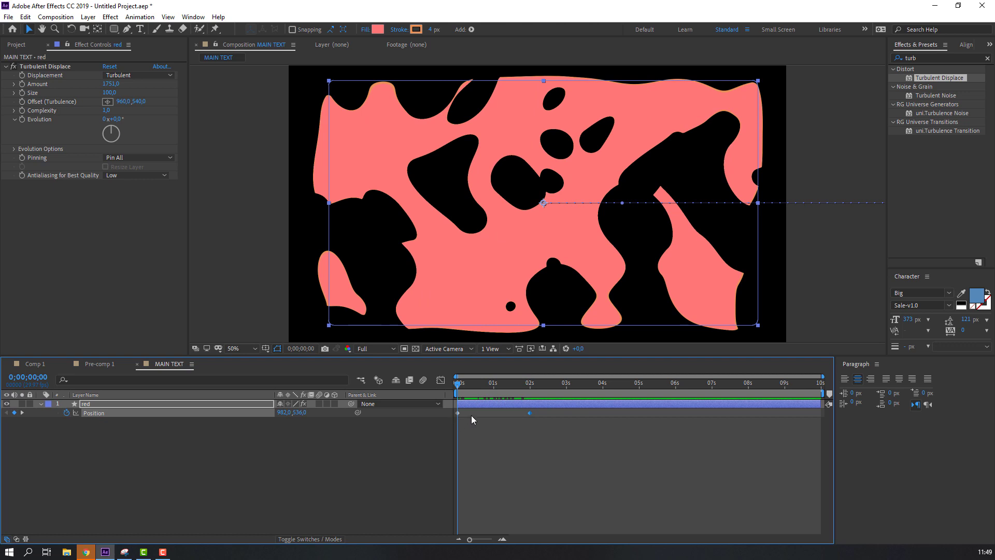
pyautogui.moveTo(288, 413); pyautogui.dragTo(223, 413)
pyautogui.click(264, 478)
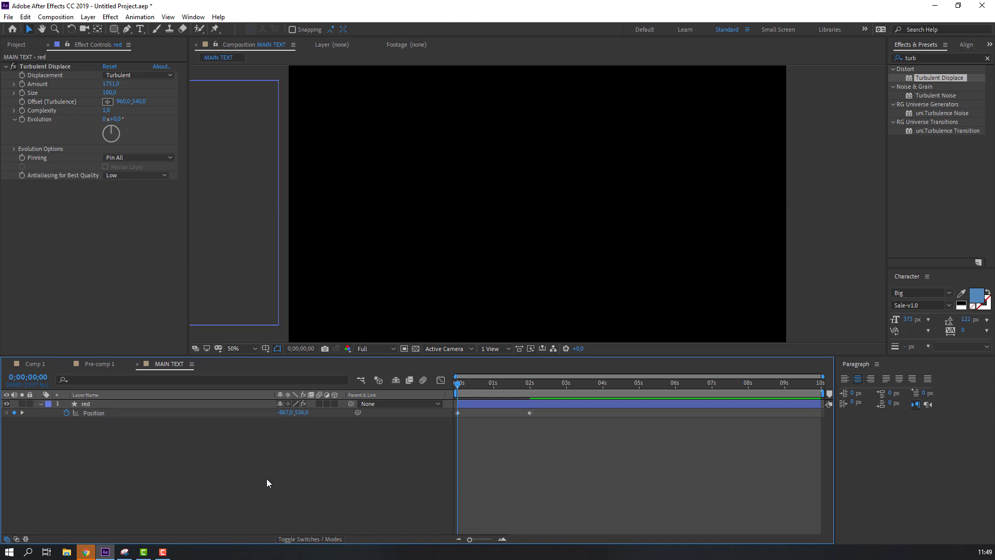
pyautogui.press('space')
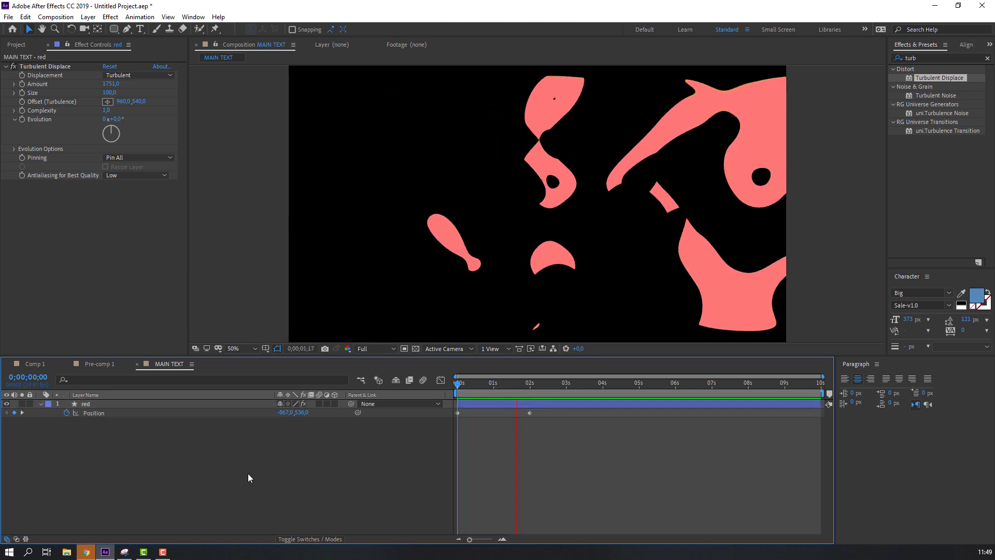
pyautogui.press('space')
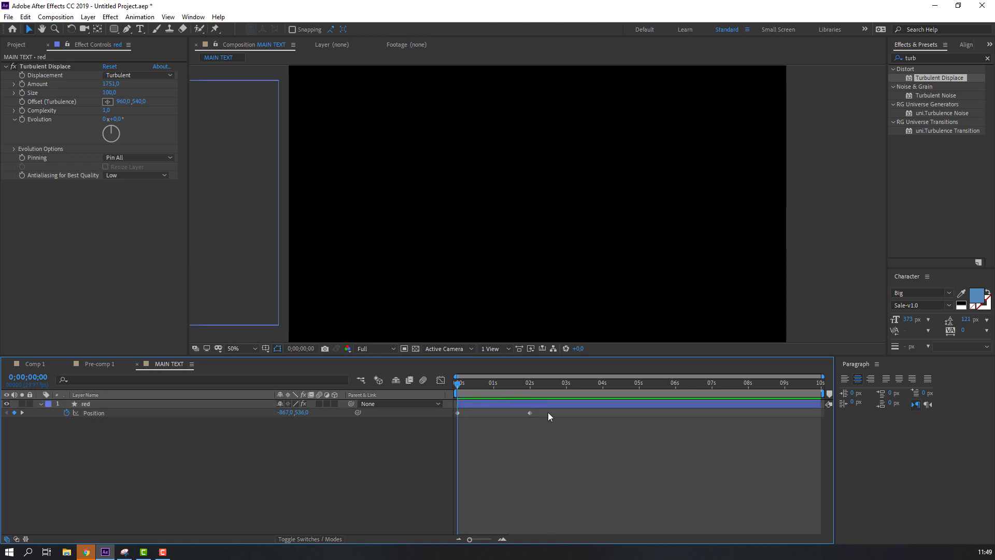
# Step: Apply Easy Ease to both Position keyframes of the red layer and preview the animation
pyautogui.moveTo(548, 412); pyautogui.dragTo(450, 429)
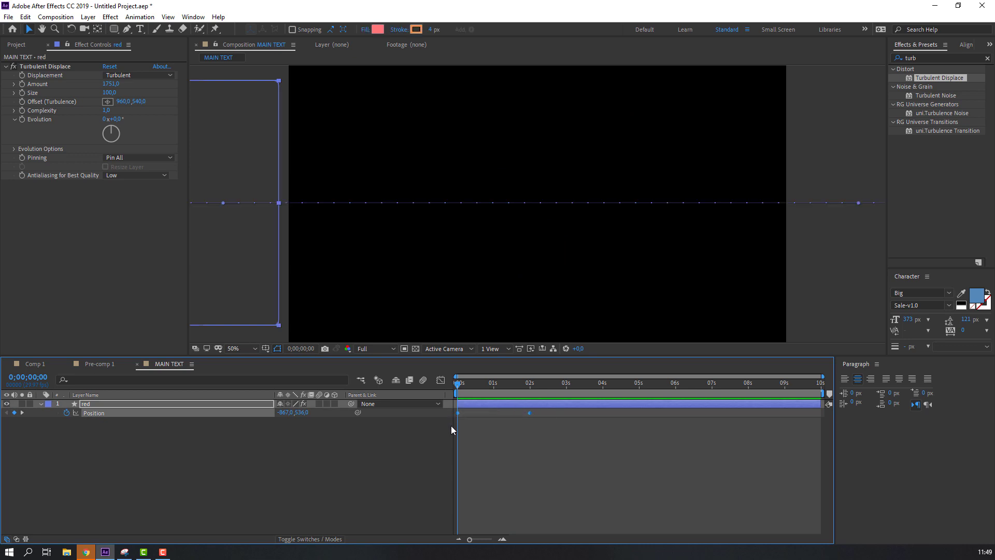
pyautogui.rightClick(530, 414)
pyautogui.moveTo(551, 409)
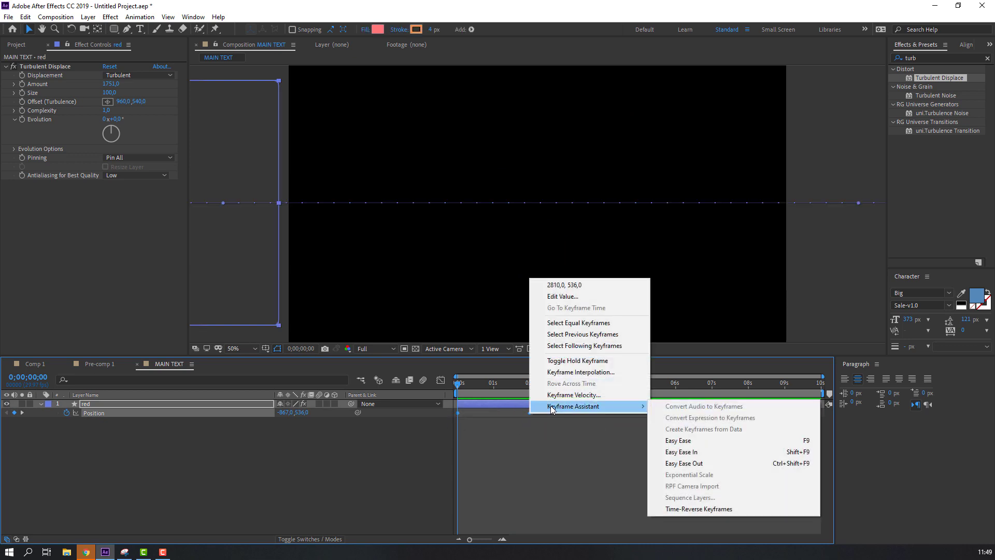
pyautogui.click(698, 440)
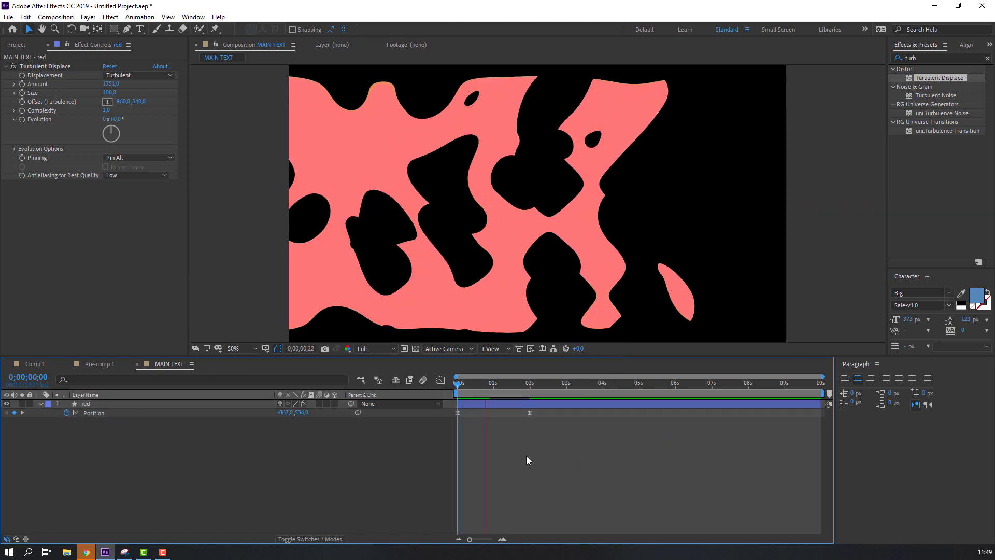
pyautogui.press('space')
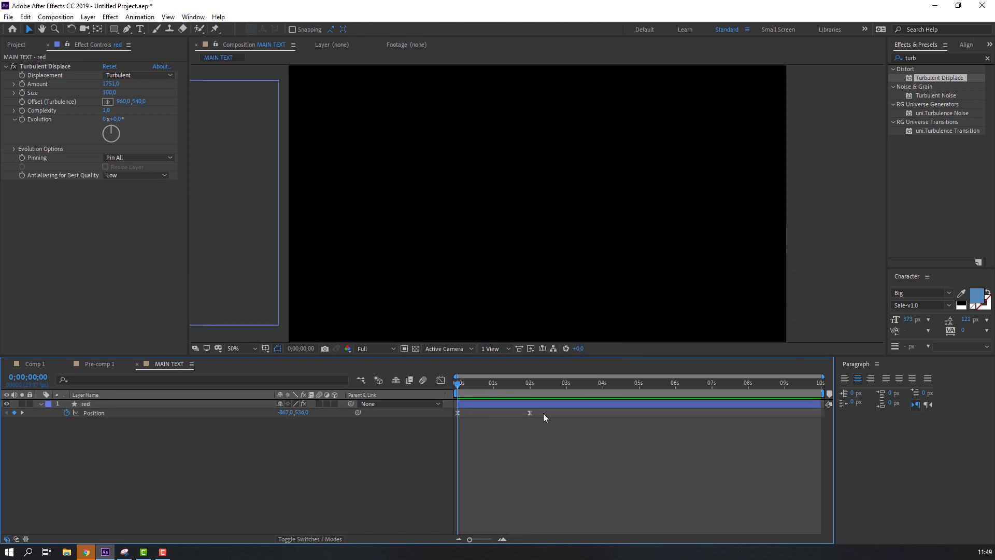
# Step: Move the red layer's second Position keyframe earlier, to about 1.4 seconds, and preview the faster movement
pyautogui.click(530, 412)
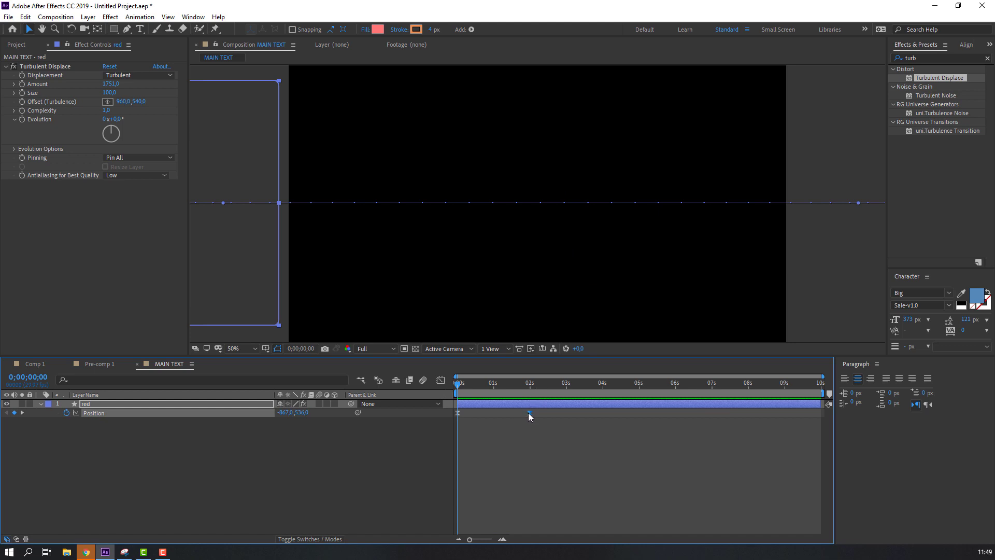
pyautogui.moveTo(527, 412); pyautogui.dragTo(507, 412)
pyautogui.press('space')
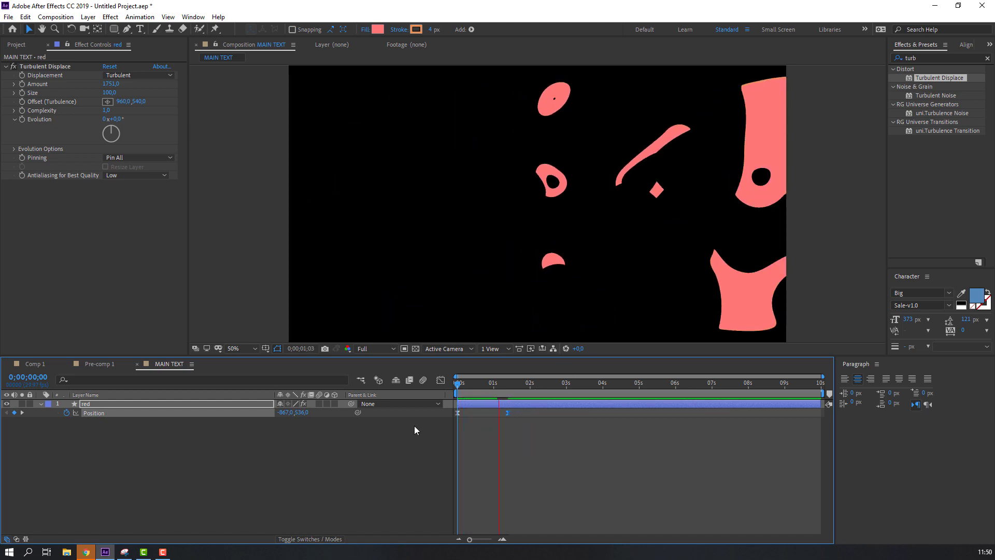
# Step: Copy the red layer's first Position keyframe to 0;00;02;16, preview the return movement, and collapse the layer's properties
pyautogui.click(465, 384)
pyautogui.moveTo(468, 385); pyautogui.dragTo(549, 393)
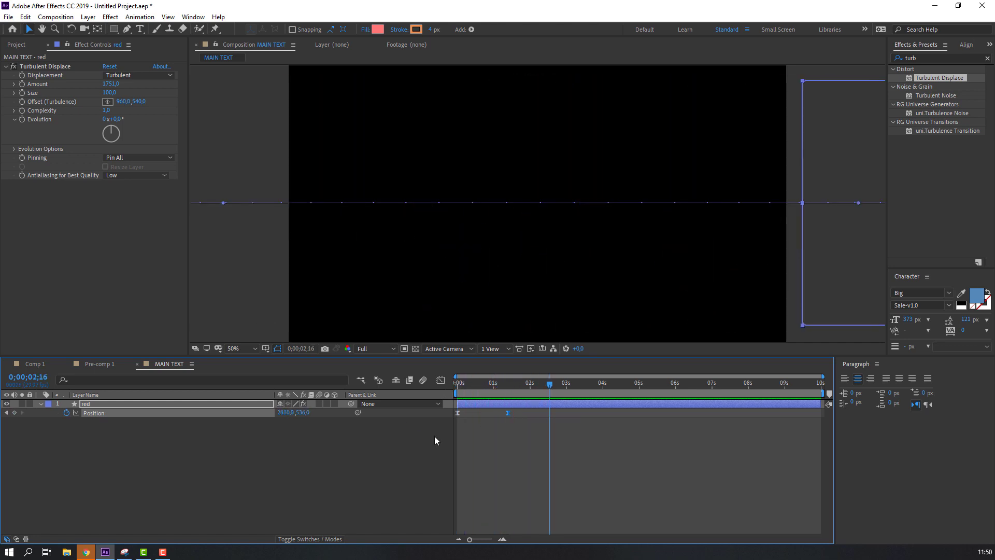
pyautogui.click(457, 413)
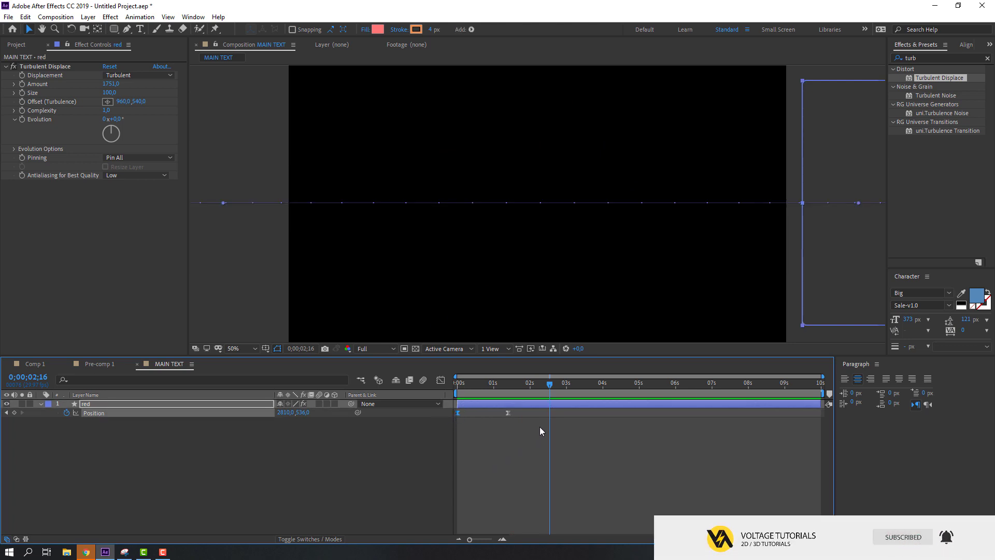
pyautogui.hotkey('ctrl', 'v')
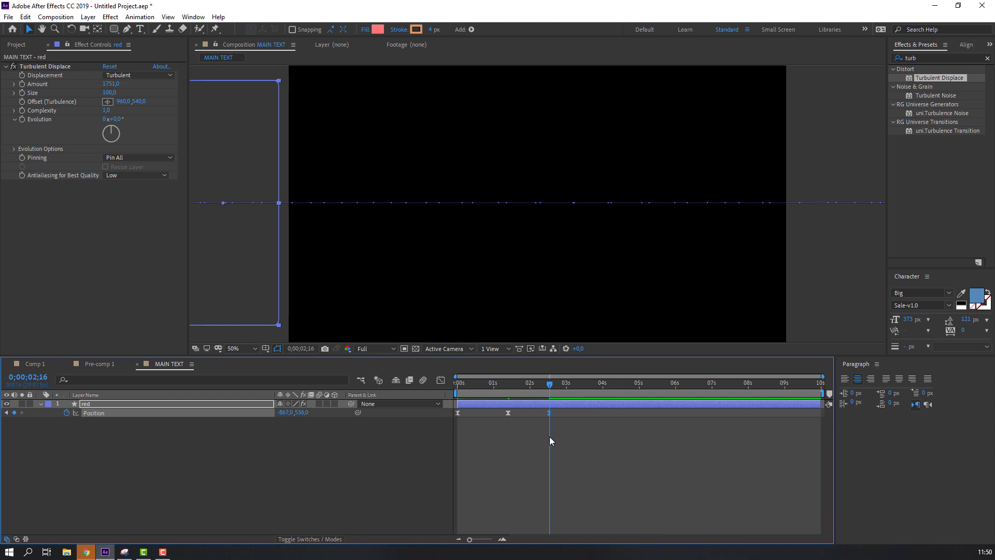
pyautogui.press('space')
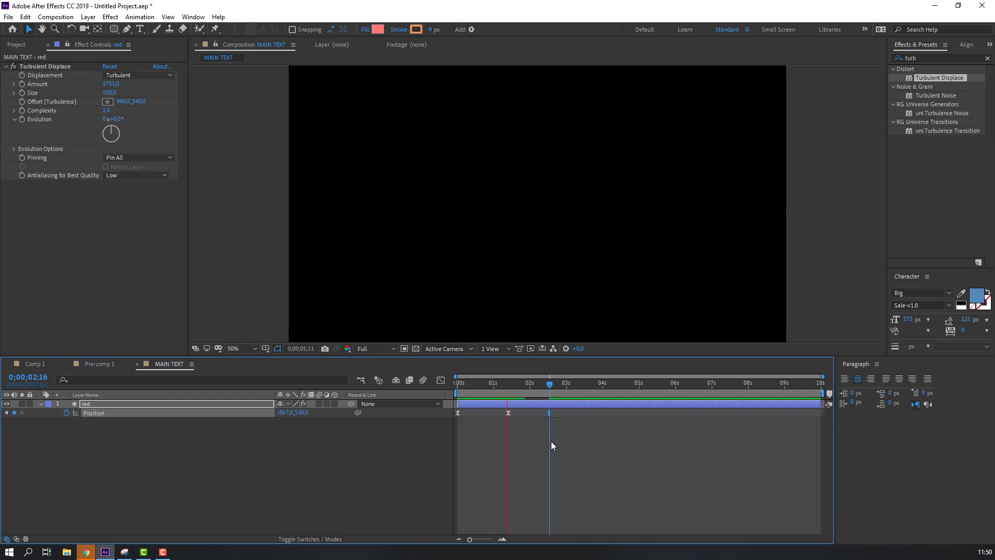
pyautogui.moveTo(541, 385); pyautogui.dragTo(494, 398)
pyautogui.click(41, 404)
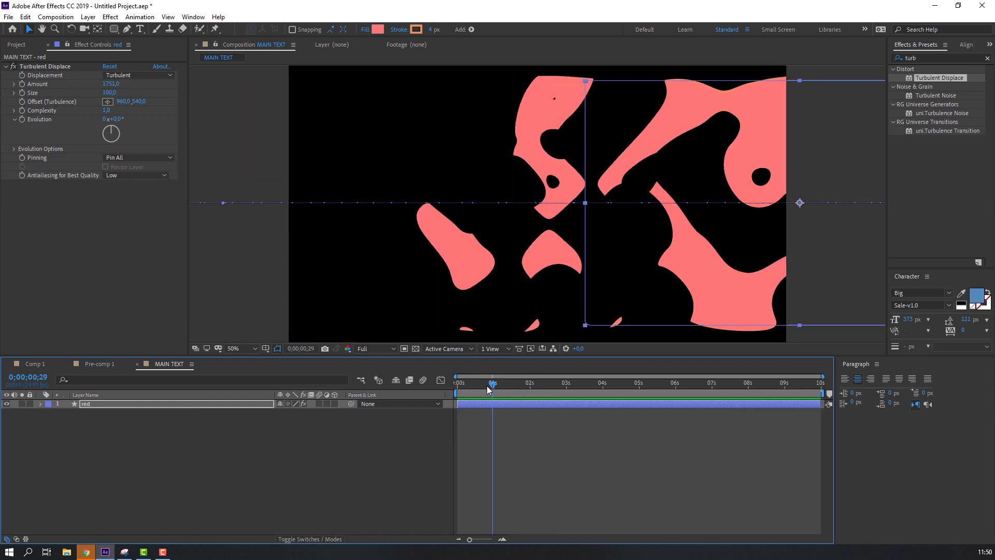
pyautogui.moveTo(551, 383); pyautogui.dragTo(517, 384)
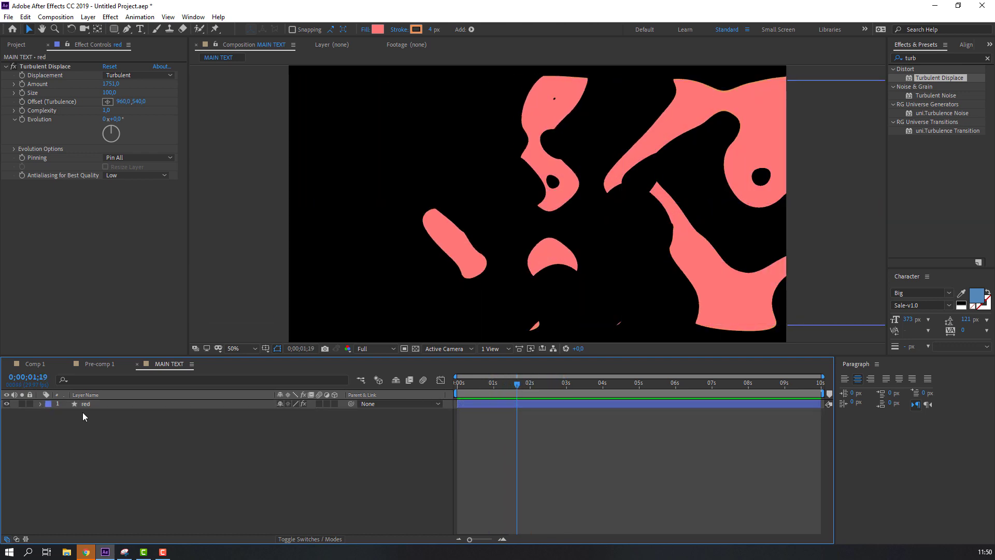
# Step: Duplicate the red layer and offset the copy so it starts about 0.25 seconds into the timeline
pyautogui.click(94, 408)
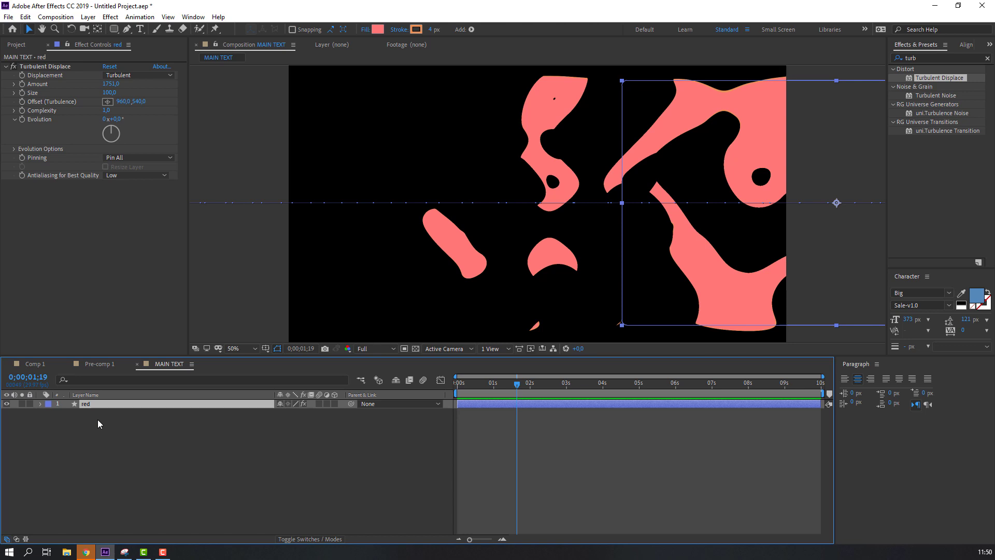
pyautogui.hotkey('ctrl', 'd')
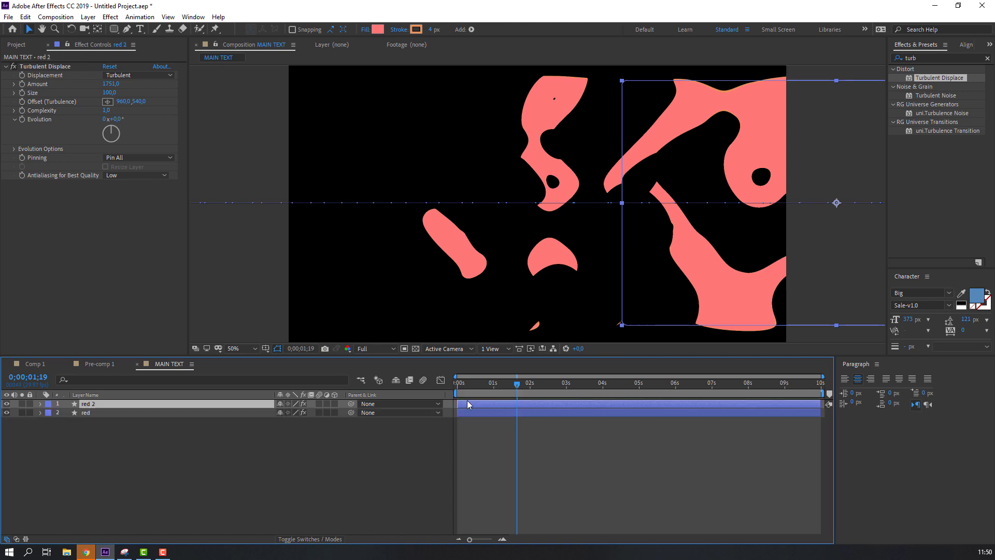
pyautogui.moveTo(470, 404); pyautogui.dragTo(493, 383)
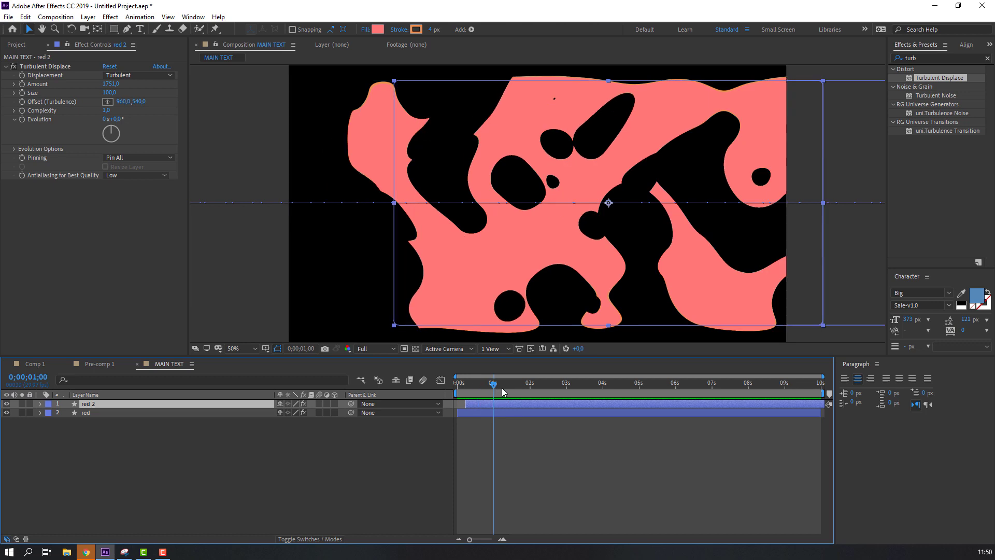
# Step: Set the stroke to None on both the duplicated layer and the original red layer
pyautogui.click(400, 31)
pyautogui.click(275, 220)
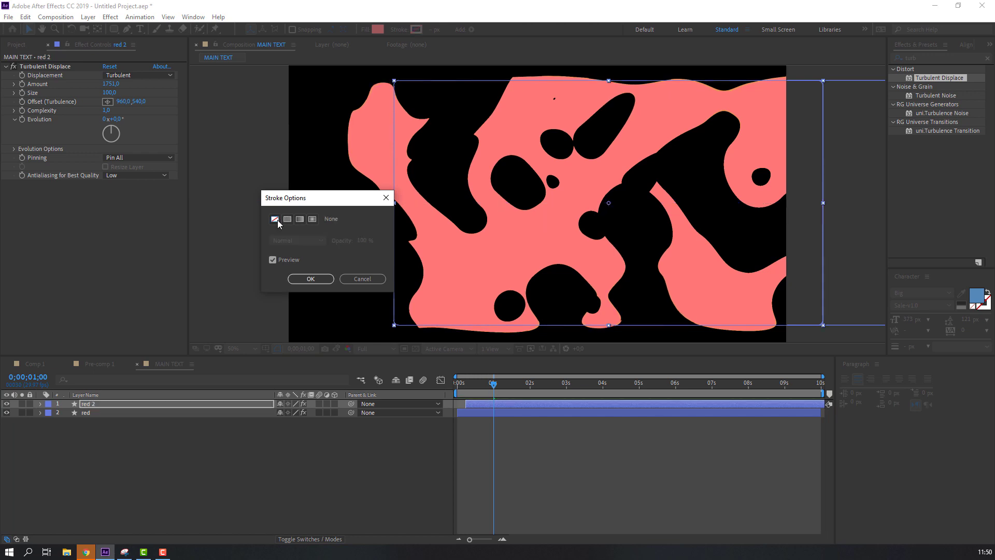
pyautogui.click(307, 280)
pyautogui.click(93, 415)
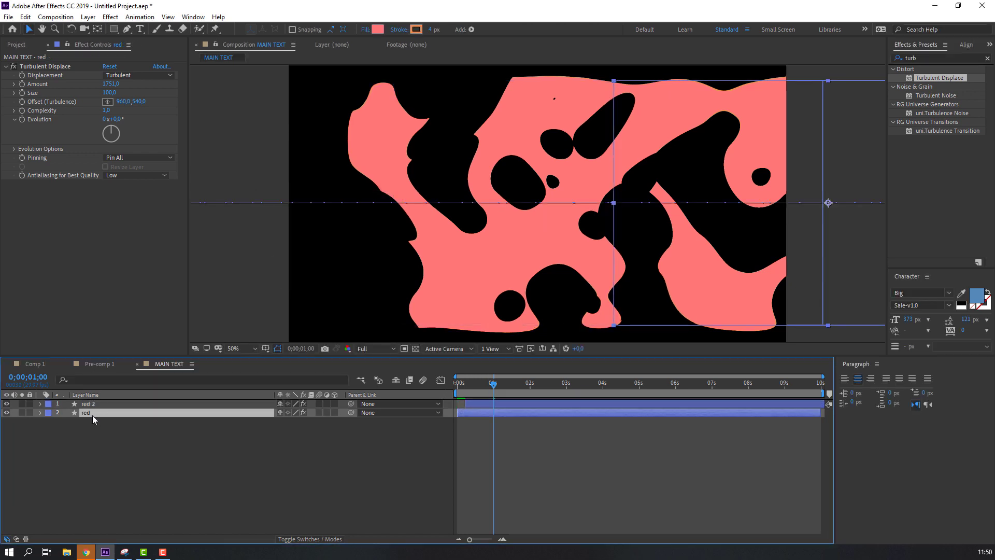
pyautogui.click(399, 30)
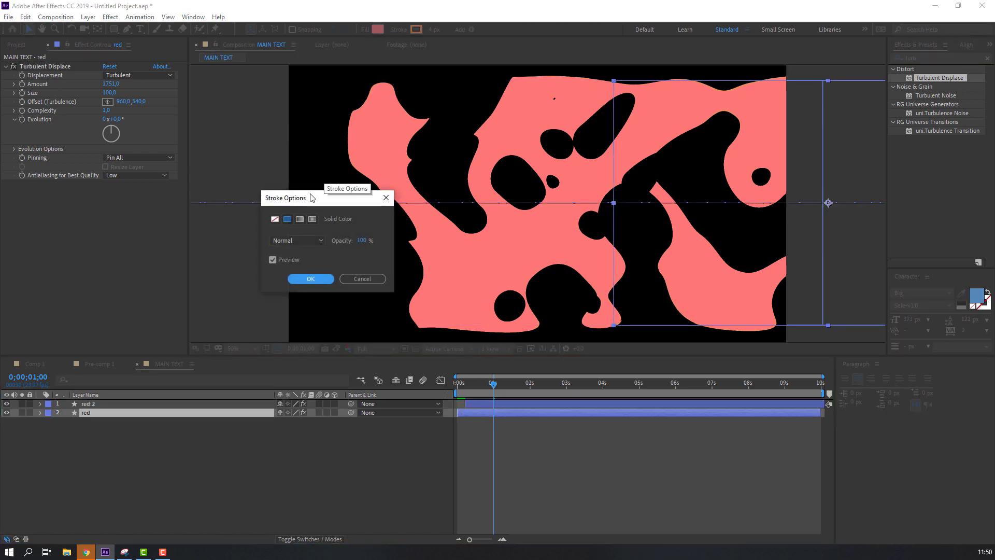
pyautogui.click(311, 279)
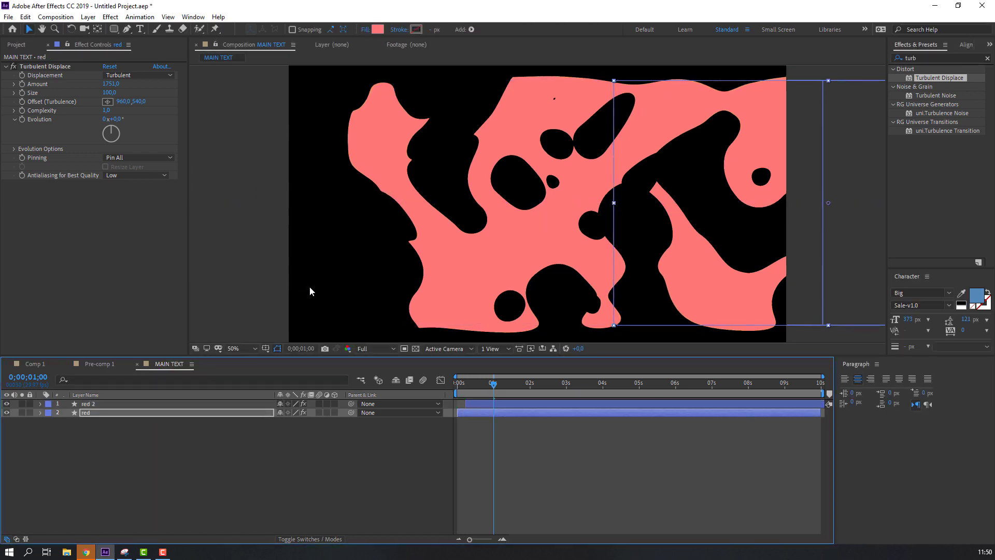
# Step: Rename the duplicated red layer as blue
pyautogui.click(99, 405)
pyautogui.press('Return')
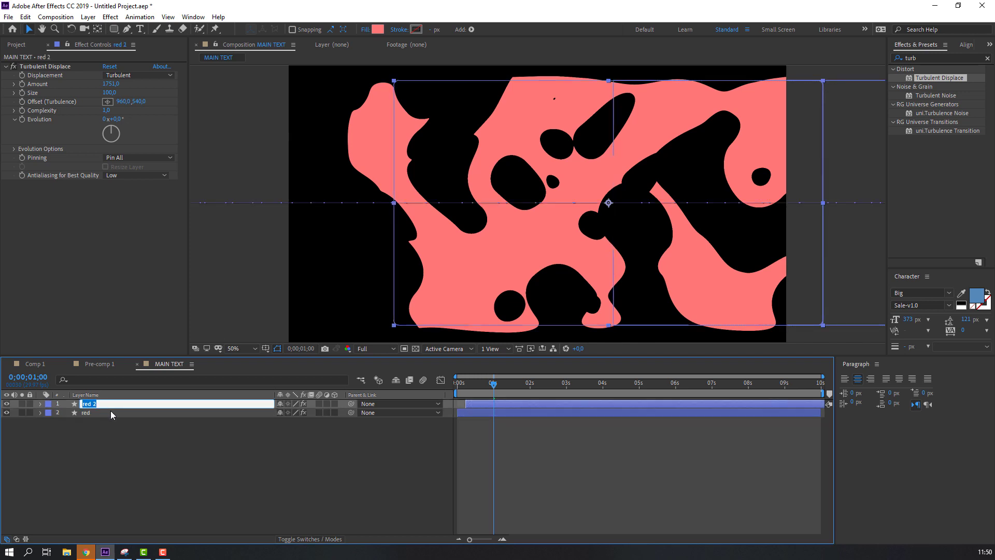
pyautogui.write('blue')
pyautogui.press('Return')
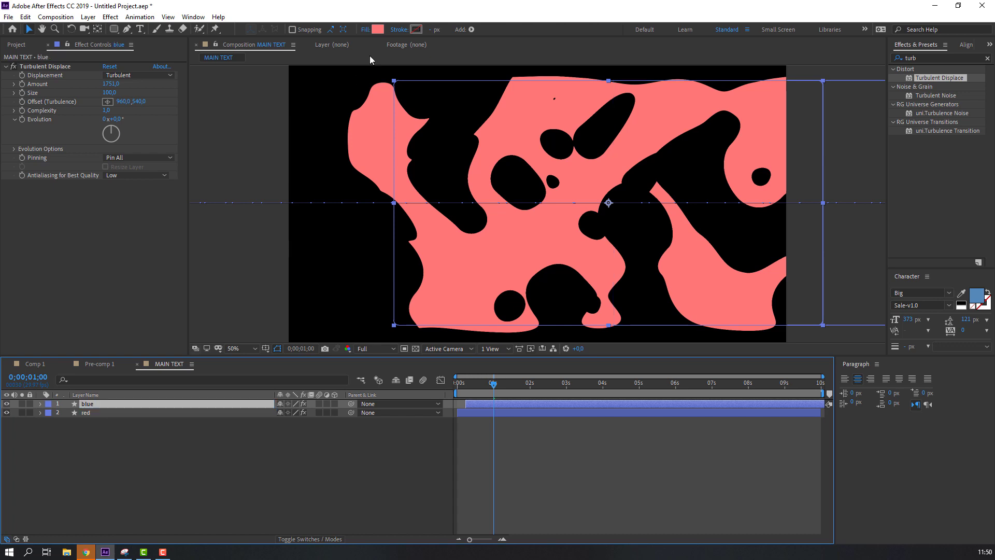
# Step: Change the blue layer's shape fill to light blue, 6FB5E5
pyautogui.click(378, 30)
pyautogui.click(300, 290)
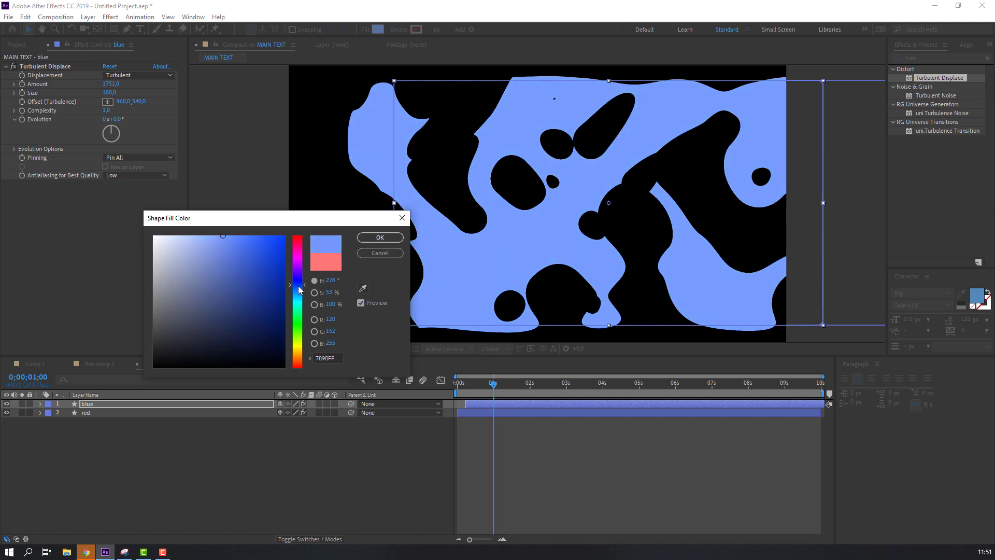
pyautogui.click(298, 292)
pyautogui.moveTo(263, 268); pyautogui.dragTo(221, 249)
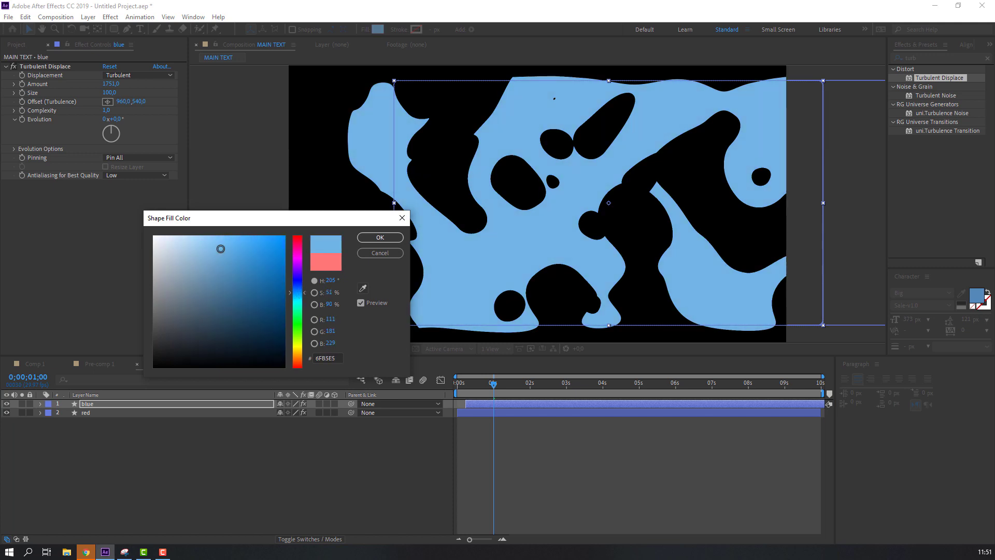
pyautogui.click(380, 237)
# Step: Preview the two-colour animation and shift the blue layer slightly later in the timeline
pyautogui.moveTo(493, 383); pyautogui.dragTo(473, 386)
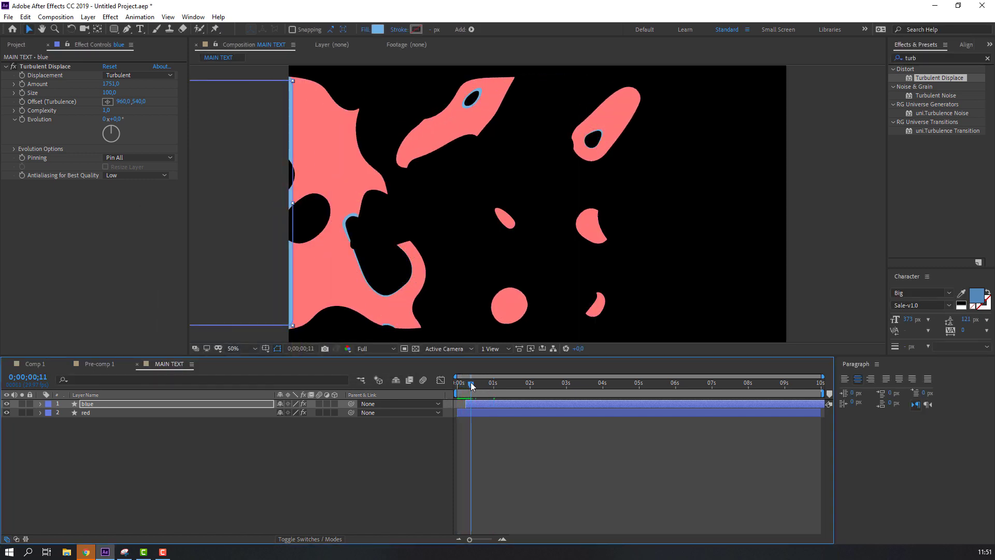
pyautogui.press('space')
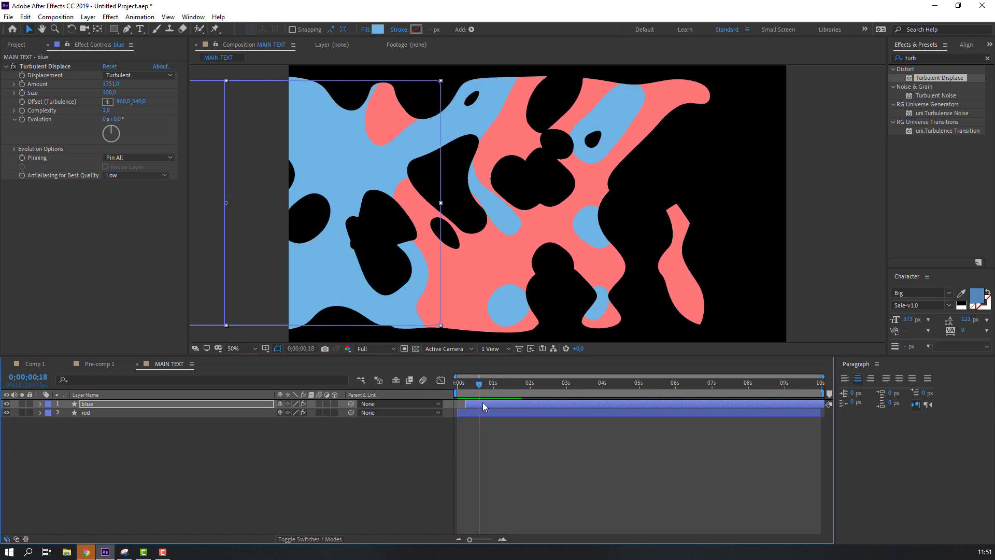
pyautogui.moveTo(483, 403); pyautogui.dragTo(482, 448)
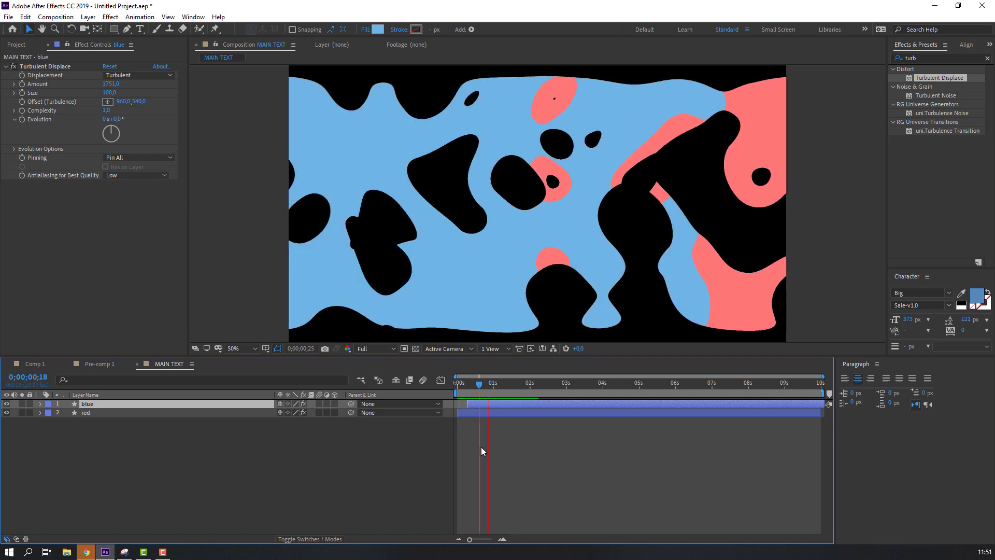
pyautogui.click(470, 384)
pyautogui.click(465, 385)
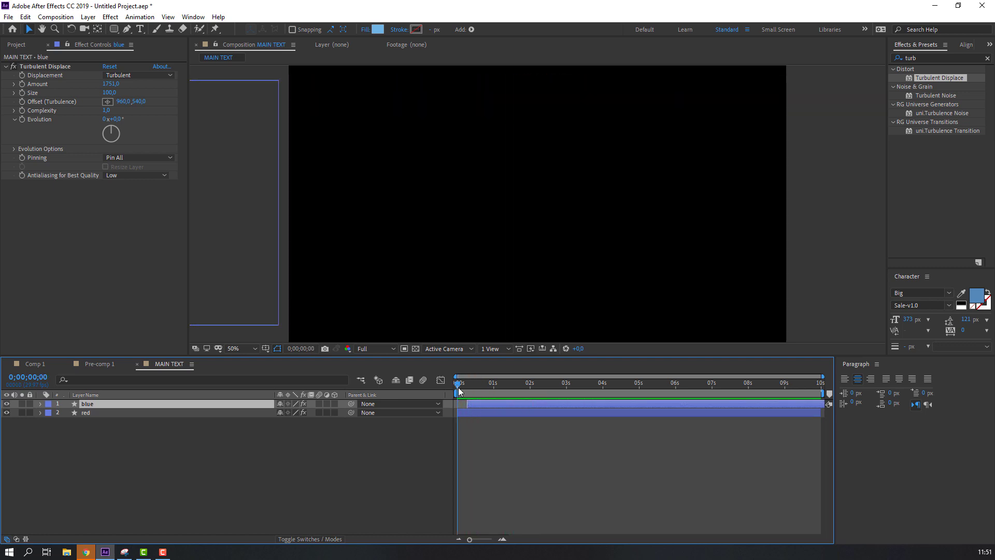
# Step: Duplicate the blue layer and offset the copy so it starts at about 0.5 seconds
pyautogui.click(61, 433)
pyautogui.click(86, 405)
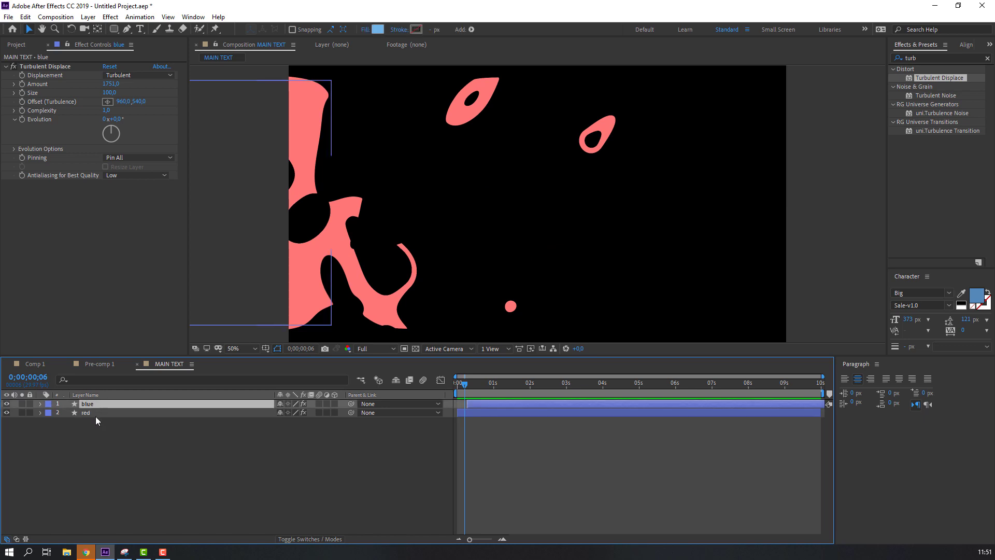
pyautogui.hotkey('ctrl', 'd')
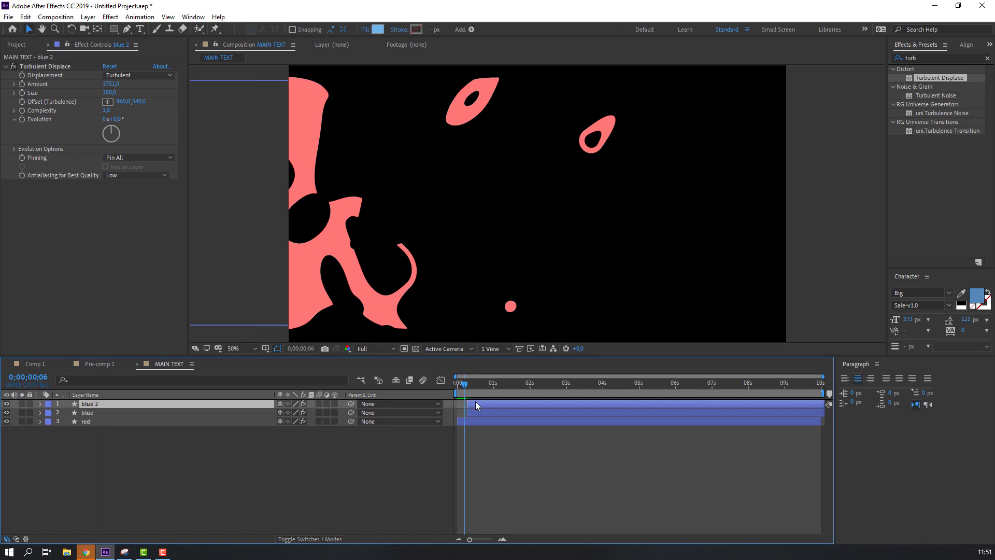
pyautogui.moveTo(481, 402)
pyautogui.mouseDown()
pyautogui.moveTo(477, 384)
pyautogui.moveTo(483, 393)
pyautogui.mouseUp()
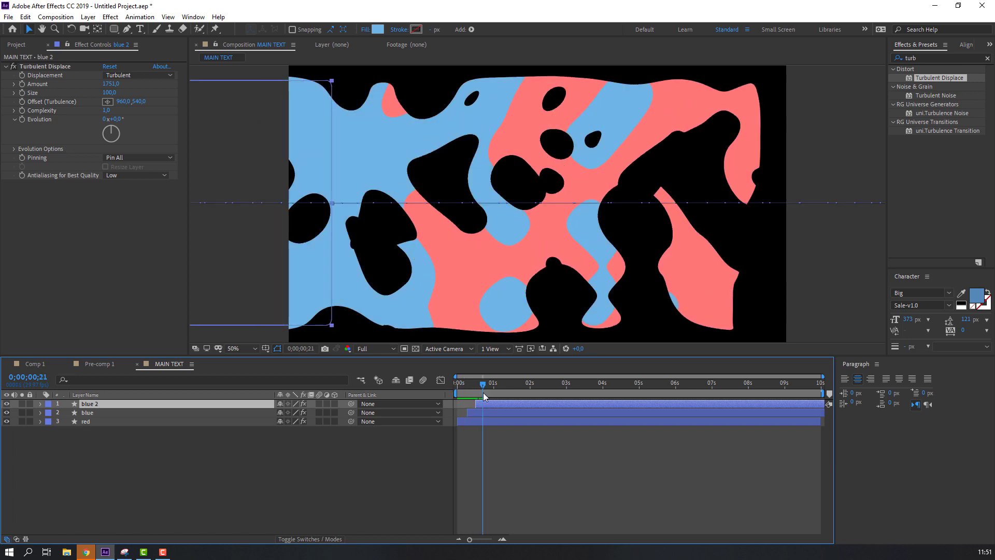
# Step: Change the duplicated blue layer's shape fill to orange-yellow, F4A652
pyautogui.click(374, 30)
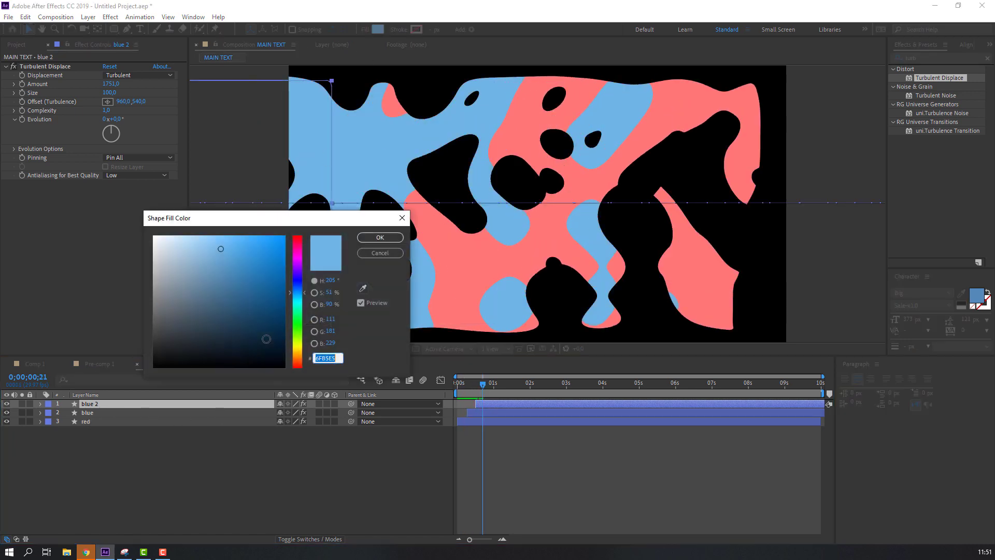
pyautogui.click(296, 358)
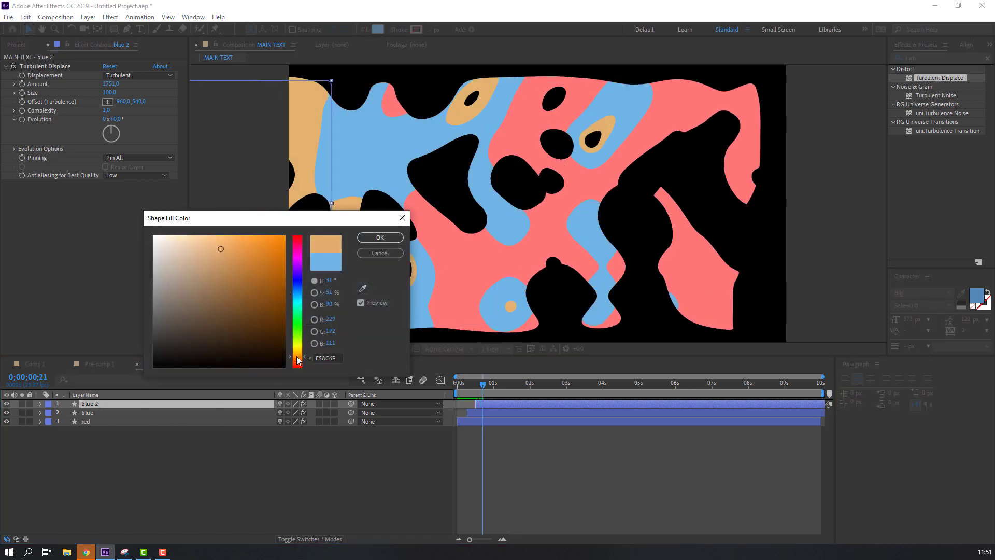
pyautogui.click(229, 241)
pyautogui.click(240, 241)
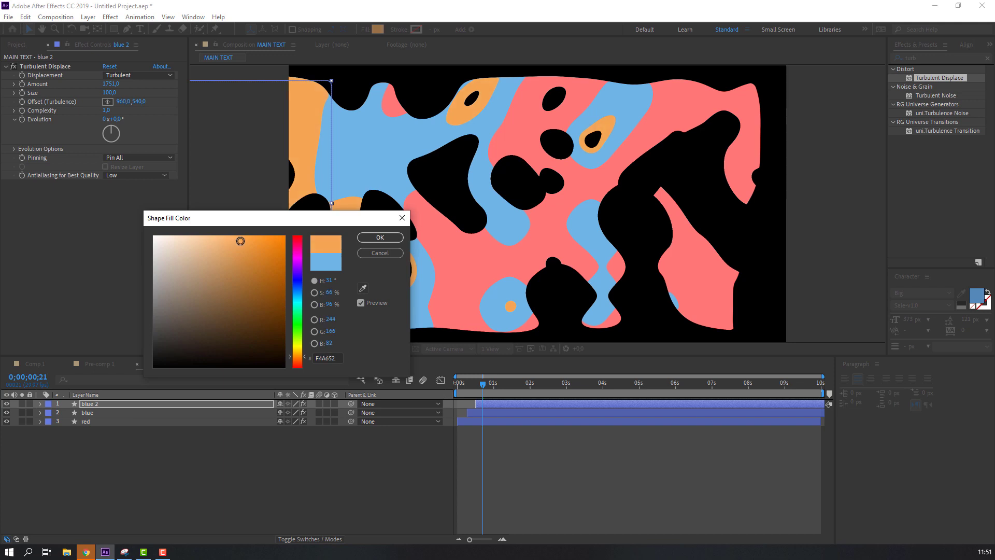
pyautogui.click(400, 239)
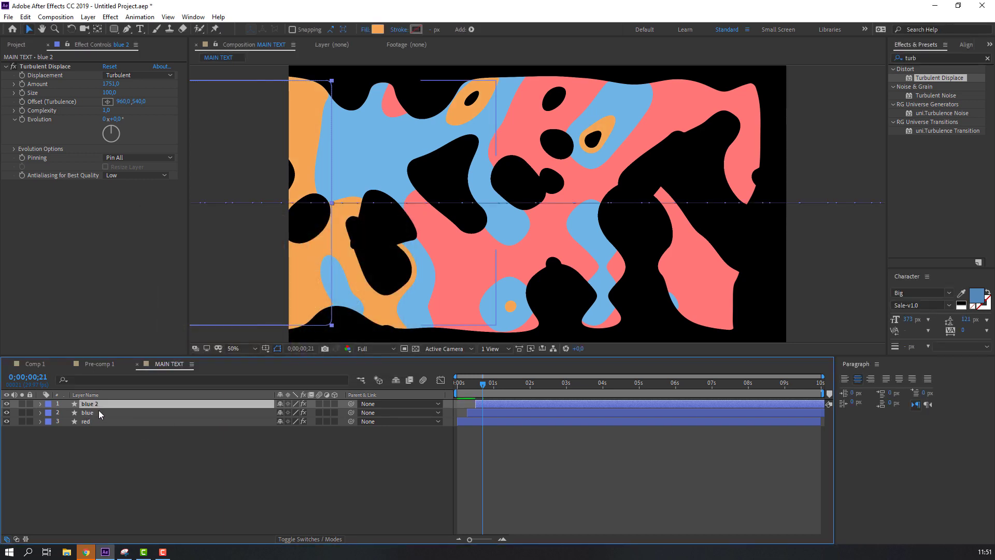
# Step: Rename the orange-yellow layer as yellow and preview the three-colour animation
pyautogui.press('Return')
pyautogui.write('yel')
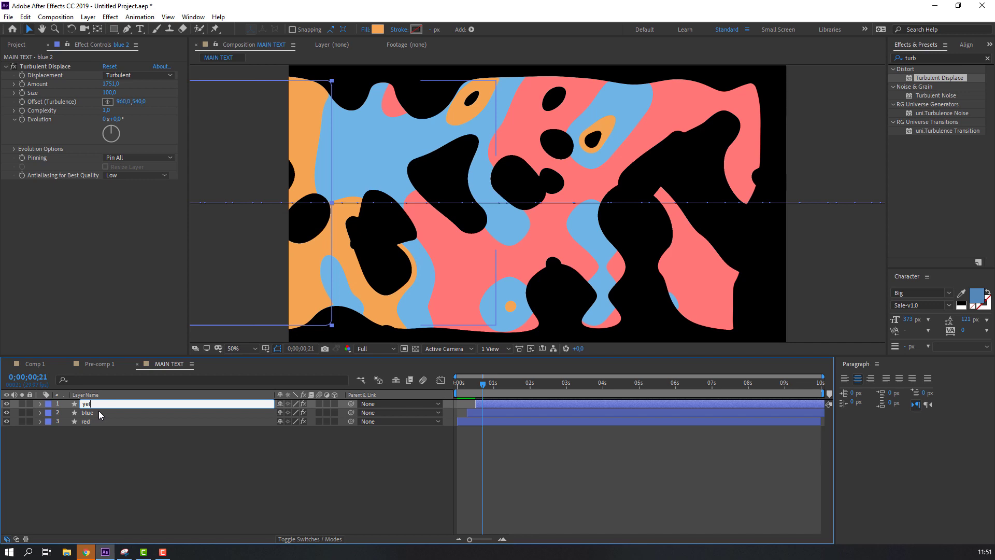
pyautogui.write('low')
pyautogui.press('Return')
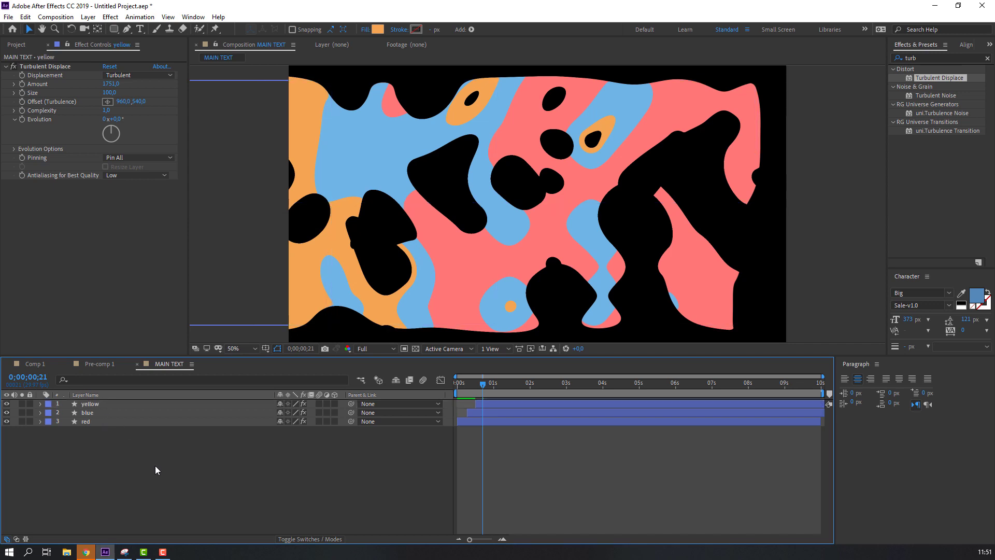
pyautogui.click(154, 466)
pyautogui.press('space')
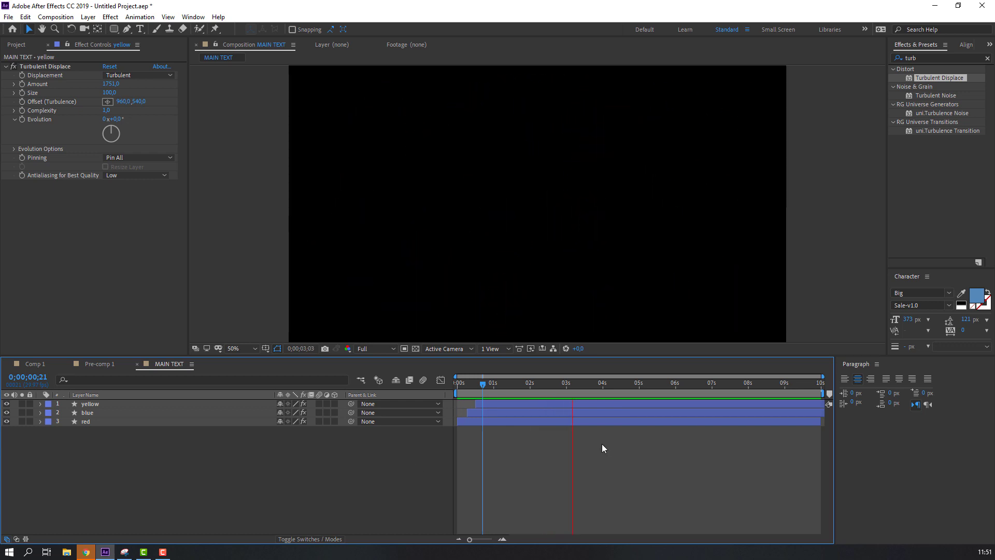
# Step: End the work area at 3 seconds and trim the MAIN TEXT composition to it
pyautogui.moveTo(483, 385); pyautogui.dragTo(566, 384)
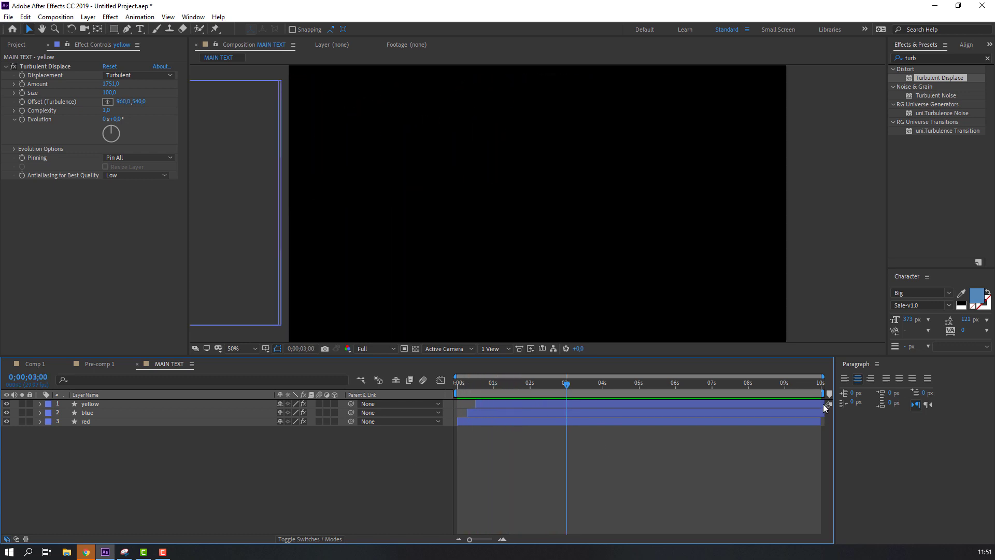
pyautogui.moveTo(823, 395); pyautogui.dragTo(571, 409)
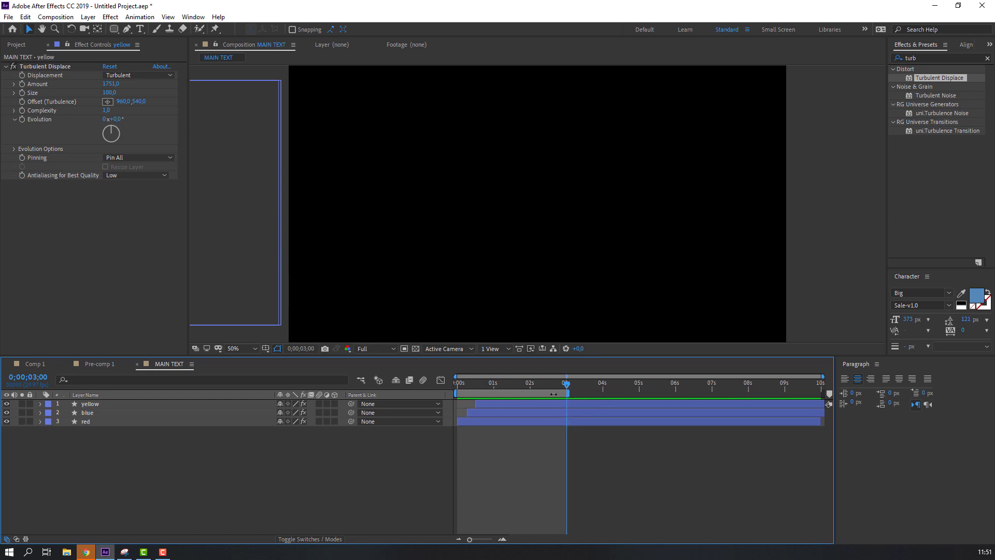
pyautogui.rightClick(553, 394)
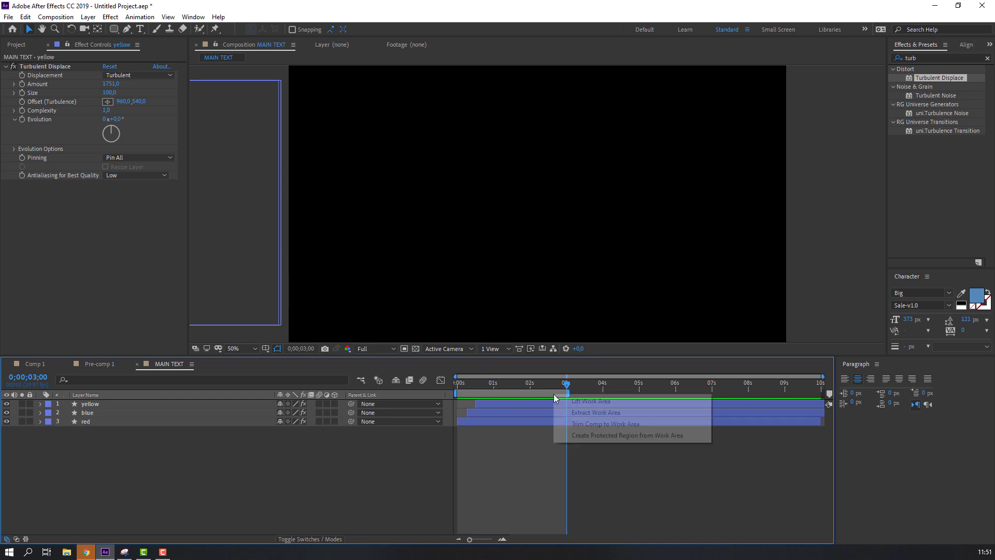
pyautogui.click(622, 425)
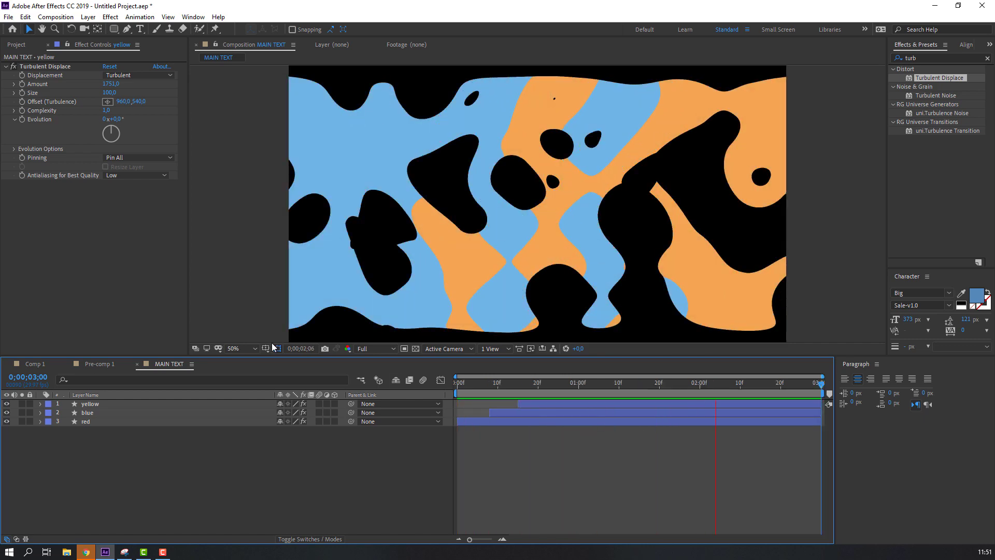
# Step: Stop the preview, add a paragraph text layer reading HELLO, and move it closer to the centre of the frame
pyautogui.press('space')
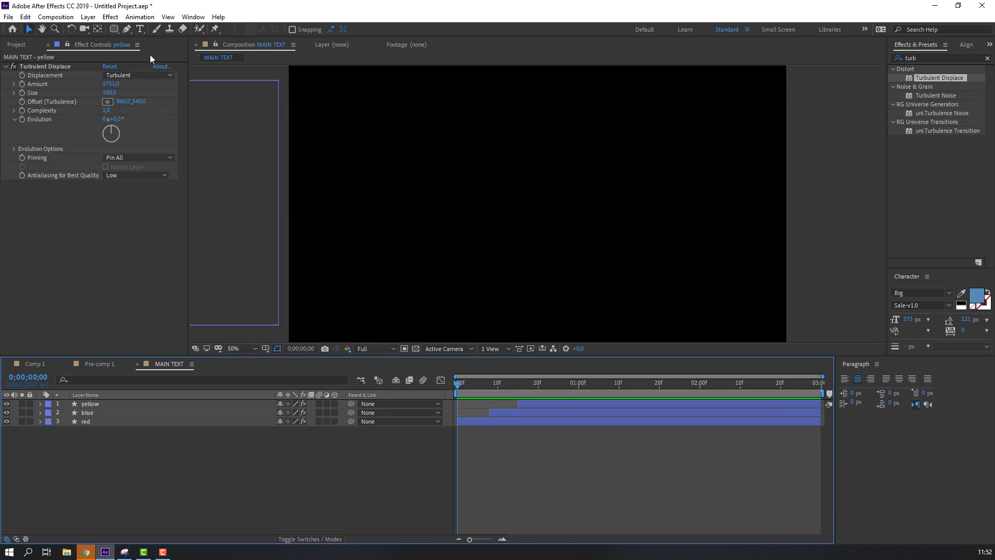
pyautogui.click(141, 30)
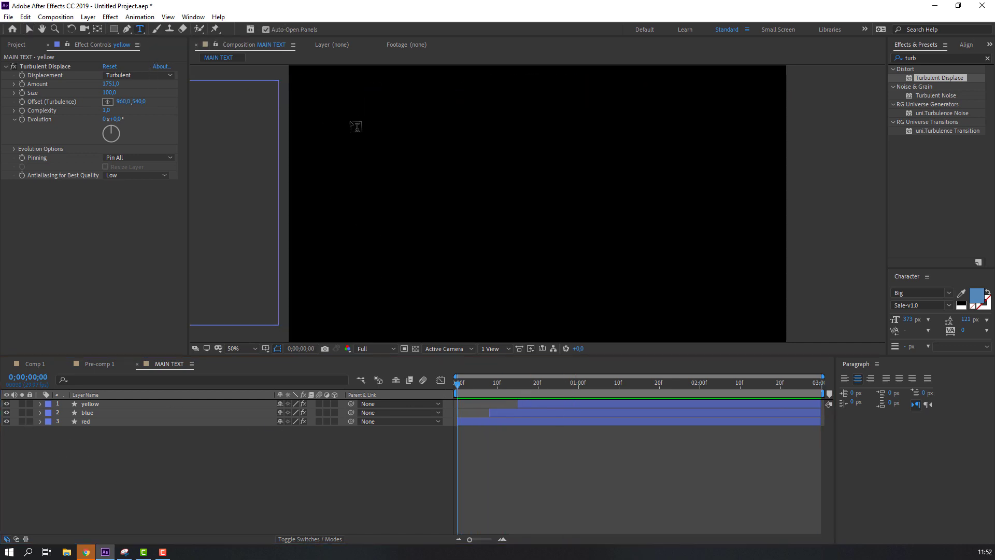
pyautogui.moveTo(349, 116); pyautogui.dragTo(528, 220)
pyautogui.moveTo(598, 267); pyautogui.dragTo(768, 297)
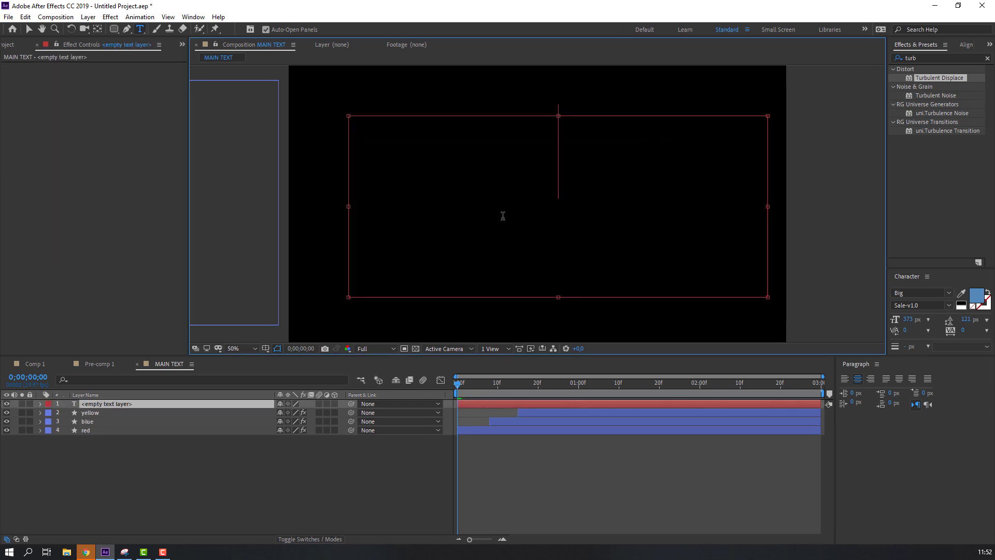
pyautogui.write('HELLO')
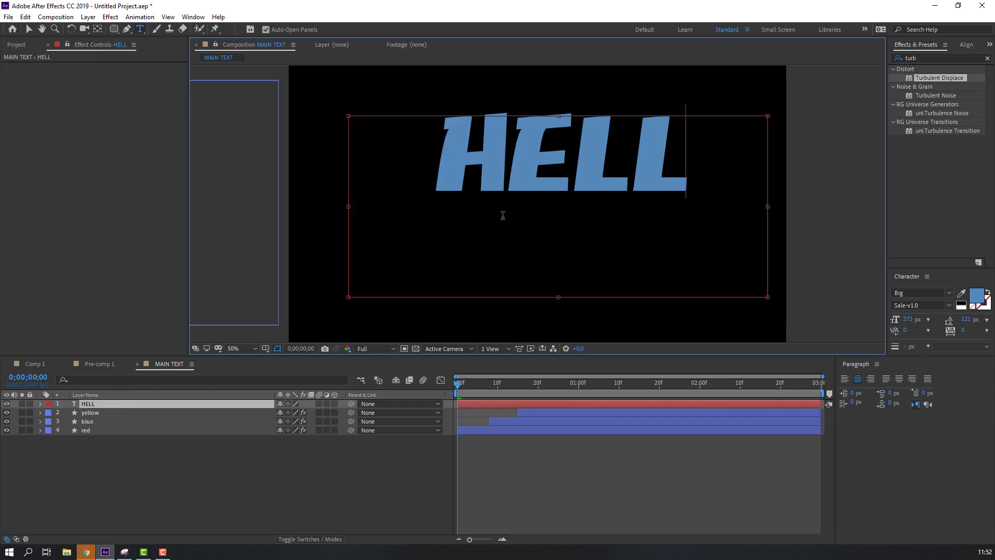
pyautogui.click(29, 29)
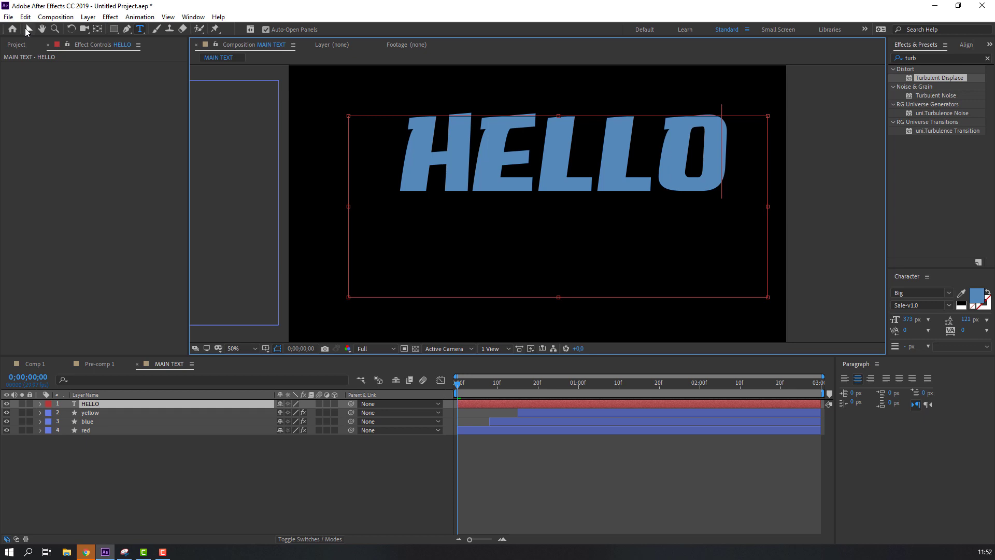
pyautogui.moveTo(581, 148); pyautogui.dragTo(559, 170)
pyautogui.click(125, 468)
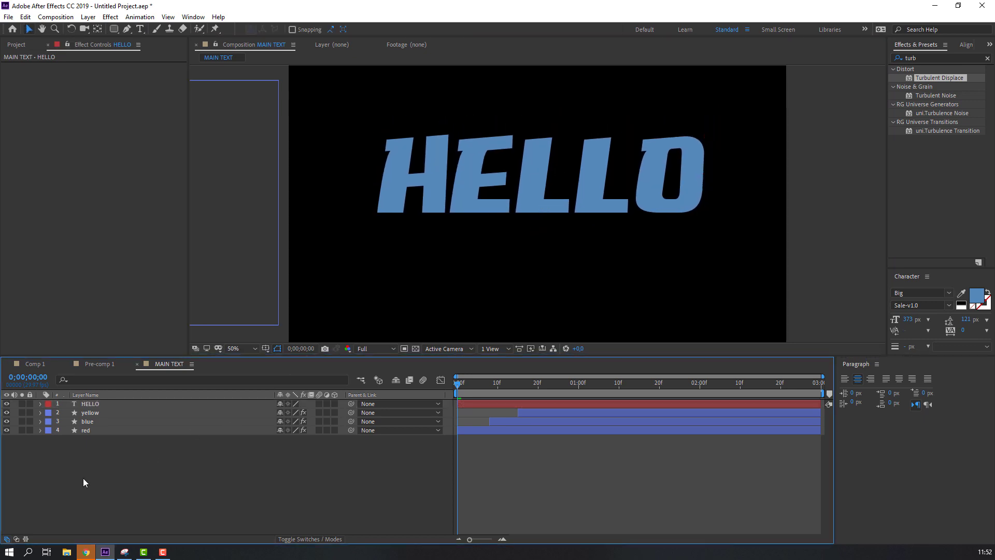
# Step: Pre-compose the yellow, blue and red layers together as colorfull shapes
pyautogui.moveTo(86, 448); pyautogui.dragTo(86, 413)
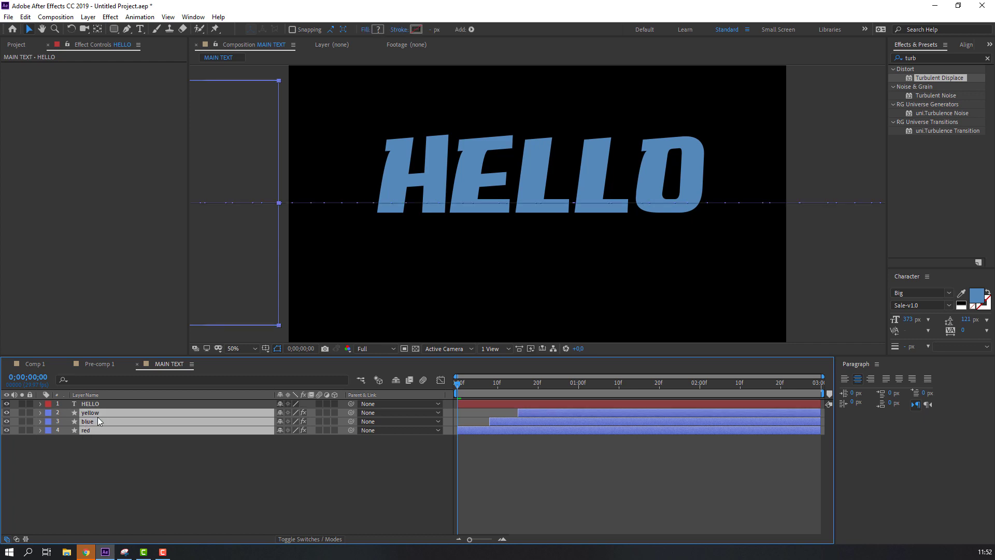
pyautogui.rightClick(89, 423)
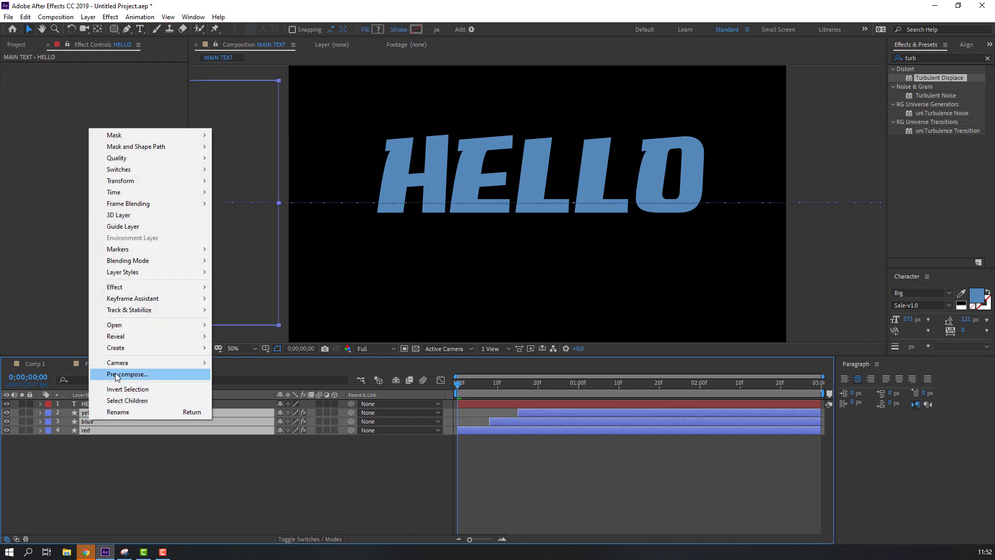
pyautogui.click(139, 375)
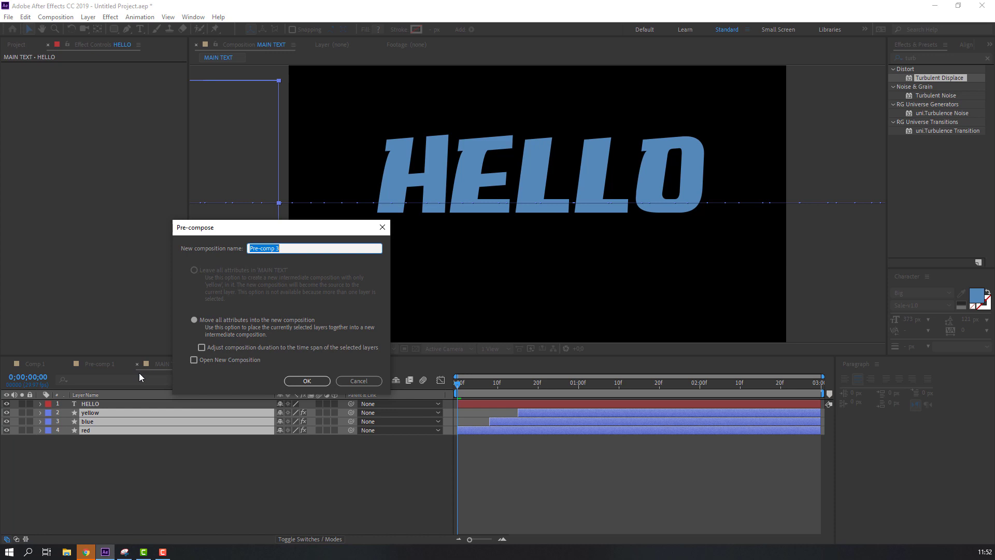
pyautogui.write('colorfull shapes')
pyautogui.click(313, 382)
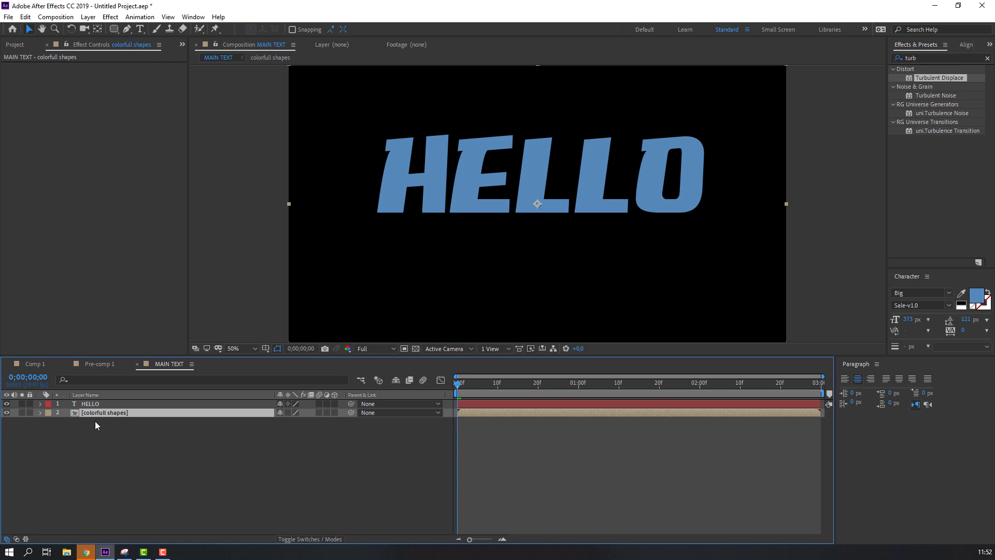
# Step: Duplicate the HELLO text layer and place the colorfull shapes layer between the two text layers
pyautogui.click(95, 406)
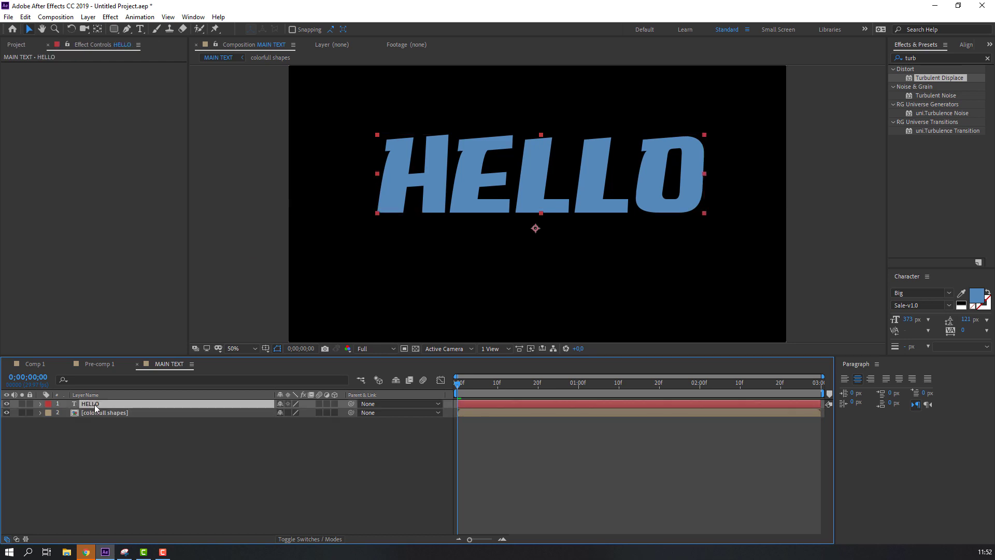
pyautogui.click(26, 19)
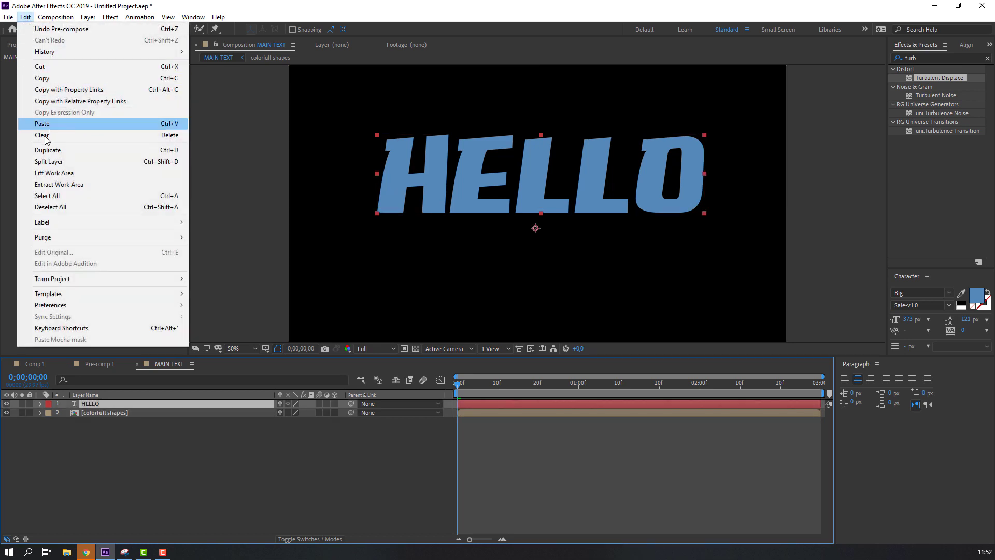
pyautogui.click(169, 153)
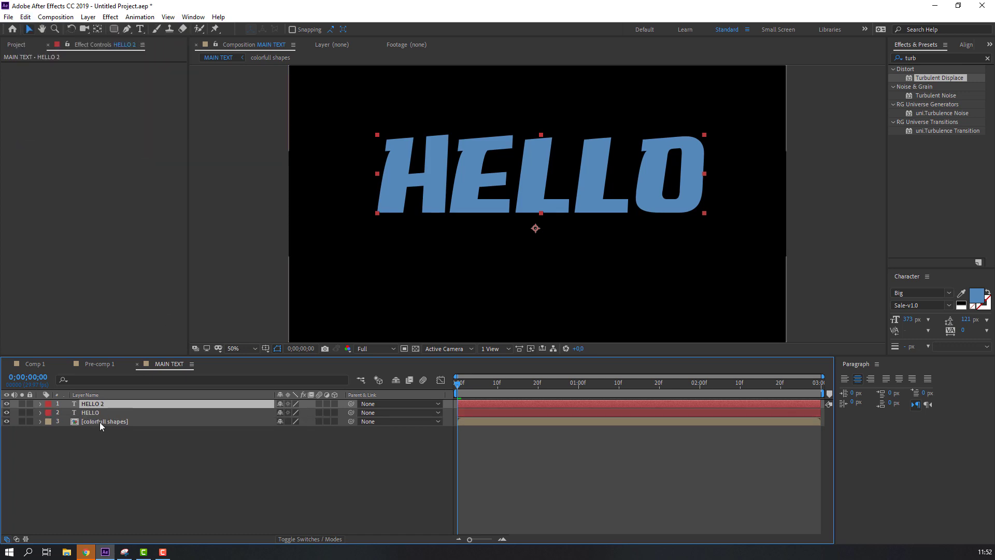
pyautogui.click(100, 422)
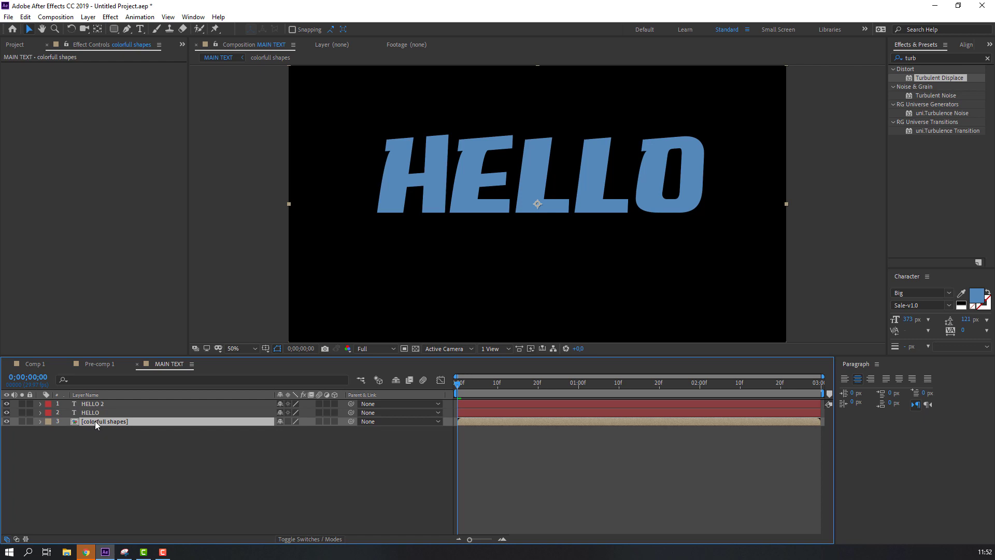
pyautogui.moveTo(95, 421); pyautogui.dragTo(98, 414)
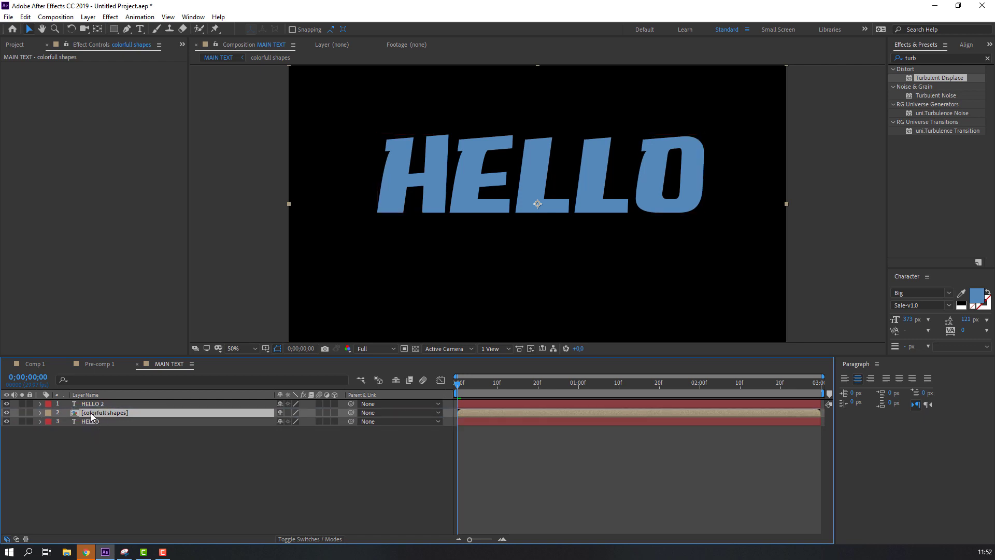
pyautogui.click(91, 404)
pyautogui.click(91, 421)
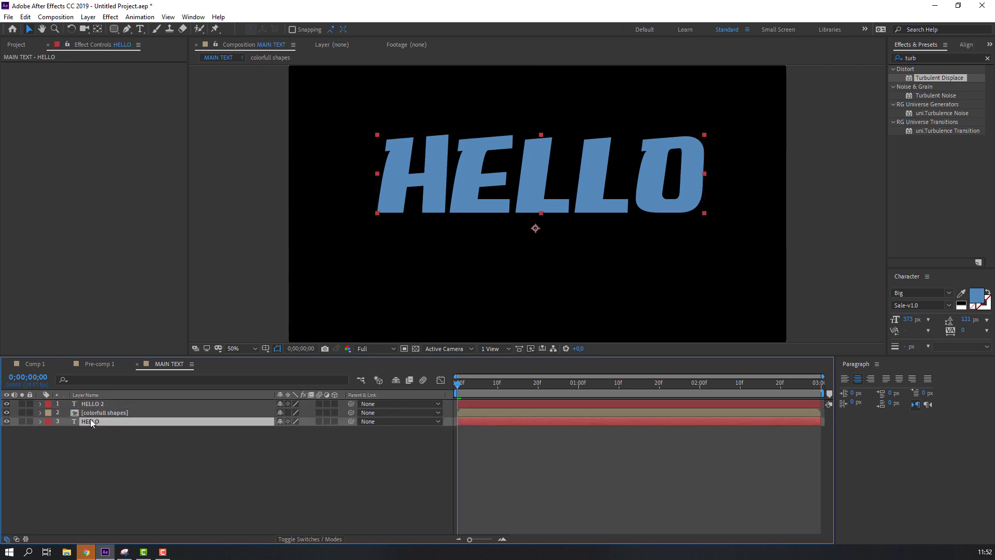
pyautogui.click(91, 442)
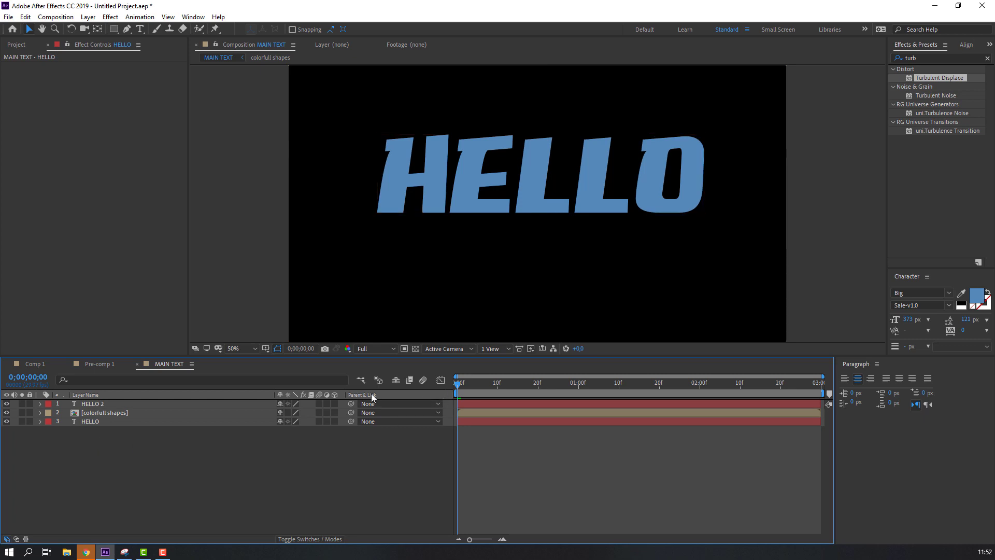
# Step: Set the colorfull shapes layer's track matte to Alpha Matte "HELLO 2" and preview the coloured text
pyautogui.click(92, 413)
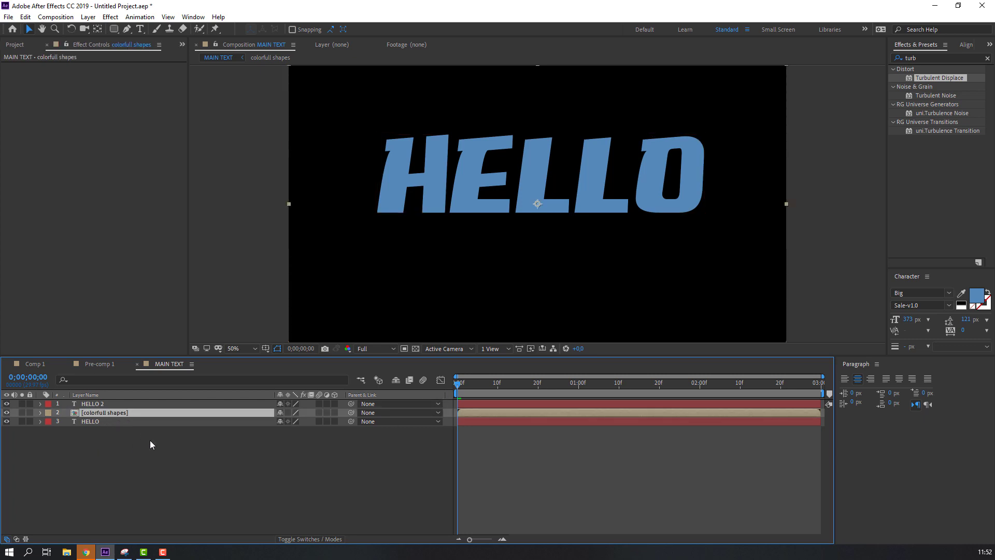
pyautogui.click(300, 541)
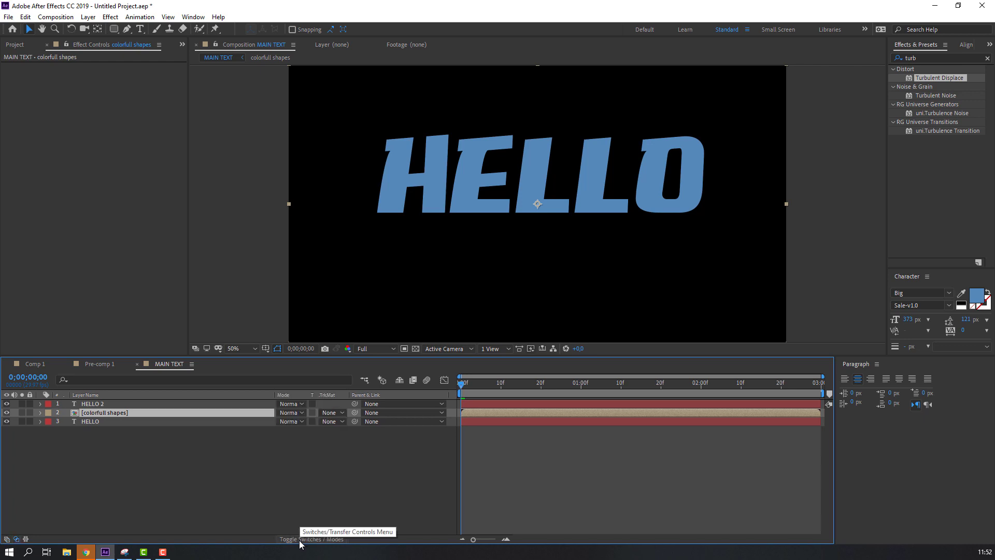
pyautogui.click(340, 413)
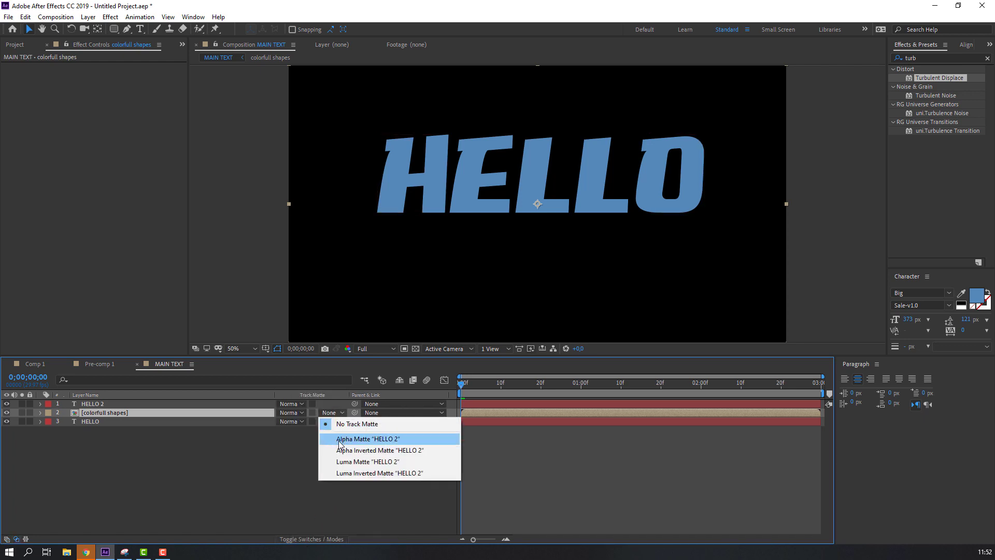
pyautogui.click(352, 440)
pyautogui.press('space')
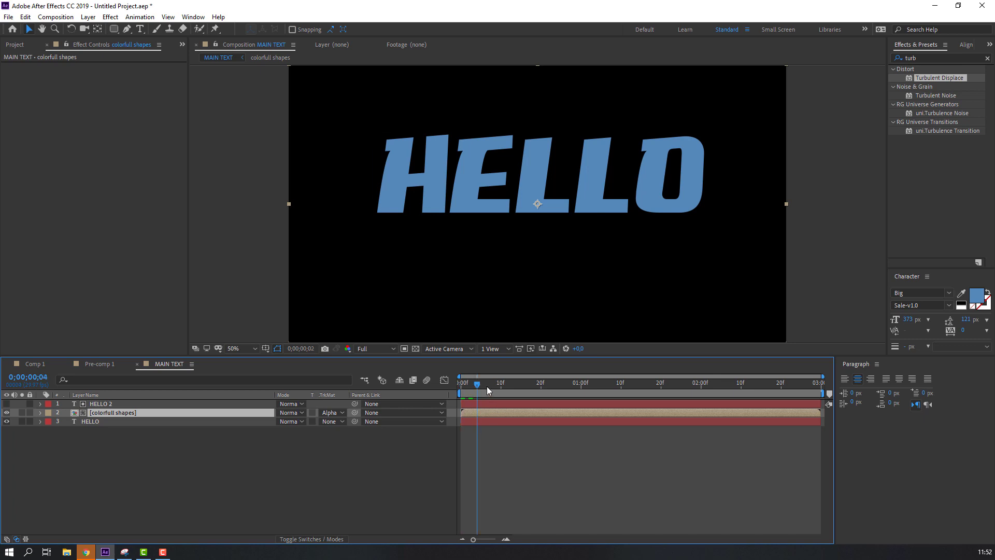
pyautogui.moveTo(542, 392)
pyautogui.mouseDown()
pyautogui.moveTo(661, 388)
pyautogui.moveTo(475, 394)
pyautogui.moveTo(743, 393)
pyautogui.moveTo(428, 394)
pyautogui.moveTo(807, 385)
pyautogui.moveTo(524, 396)
pyautogui.mouseUp()
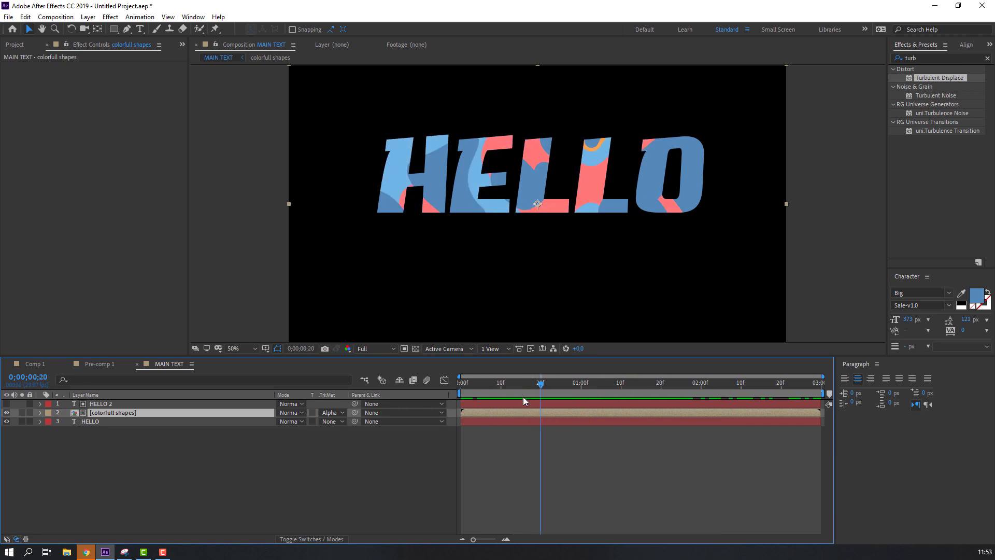
# Step: Make both HELLO text layers and the colorfull shapes layer 3D and preview the animation
pyautogui.click(299, 539)
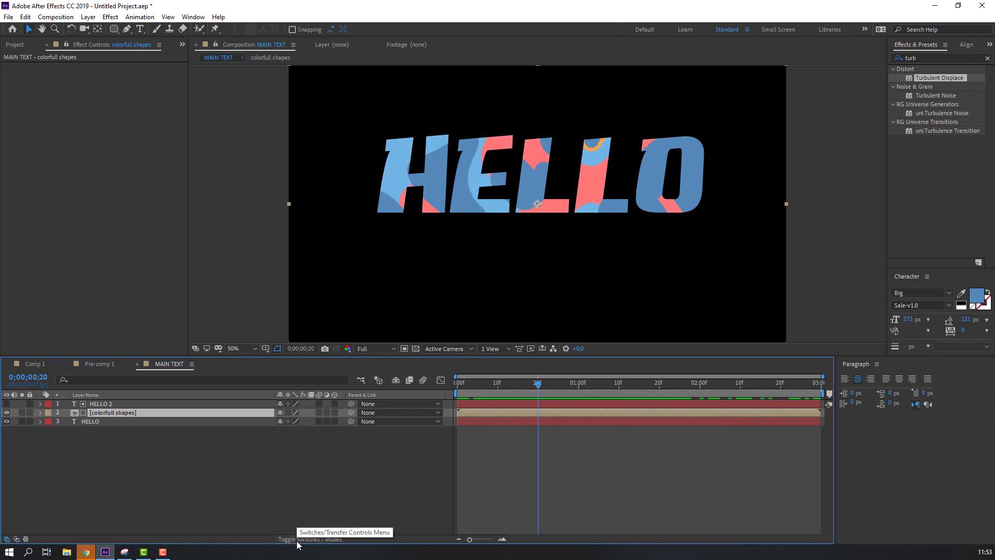
pyautogui.moveTo(149, 478); pyautogui.dragTo(98, 409)
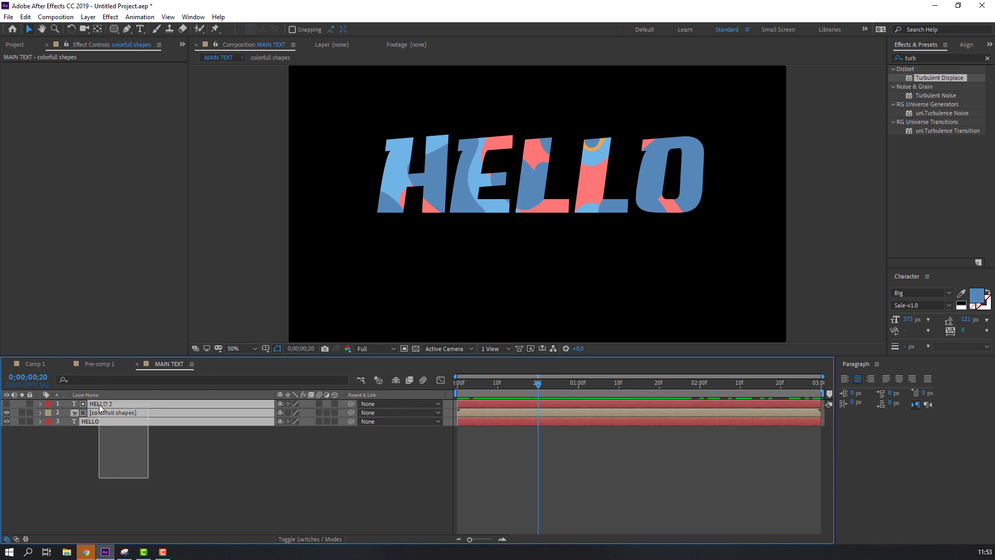
pyautogui.click(335, 403)
pyautogui.click(487, 459)
pyautogui.press('space')
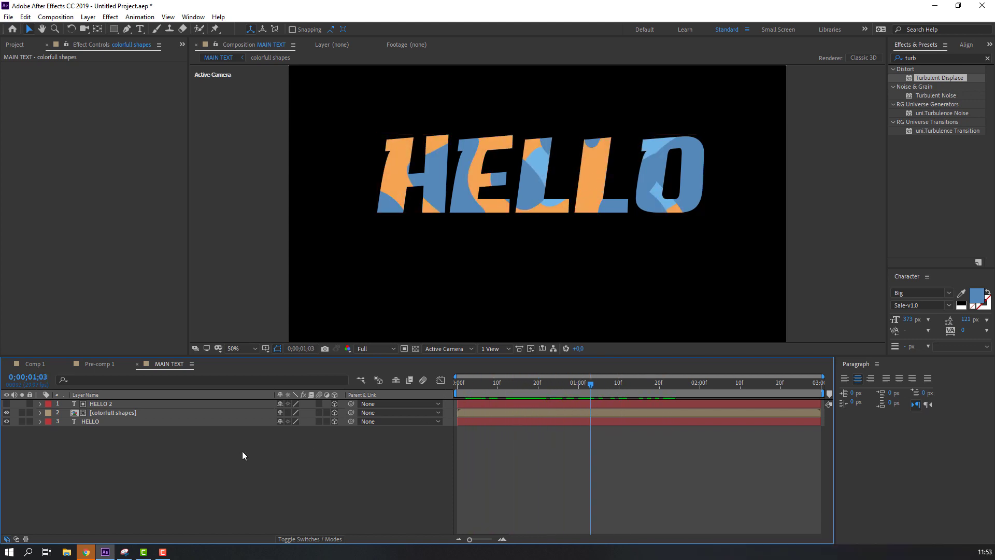
# Step: Pre-compose both text layers and the colorfull shapes layer together as TEXT, and check the animation at an earlier frame
pyautogui.moveTo(133, 487); pyautogui.dragTo(94, 404)
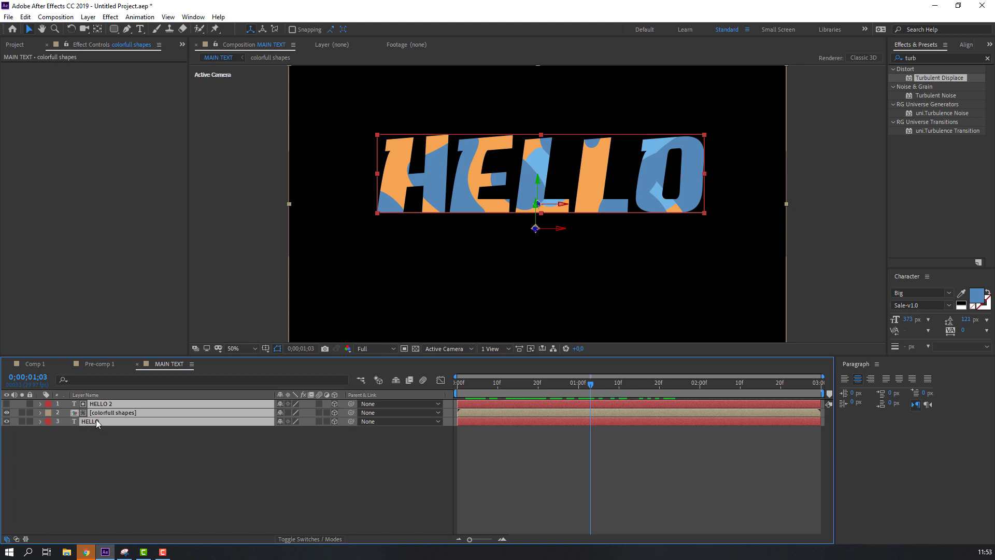
pyautogui.rightClick(96, 420)
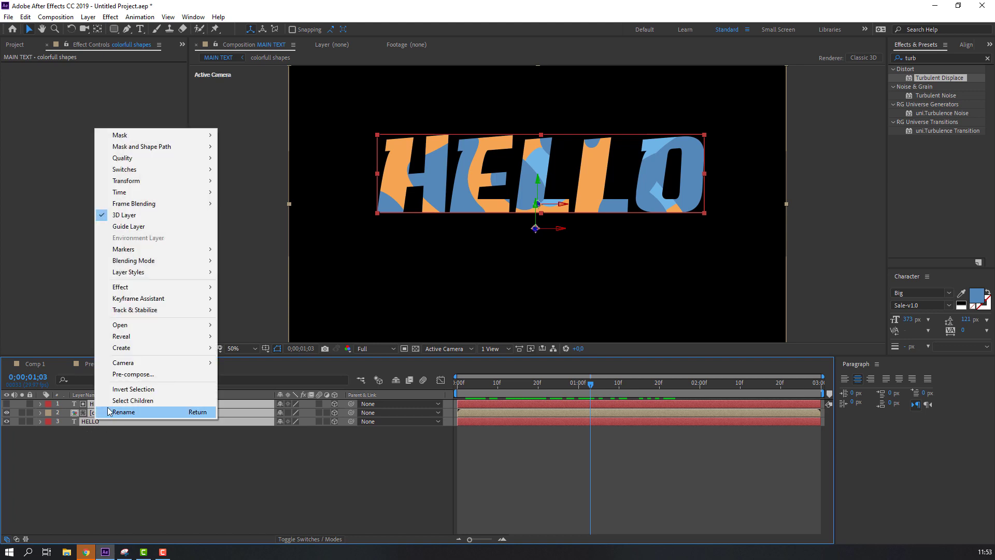
pyautogui.click(118, 375)
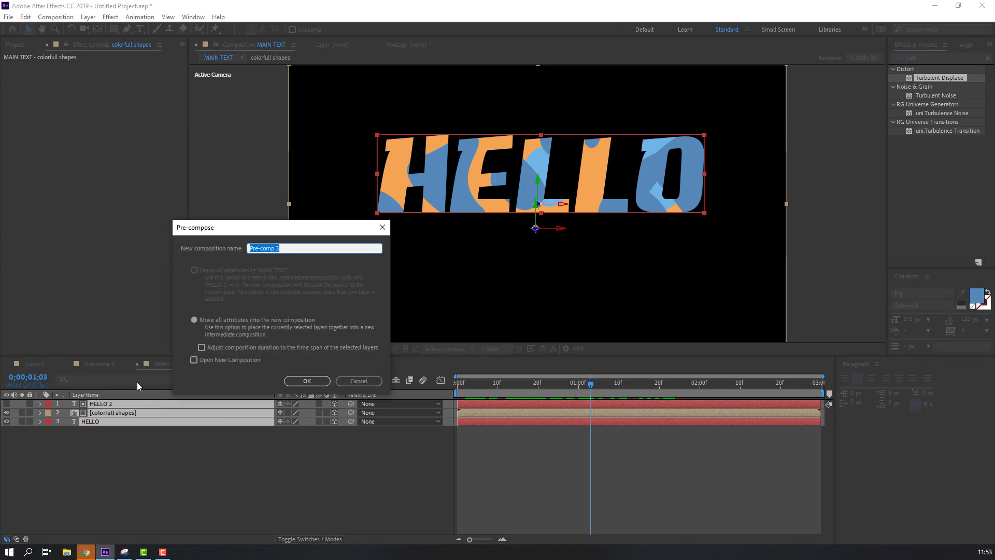
pyautogui.write('TEXT')
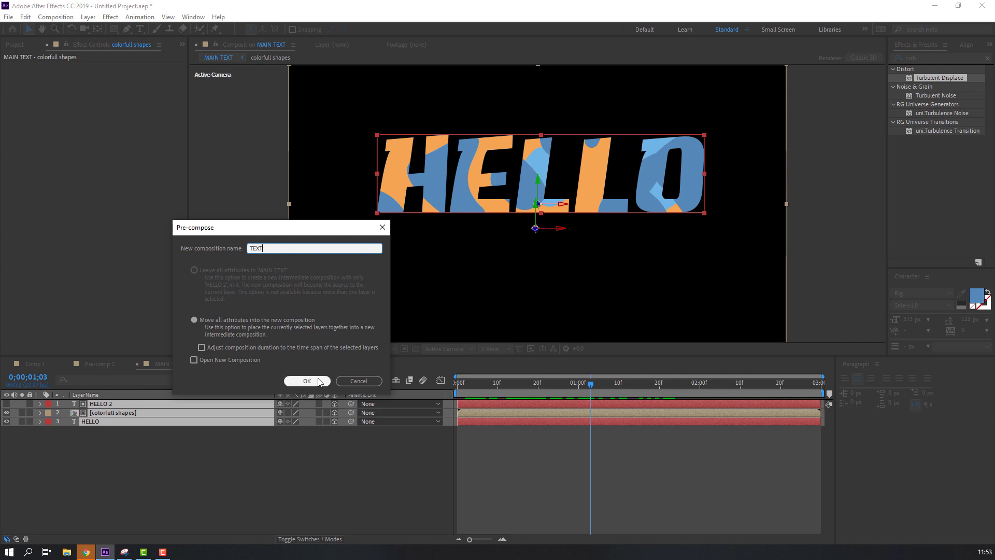
pyautogui.click(321, 382)
pyautogui.moveTo(512, 393); pyautogui.dragTo(546, 392)
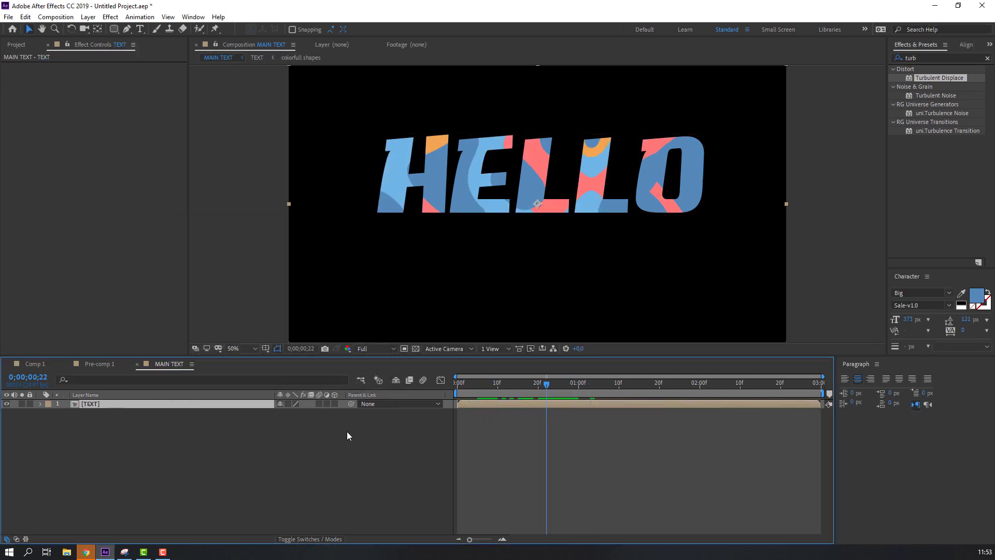
# Step: Make the TEXT layer 3D and switch the composition to the Top view
pyautogui.click(335, 404)
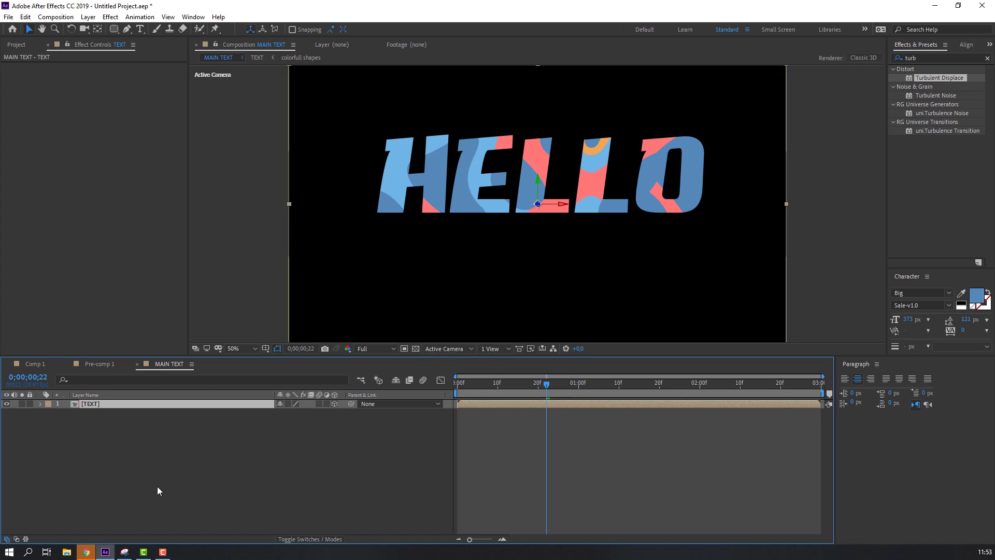
pyautogui.click(445, 350)
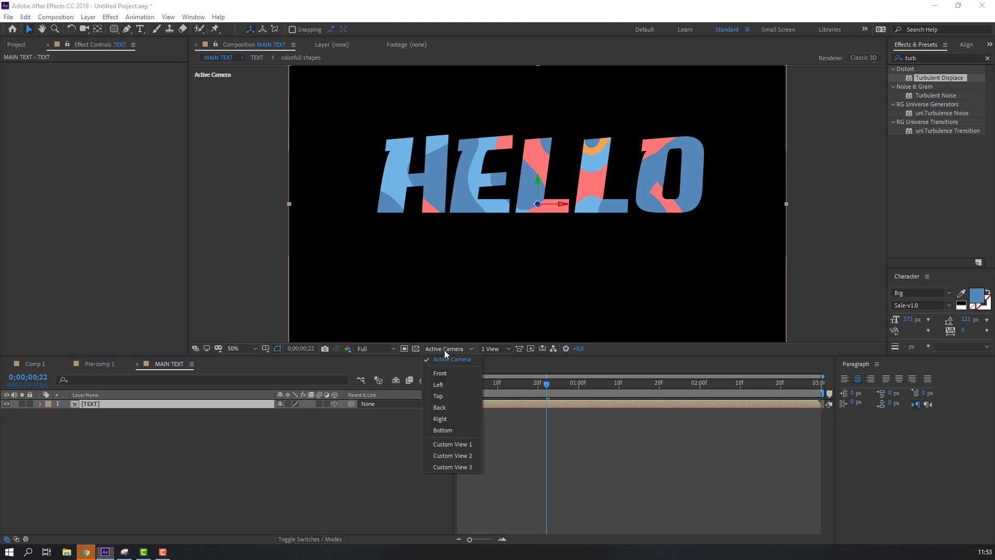
pyautogui.click(446, 399)
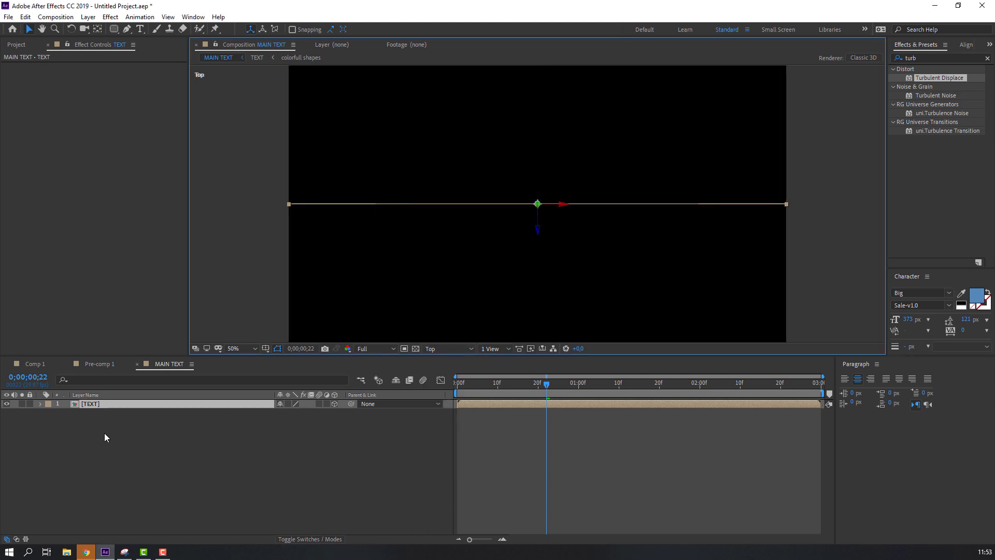
pyautogui.scroll(7, 530, 204)
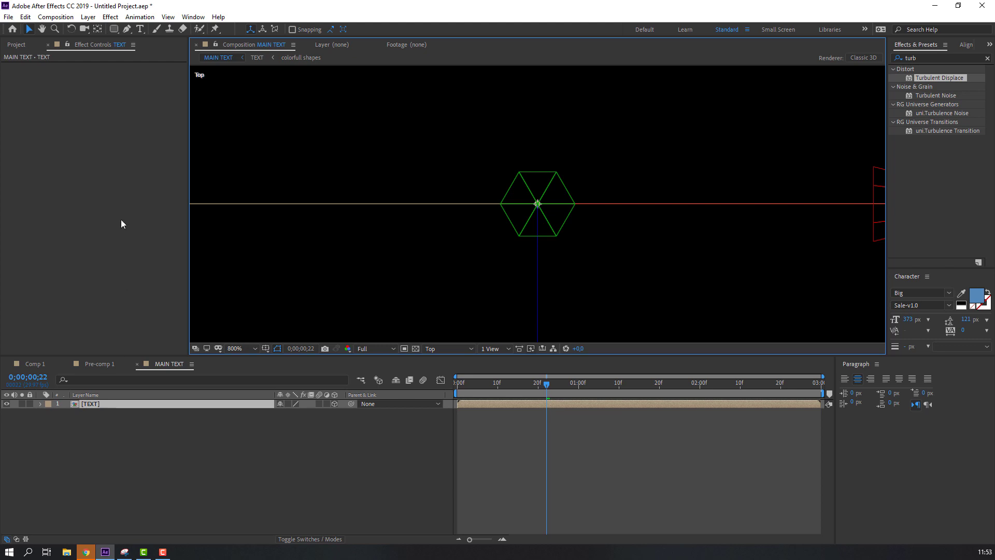
# Step: Duplicate the TEXT layer and set the copy's Z position to 0.5
pyautogui.click(25, 16)
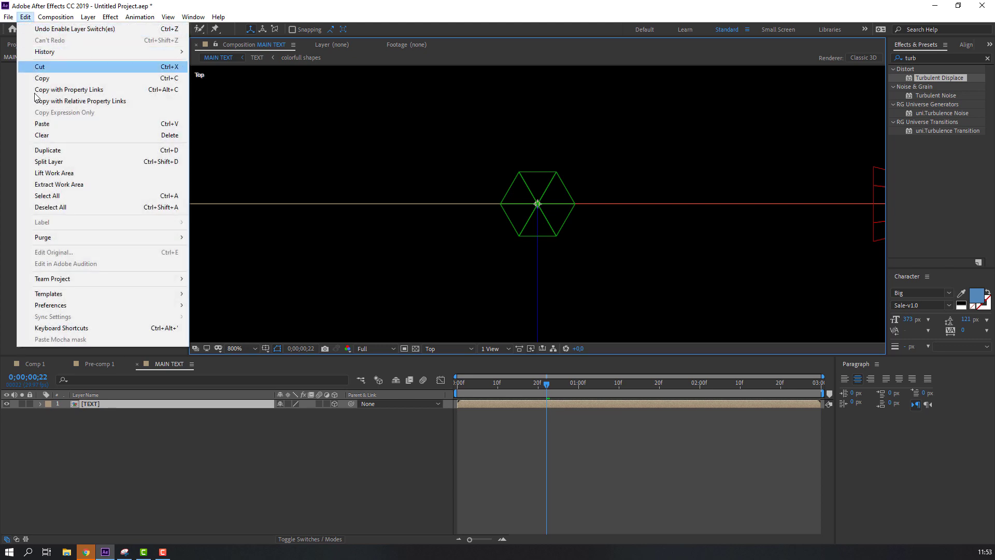
pyautogui.click(40, 150)
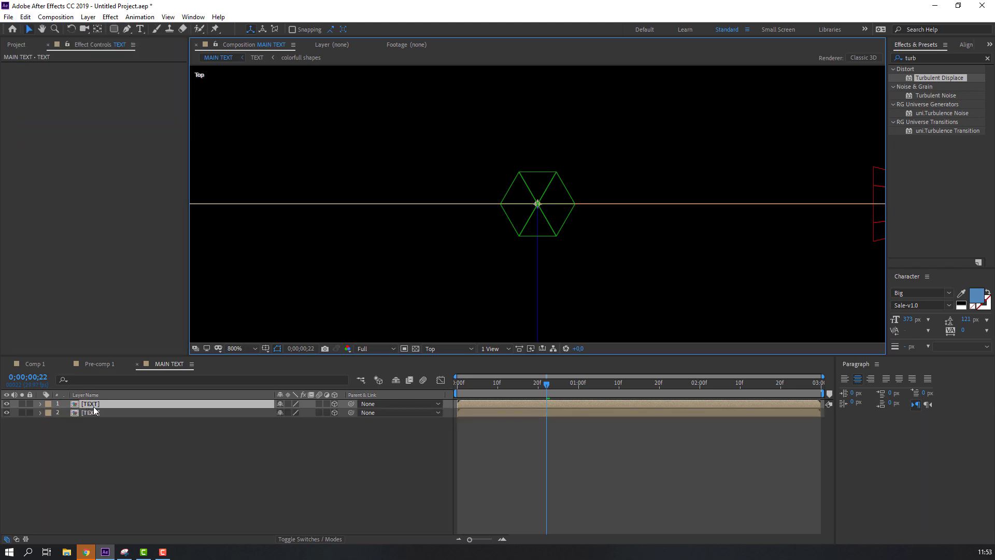
pyautogui.press('p')
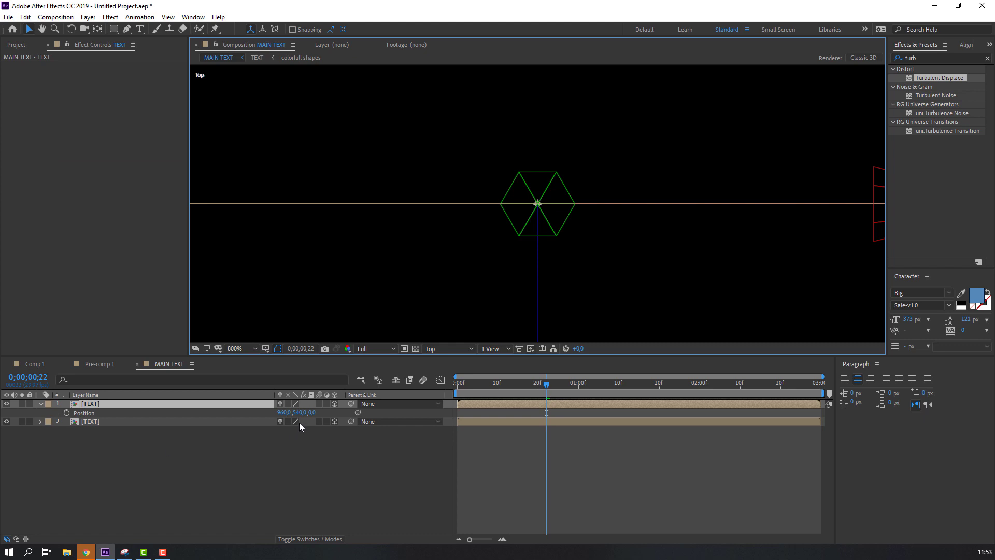
pyautogui.click(311, 414)
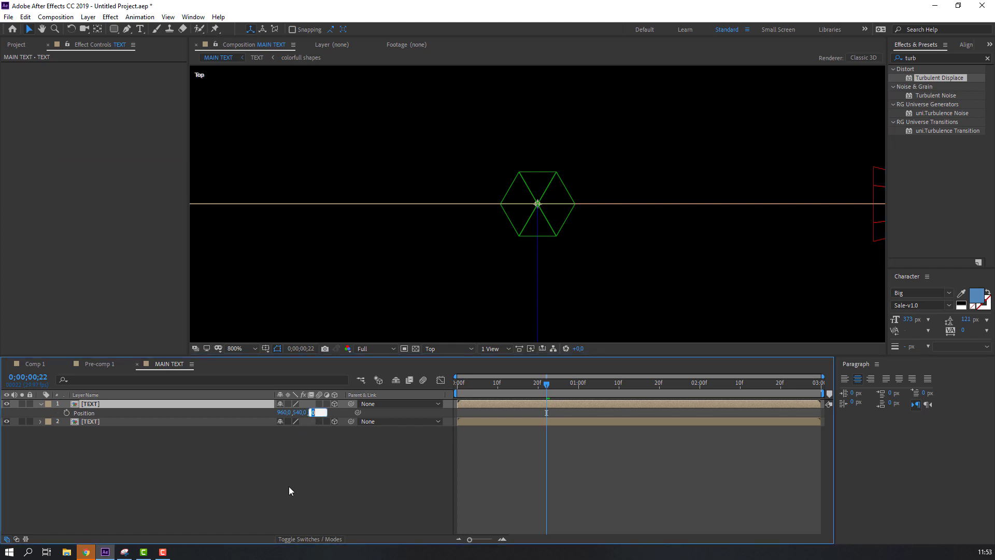
pyautogui.write('0.')
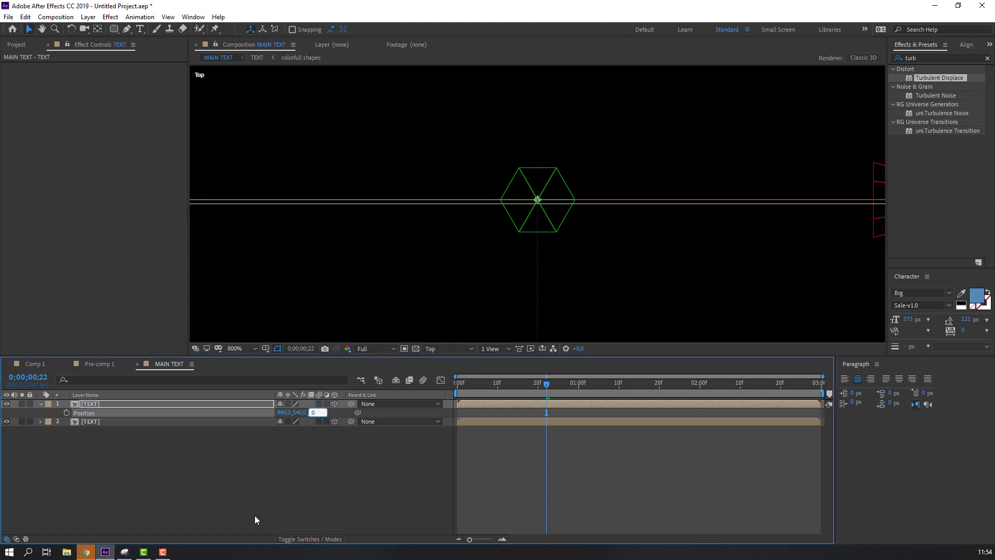
pyautogui.write('5')
pyautogui.press('Return')
pyautogui.press('.')
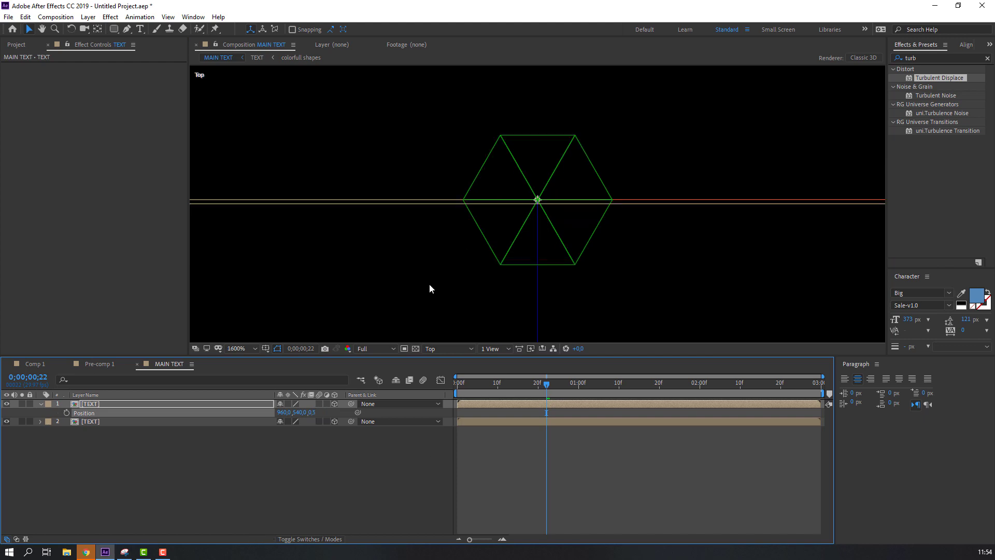
pyautogui.press('p')
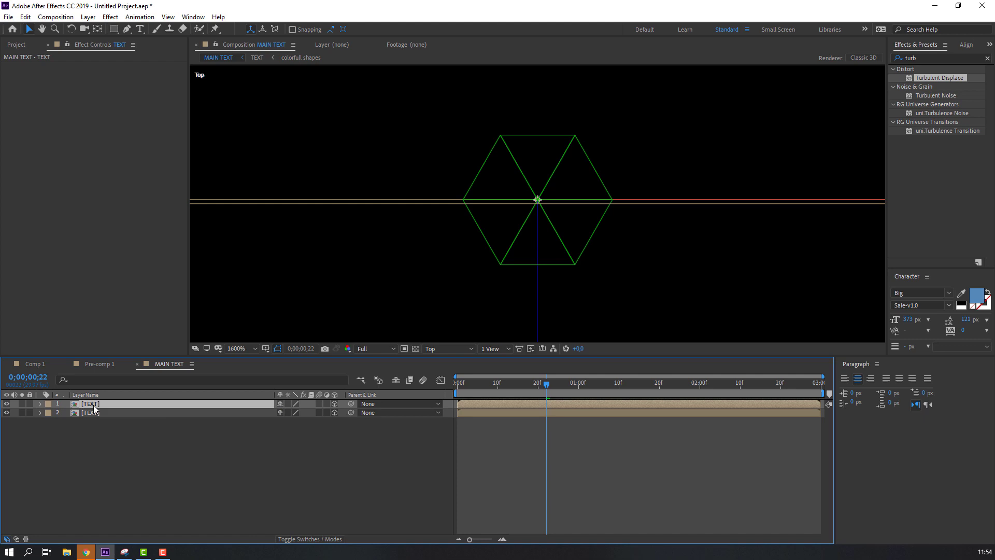
# Step: Duplicate the offset TEXT layer and set the new copy's Z position to 1
pyautogui.hotkey('ctrl', 'd')
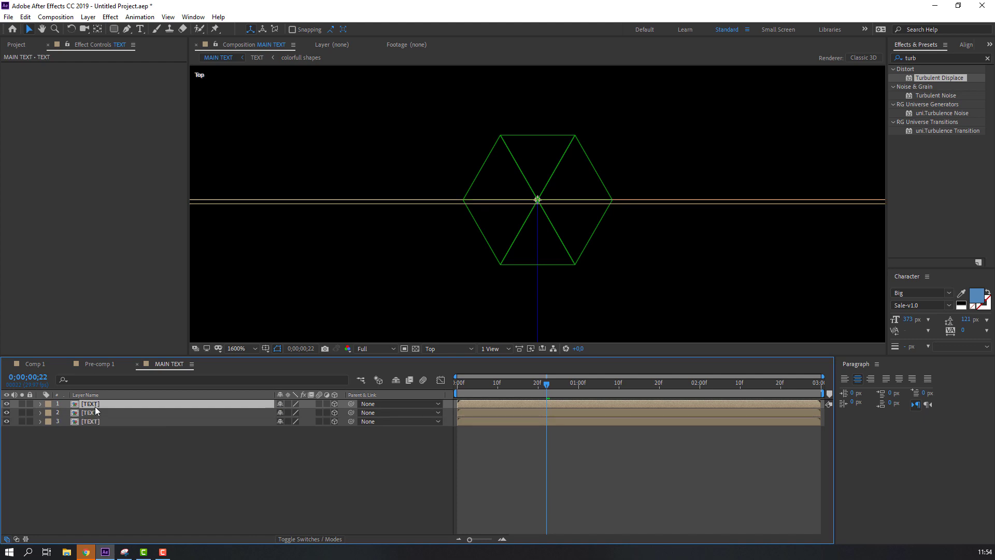
pyautogui.press('p')
pyautogui.click(313, 414)
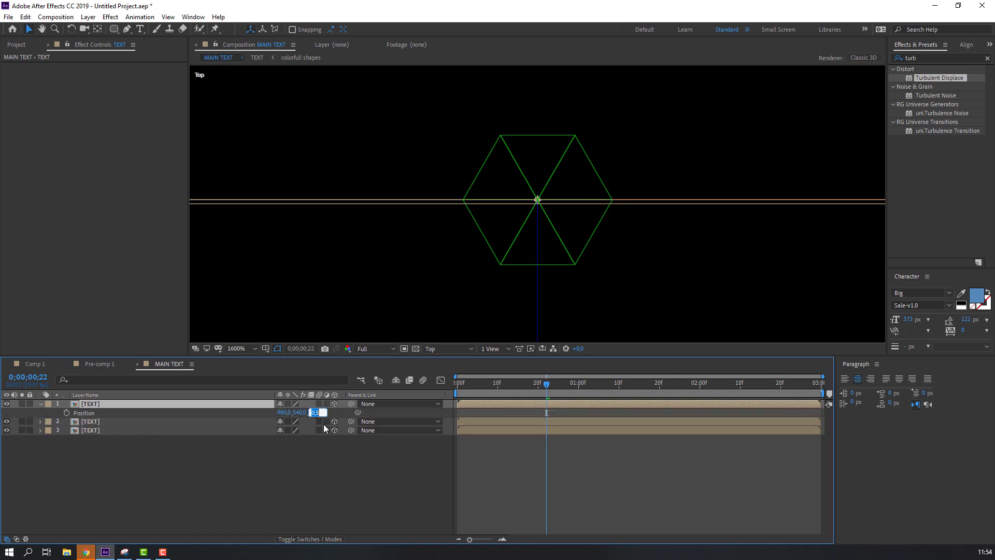
pyautogui.write('1')
pyautogui.press('Return')
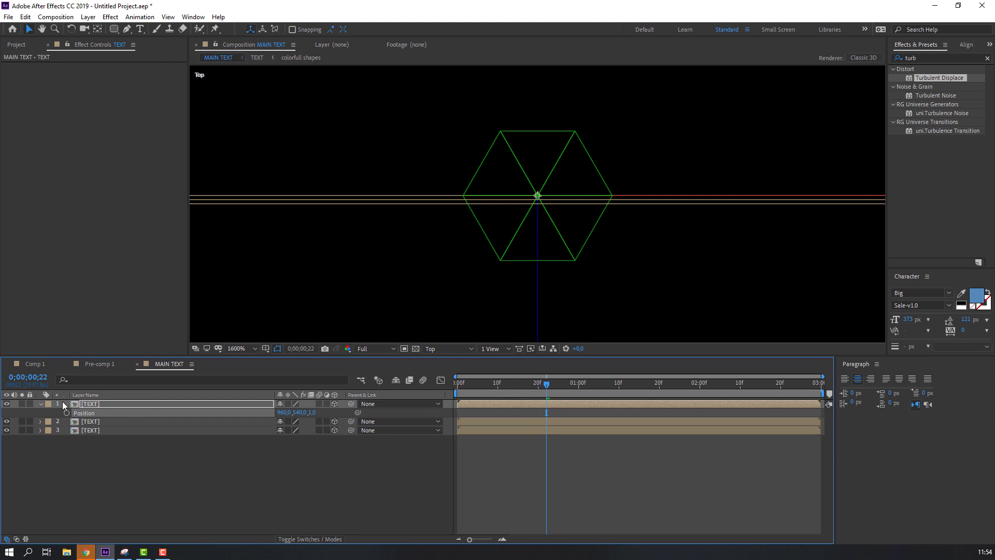
pyautogui.click(40, 404)
# Step: Repeatedly duplicate the whole set of TEXT layers up to 24, moving each new set along Z directly behind the existing stack
pyautogui.moveTo(81, 463); pyautogui.dragTo(101, 404)
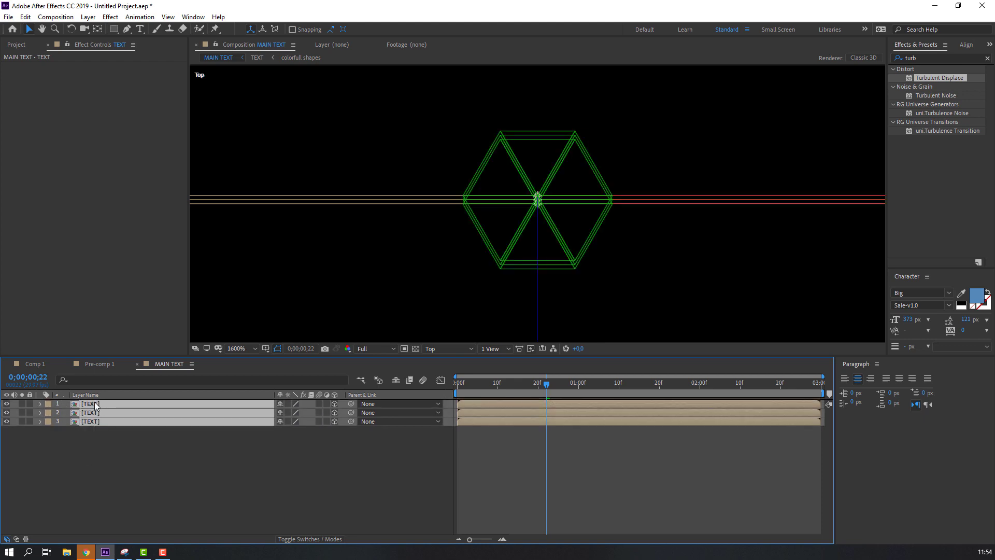
pyautogui.hotkey('ctrl', 'd')
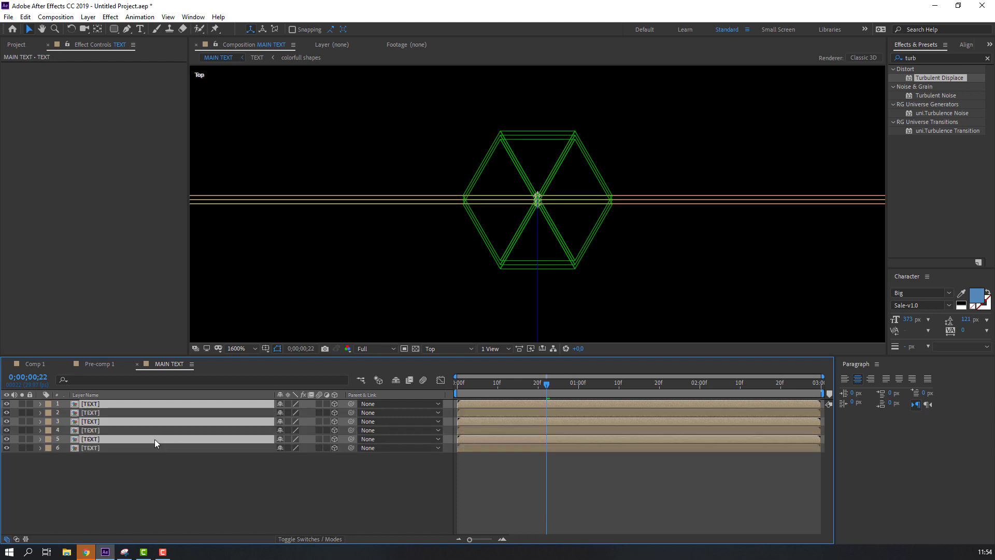
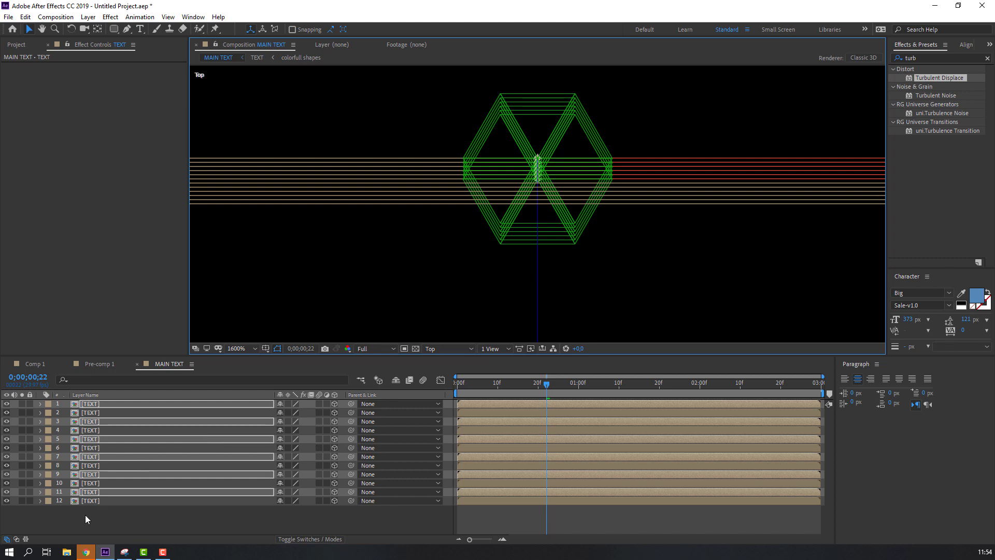
pyautogui.moveTo(85, 519); pyautogui.dragTo(99, 404)
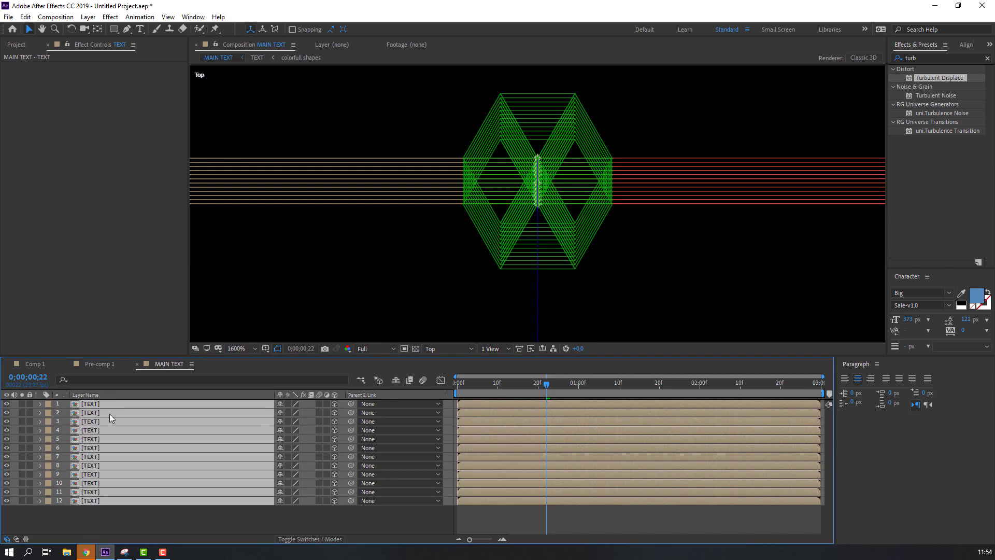
pyautogui.hotkey('ctrl', 'd')
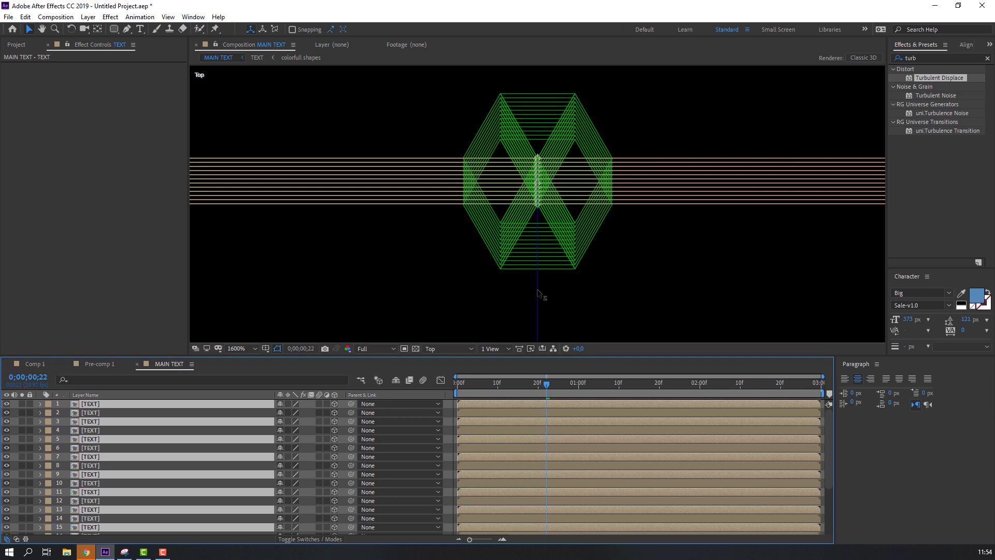
pyautogui.moveTo(537, 289); pyautogui.dragTo(542, 245)
# Step: Duplicate all 24 TEXT layers and move the copies along Z directly behind the existing stack
pyautogui.click(104, 405)
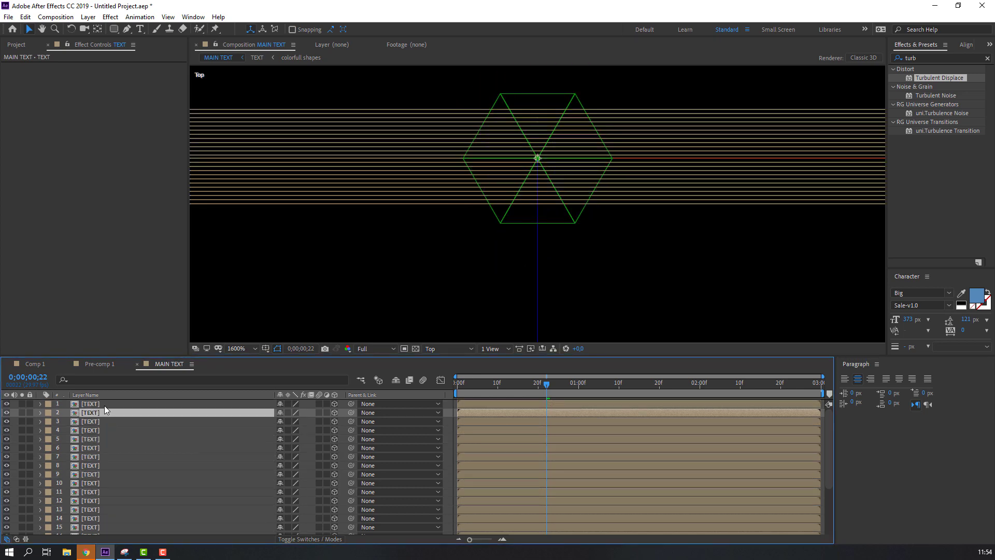
pyautogui.hotkey('ctrl', 'a')
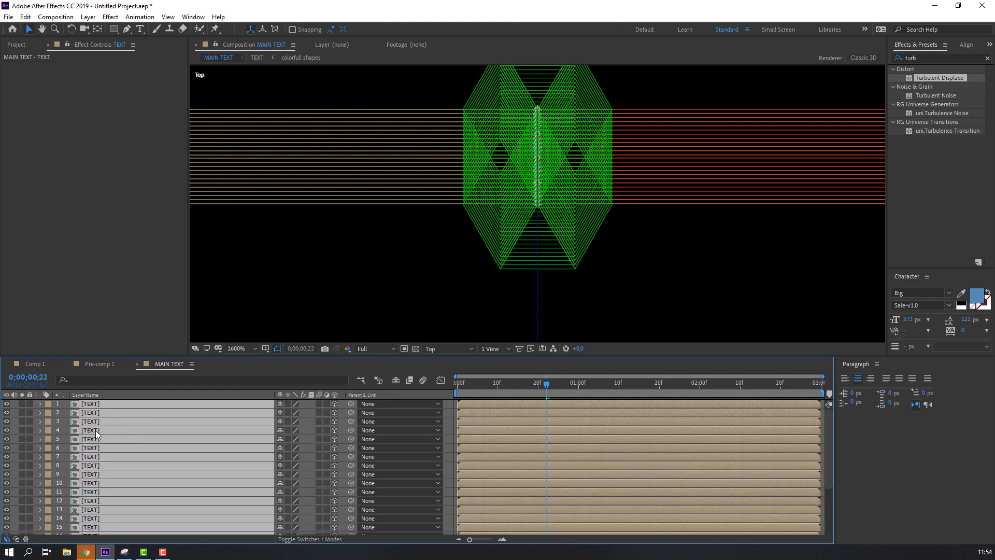
pyautogui.hotkey('ctrl', 'z')
pyautogui.moveTo(460, 150); pyautogui.dragTo(441, 241)
pyautogui.moveTo(507, 325); pyautogui.dragTo(519, 227)
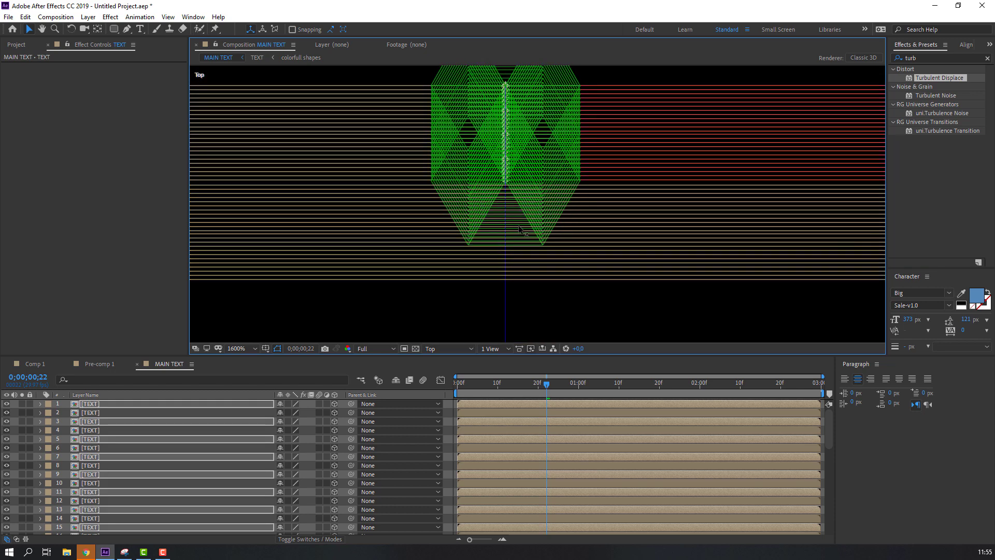
# Step: Duplicate all 48 TEXT layers and move the copies back along Z, aligning them evenly with the end of the stack
pyautogui.press(',')
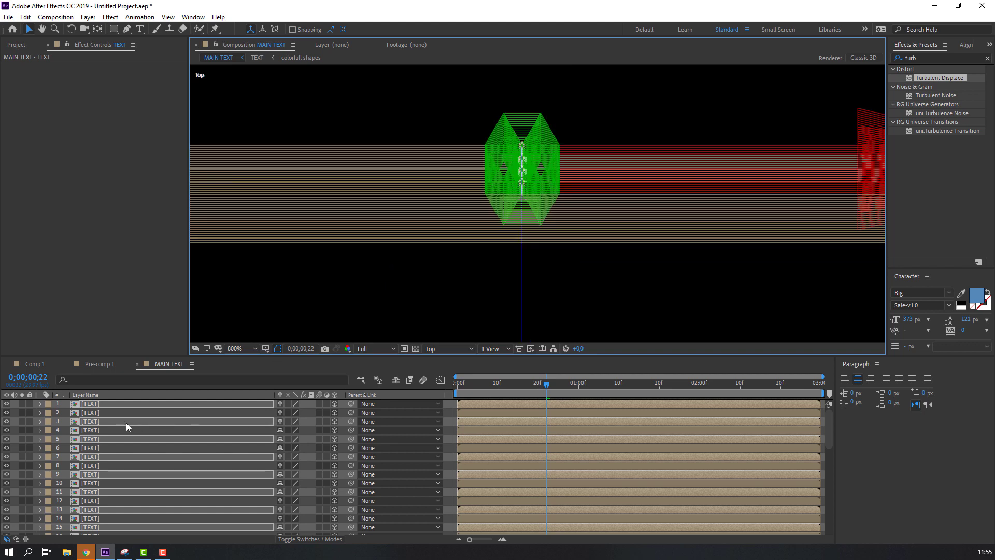
pyautogui.click(102, 414)
pyautogui.hotkey('ctrl', 'a')
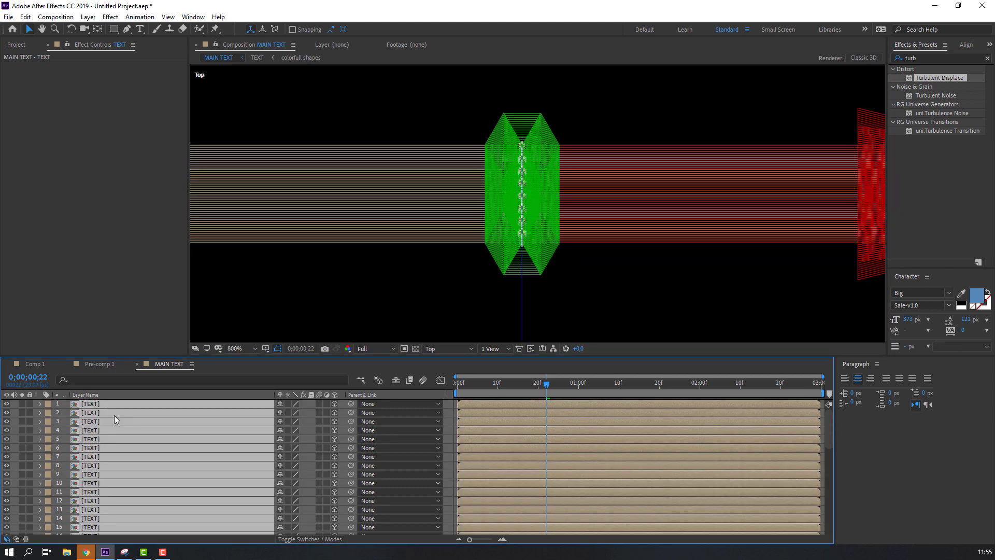
pyautogui.hotkey('ctrl', 'z')
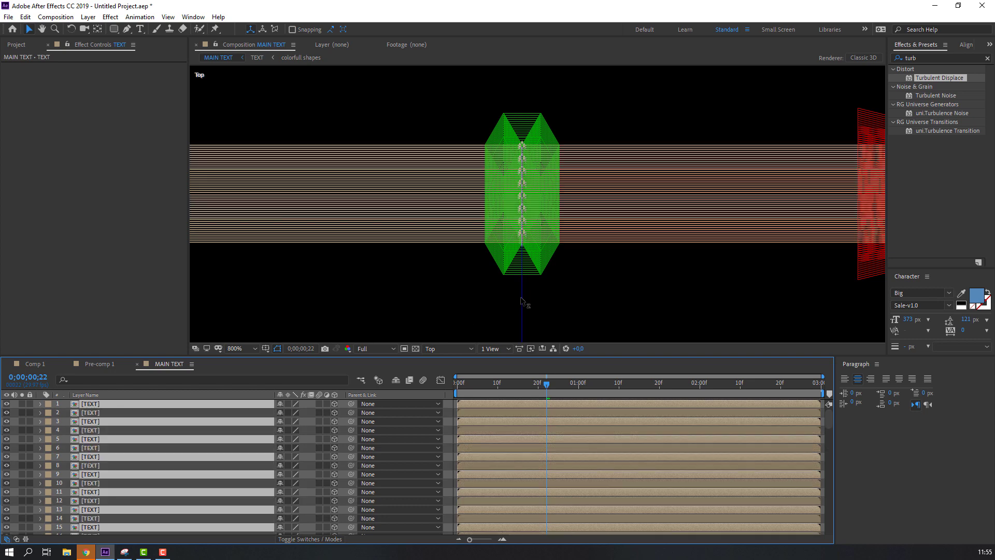
pyautogui.moveTo(521, 300); pyautogui.dragTo(528, 202)
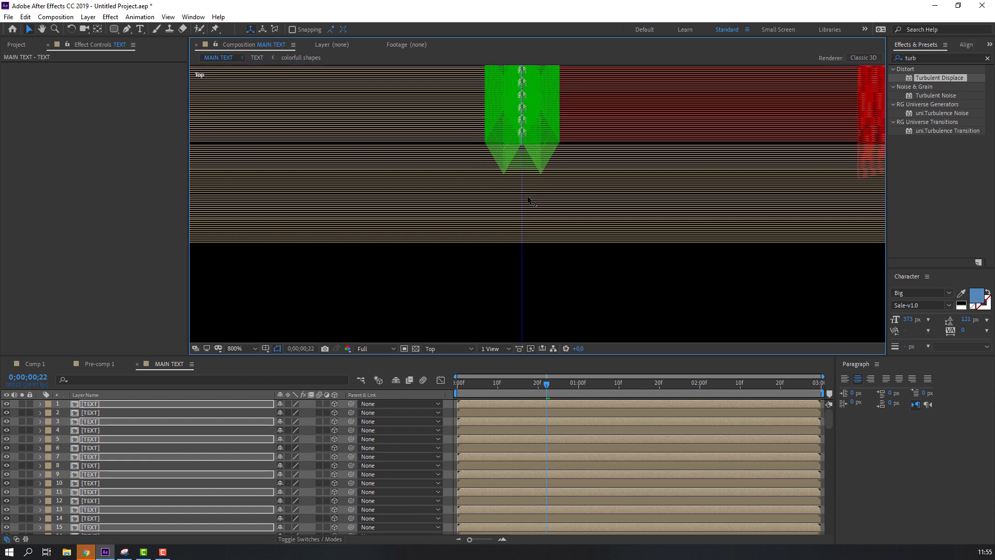
pyautogui.press(',')
pyautogui.press(',')
pyautogui.press('.')
pyautogui.press('.')
pyautogui.press('.')
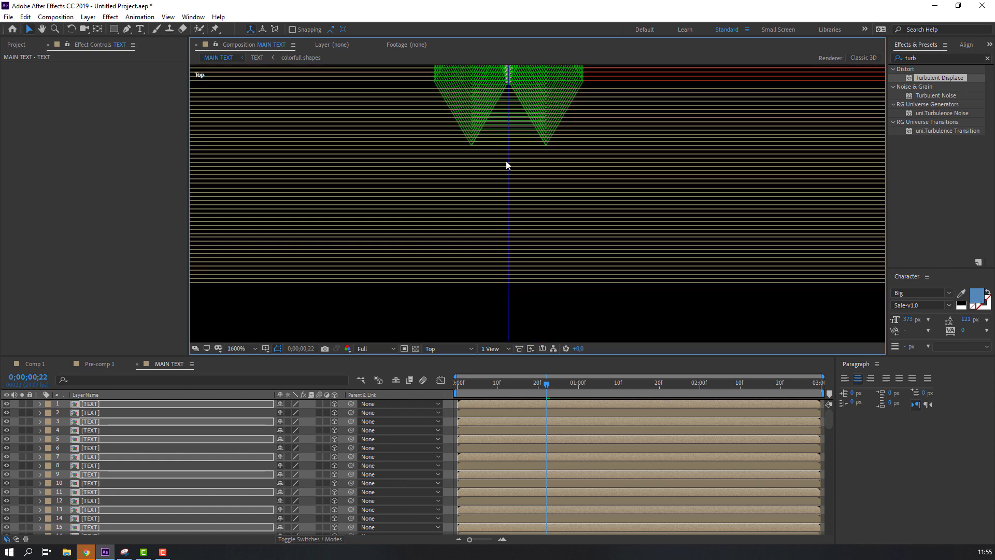
pyautogui.moveTo(507, 161); pyautogui.dragTo(508, 164)
pyautogui.press(',')
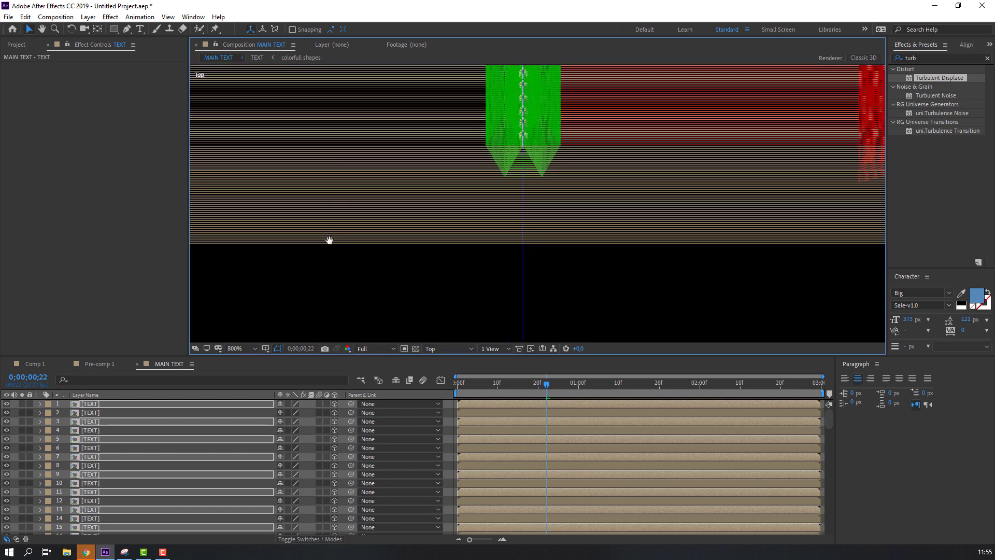
pyautogui.press(',')
pyautogui.press(',')
pyautogui.press(',')
pyautogui.press('.')
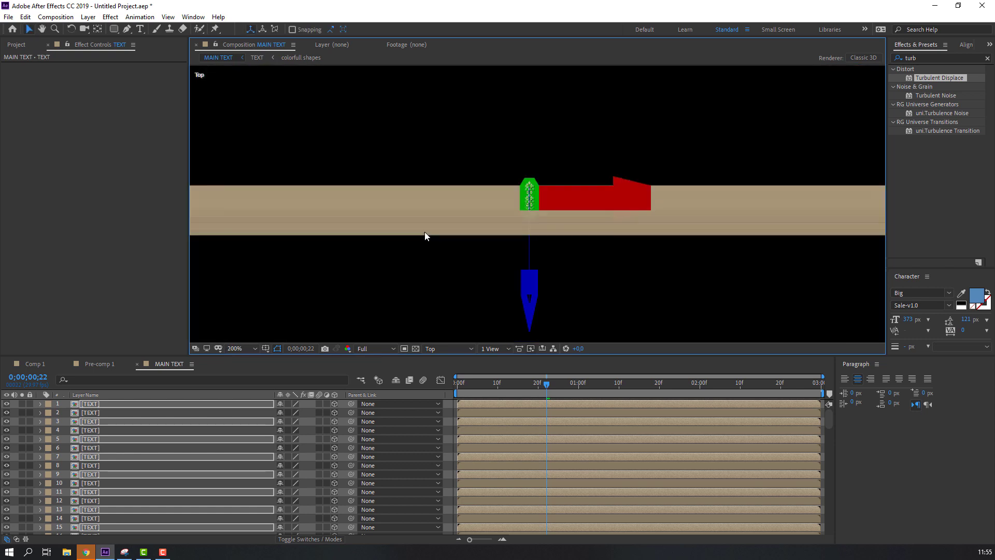
# Step: Duplicate all 96 TEXT layers, move the copies back along Z, and close the gap to the existing stack
pyautogui.click(147, 405)
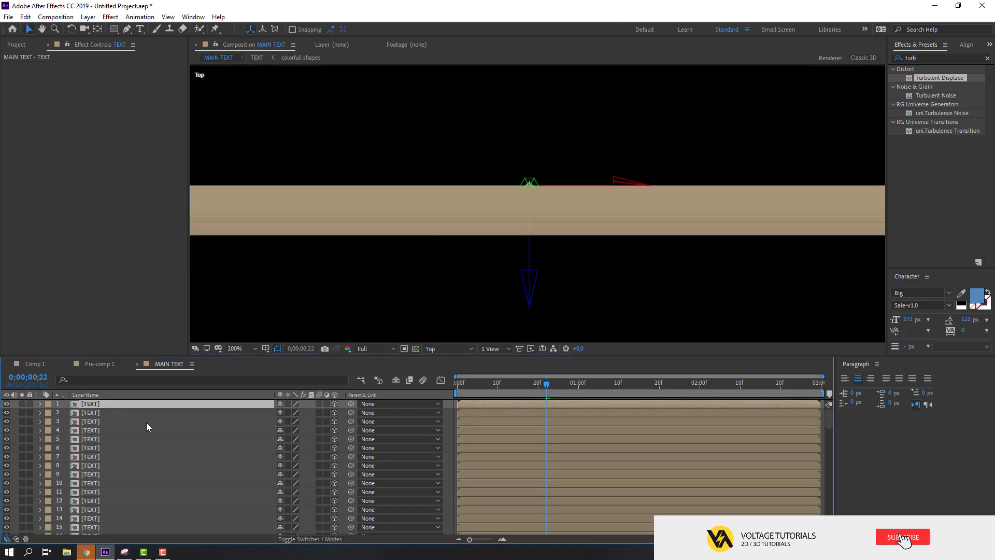
pyautogui.hotkey('ctrl', 'a')
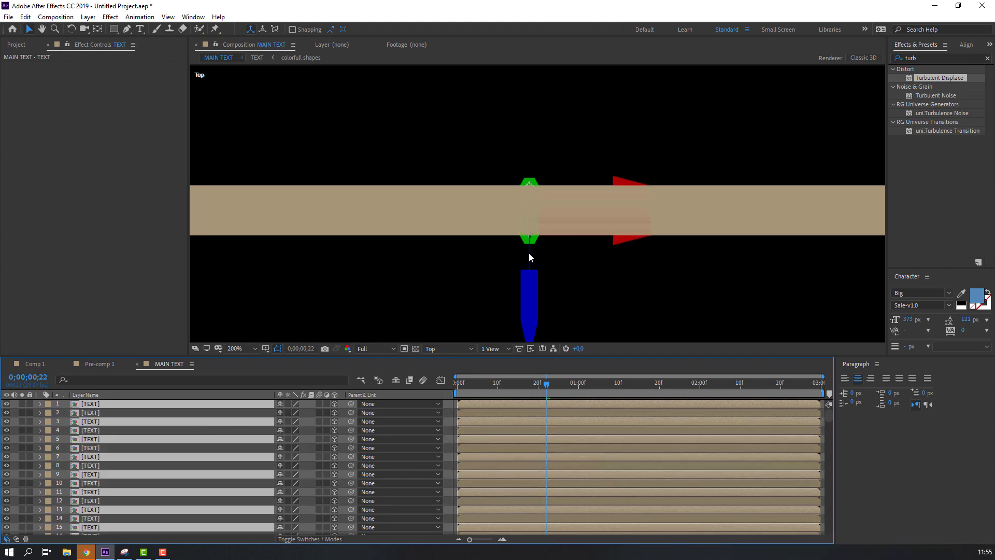
pyautogui.moveTo(528, 252); pyautogui.dragTo(521, 186)
pyautogui.scroll(2, 520, 185)
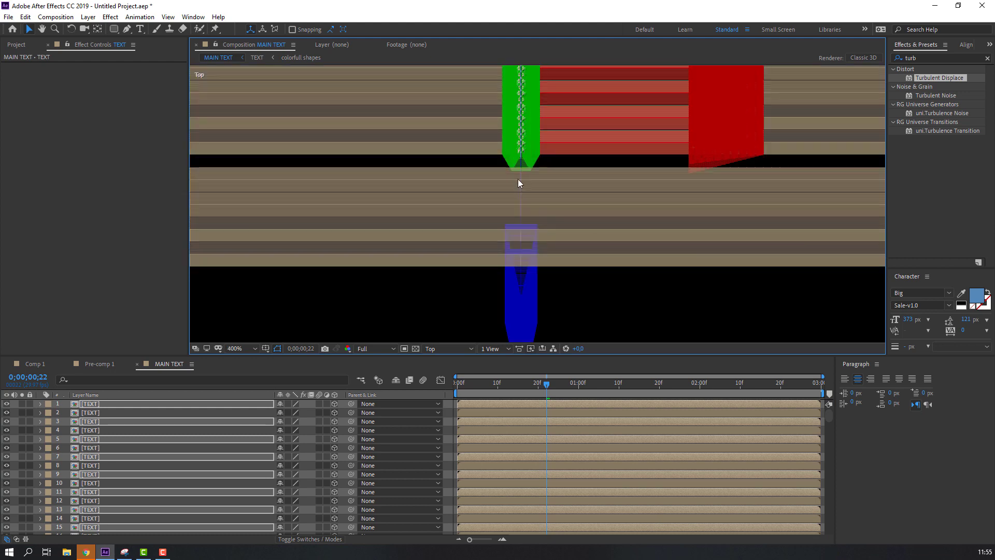
pyautogui.scroll(1, 504, 170)
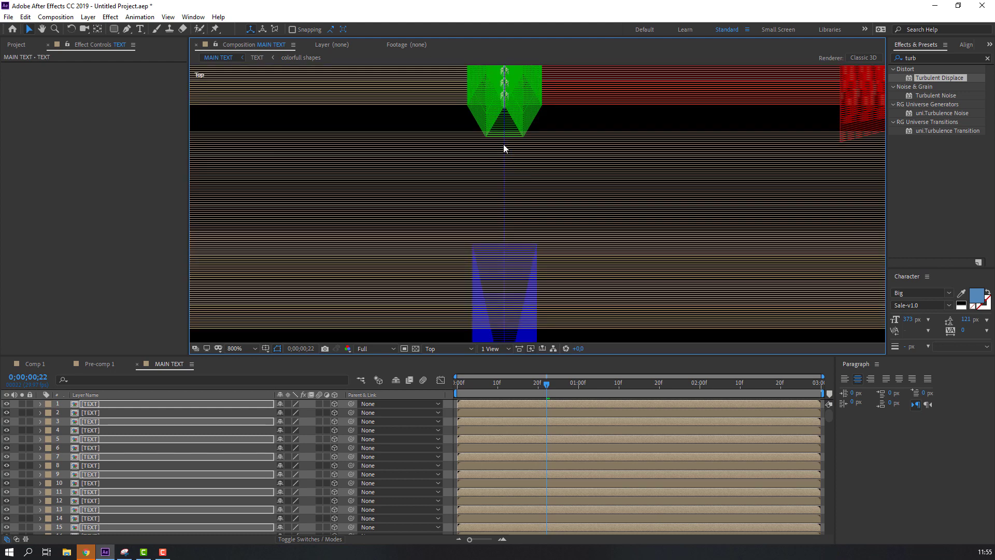
pyautogui.moveTo(503, 152); pyautogui.dragTo(502, 171)
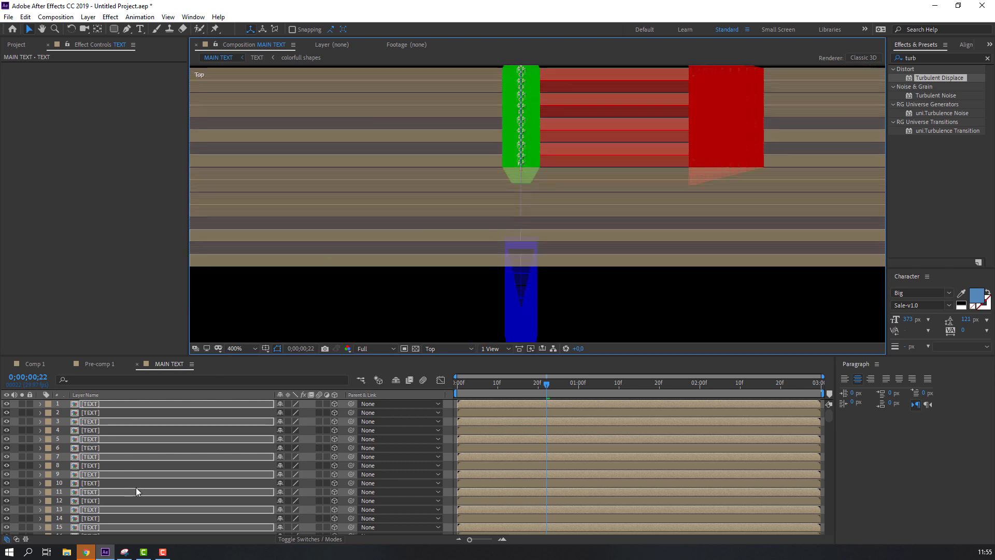
# Step: Show the whole composition through the Active Camera at Quarter preview resolution
pyautogui.click(239, 348)
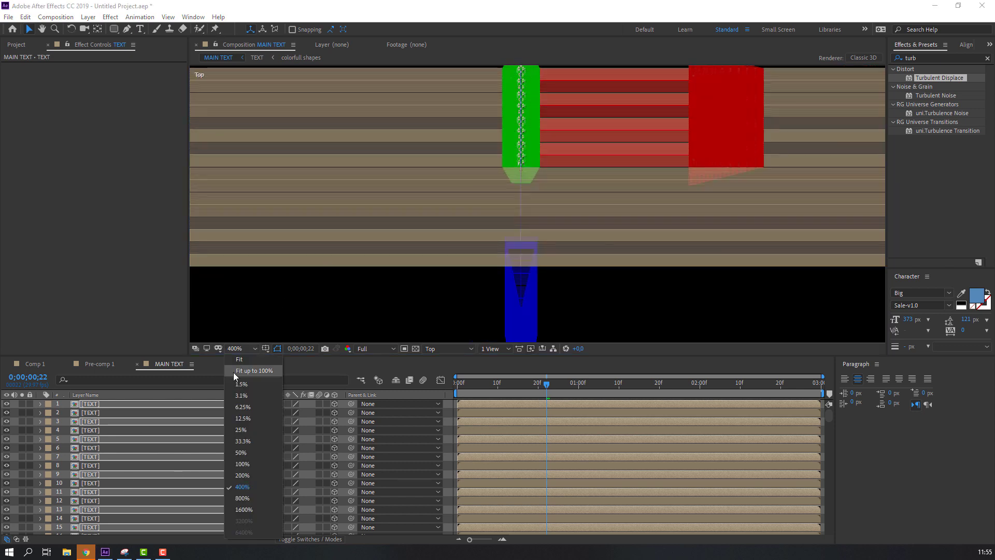
pyautogui.click(241, 372)
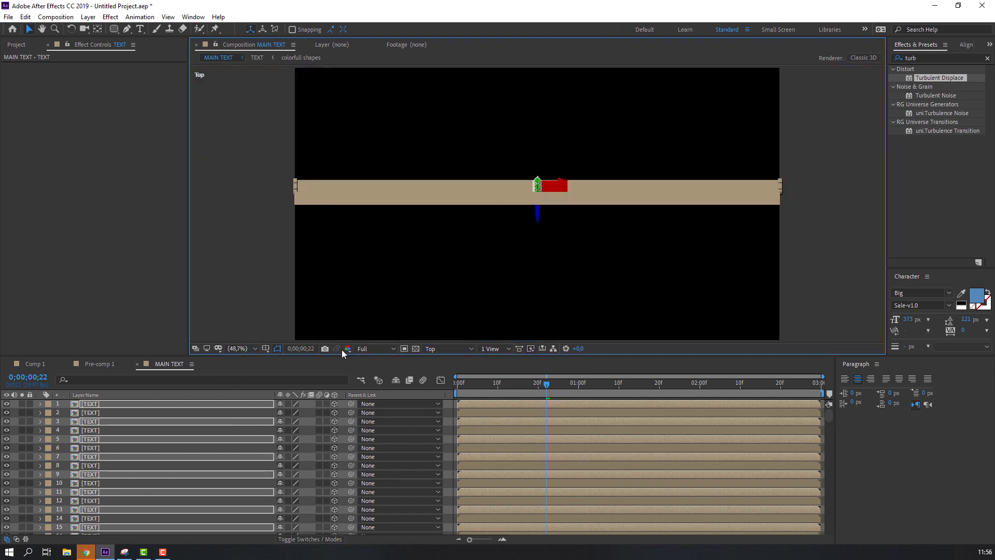
pyautogui.click(437, 350)
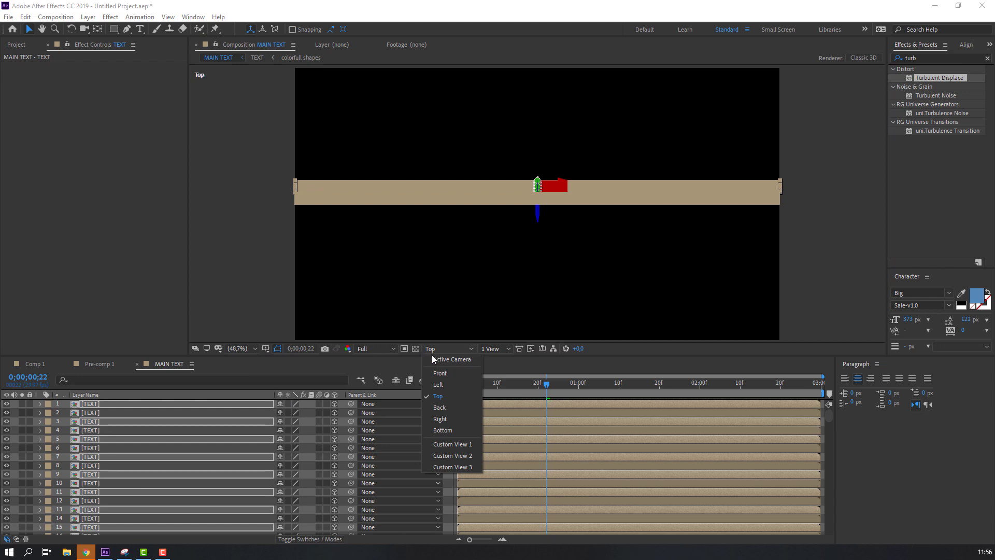
pyautogui.click(452, 359)
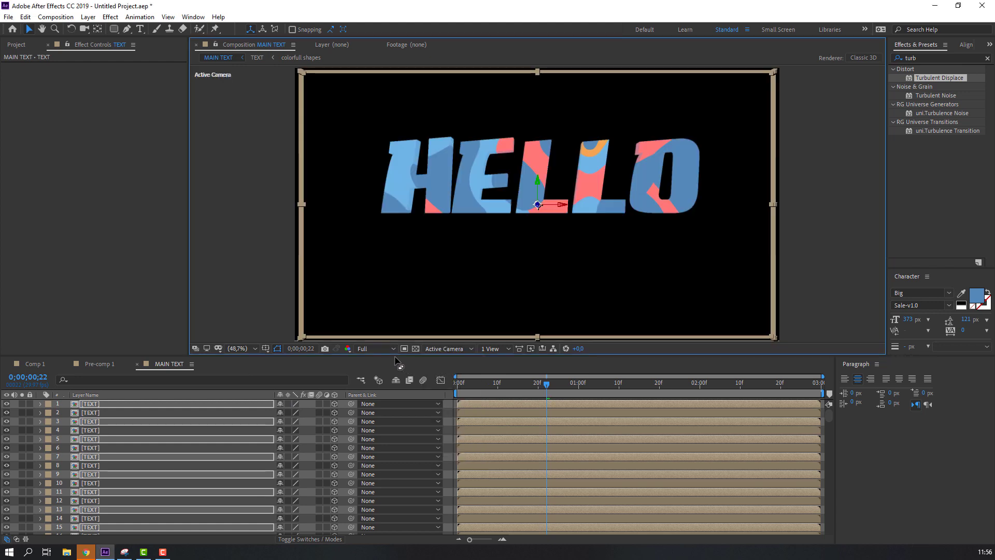
pyautogui.click(378, 349)
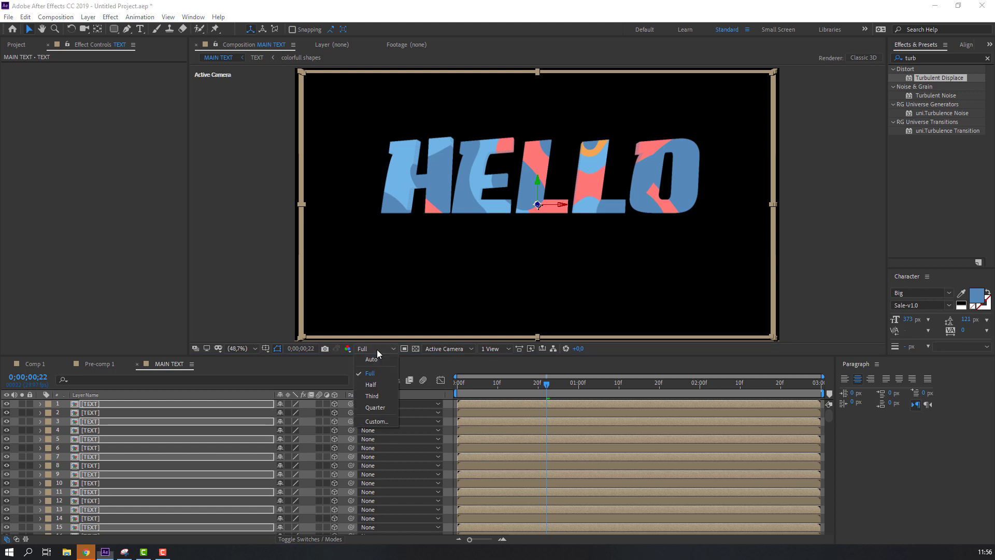
pyautogui.click(373, 407)
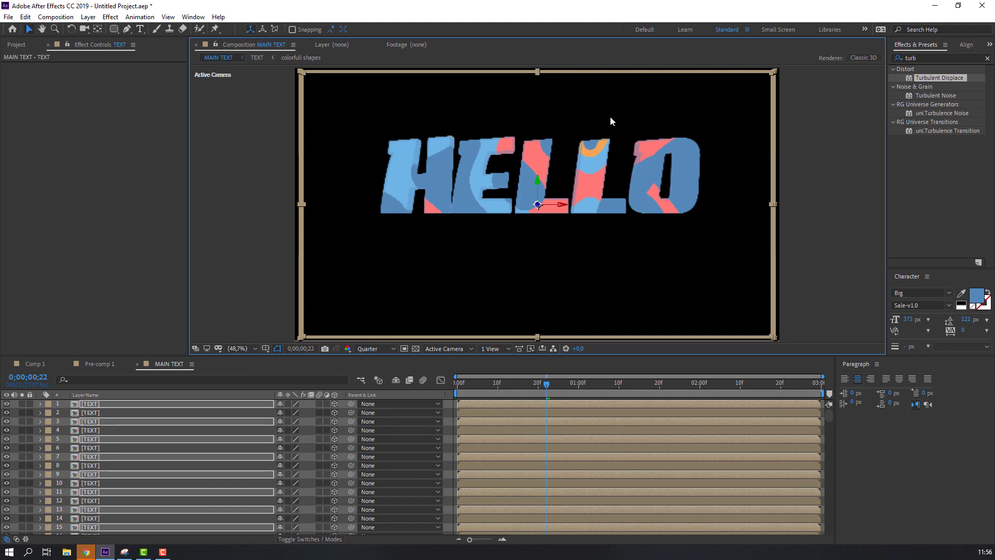
# Step: Add a new null object to the MAIN TEXT composition
pyautogui.click(88, 17)
pyautogui.moveTo(99, 30)
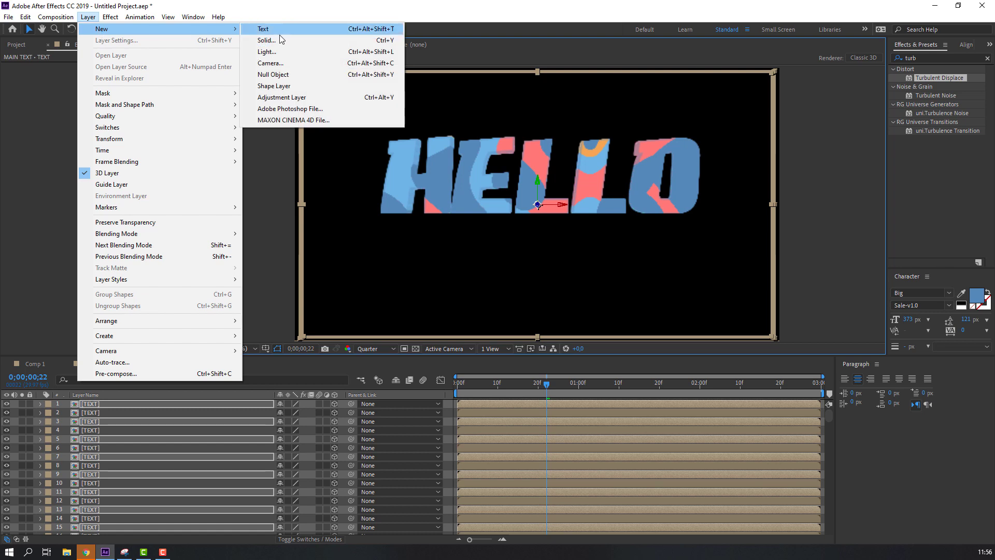
pyautogui.click(273, 75)
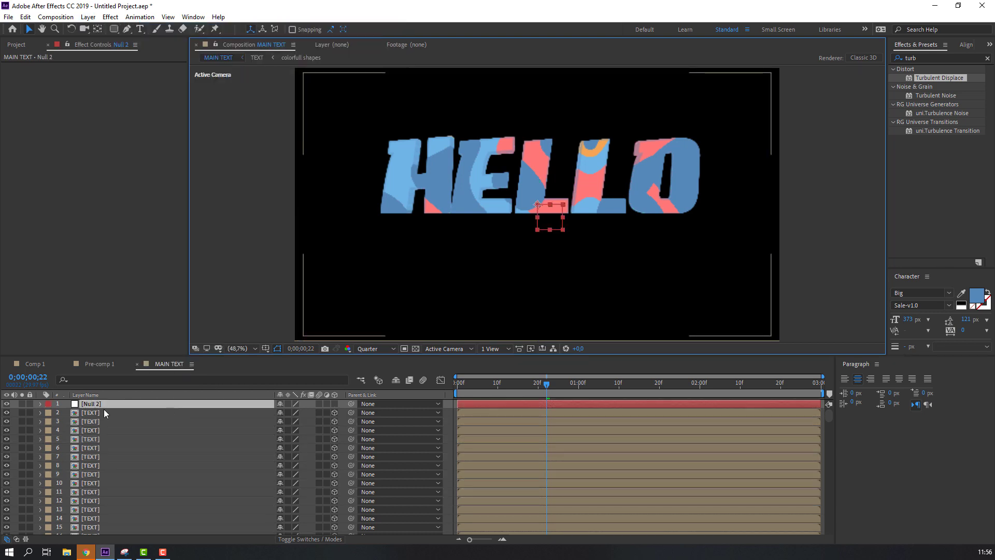
# Step: Parent all the TEXT layers to the new null, and mark them as shy so they are hidden from the layer list
pyautogui.click(89, 413)
pyautogui.scroll(-10, 95, 431)
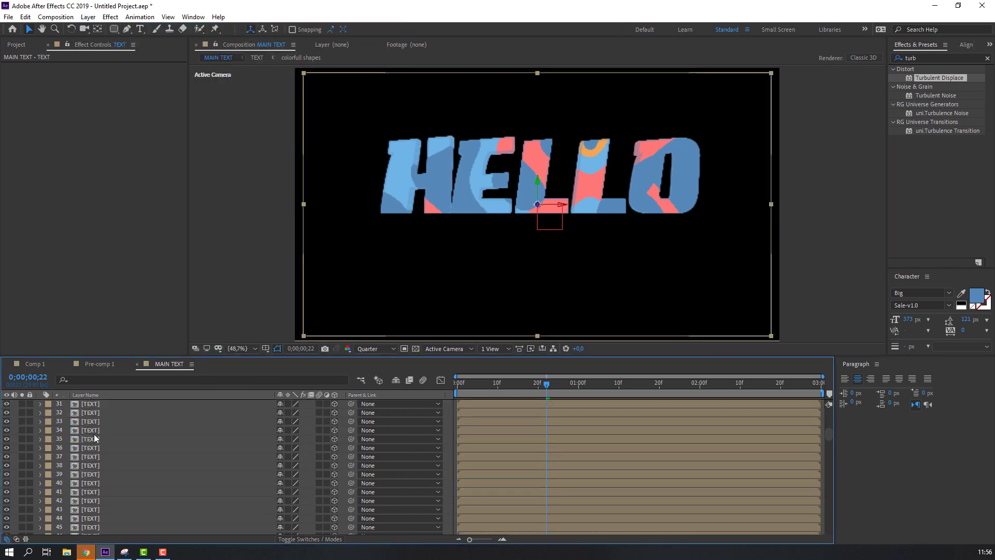
pyautogui.scroll(-12, 115, 459)
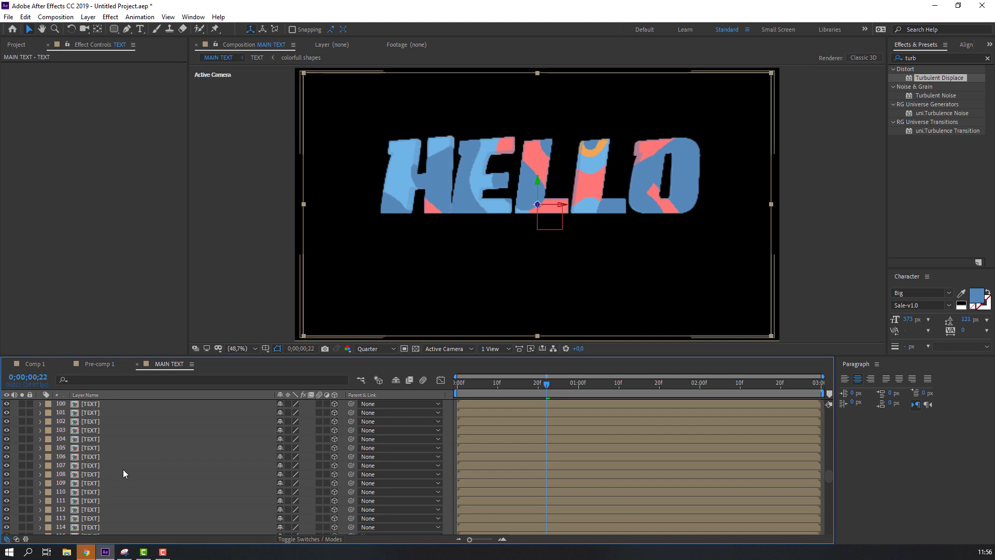
pyautogui.scroll(-13, 125, 477)
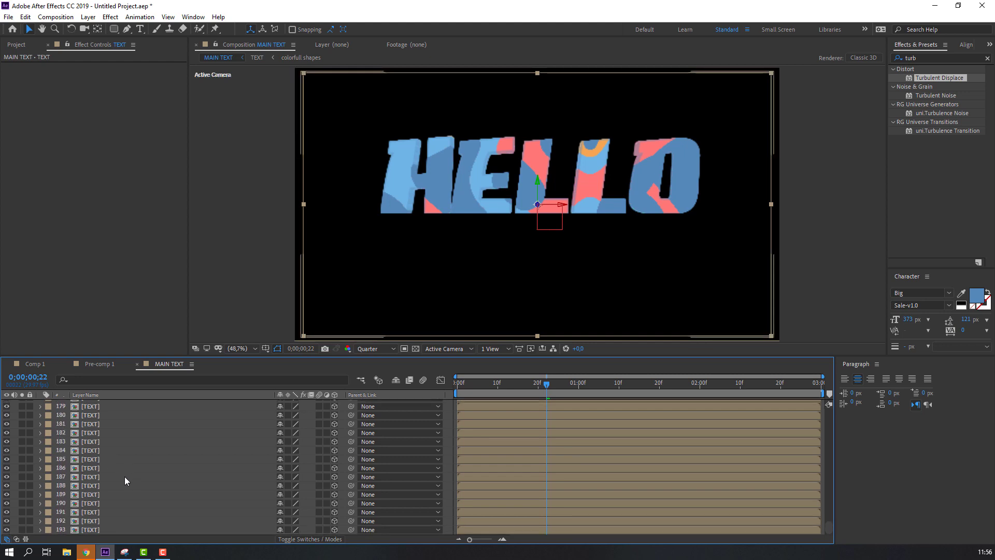
pyautogui.keyDown('shift'); pyautogui.click(94, 527); pyautogui.keyUp('shift')
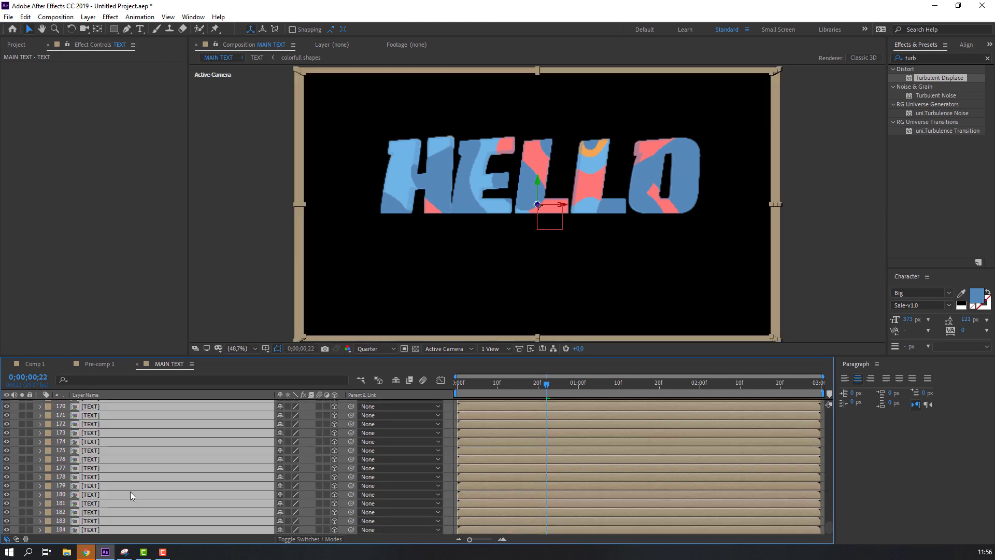
pyautogui.scroll(5, 130, 491)
pyautogui.scroll(8, 130, 492)
pyautogui.moveTo(829, 490); pyautogui.dragTo(830, 415)
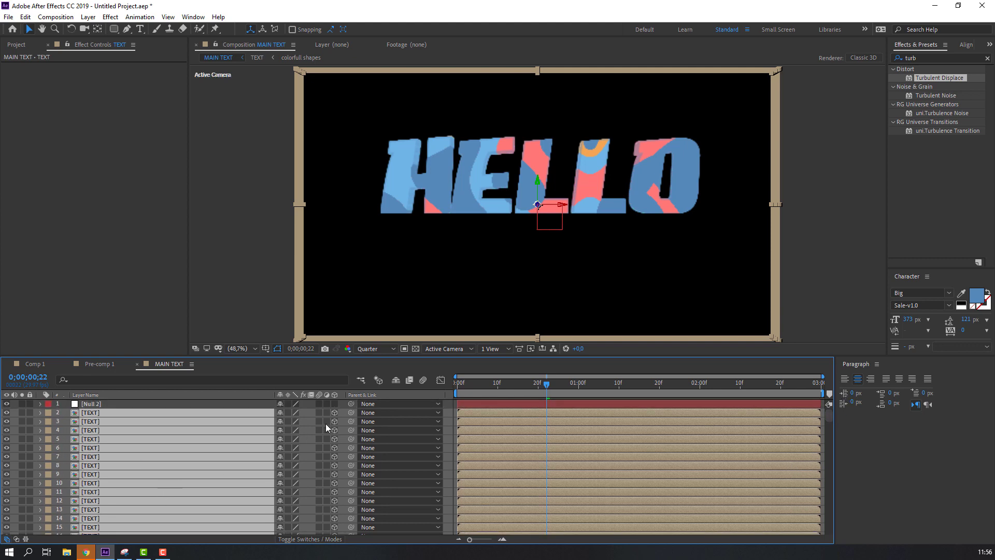
pyautogui.moveTo(351, 413); pyautogui.dragTo(97, 405)
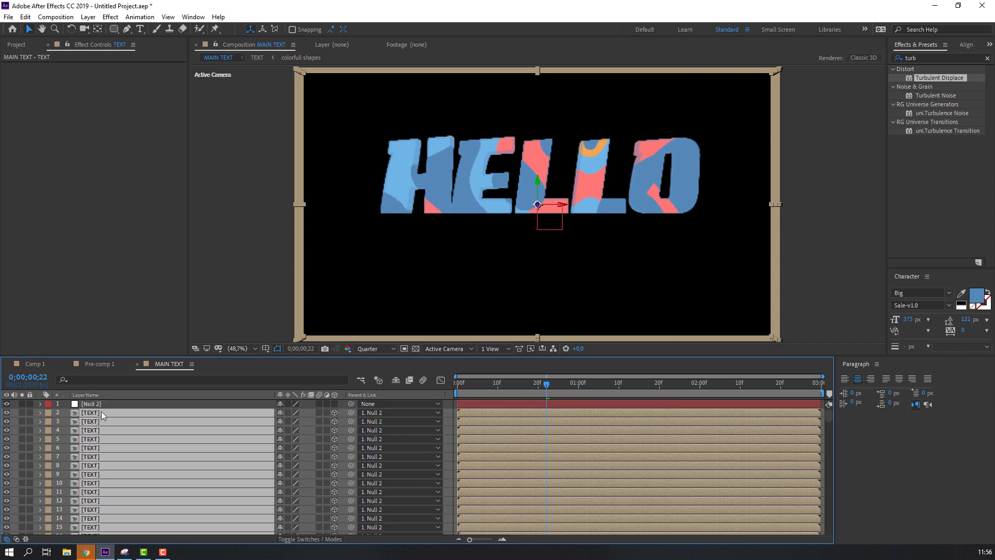
pyautogui.click(280, 413)
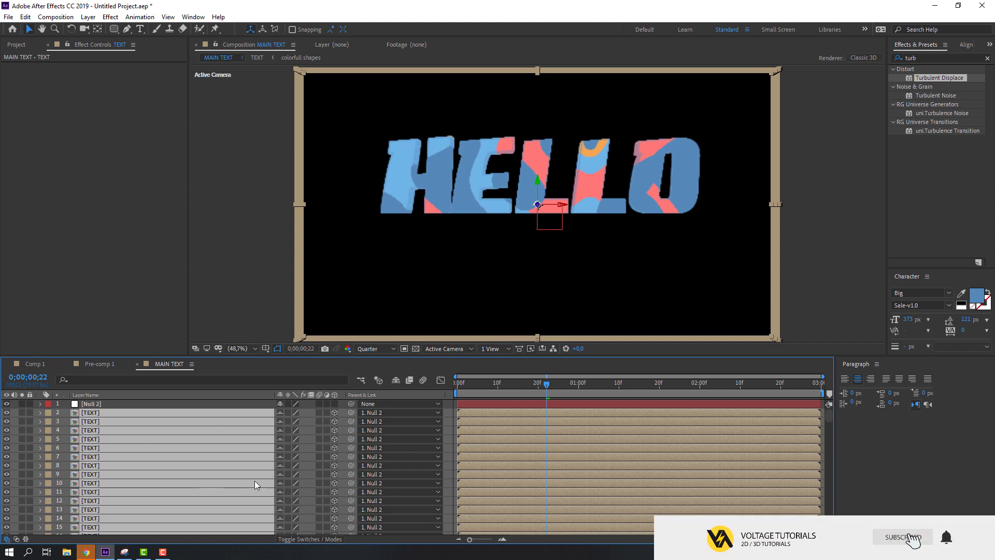
pyautogui.click(396, 381)
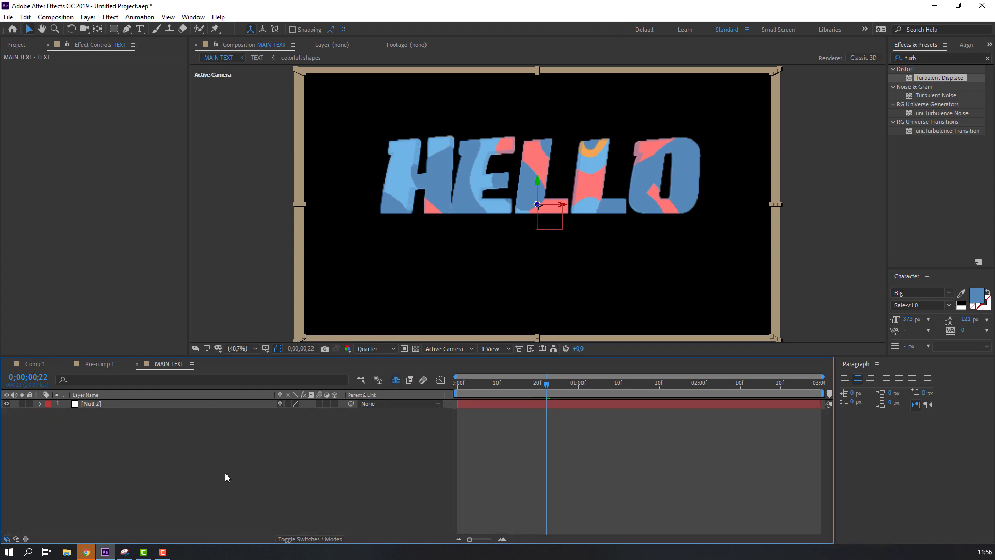
# Step: Rename the null as Controller and make it a 3D layer
pyautogui.click(96, 406)
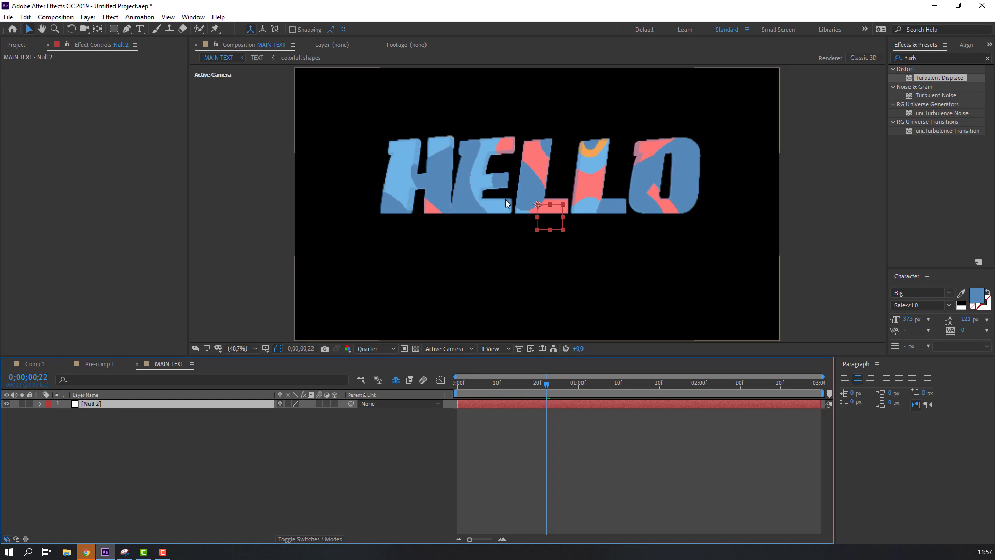
pyautogui.press('Return')
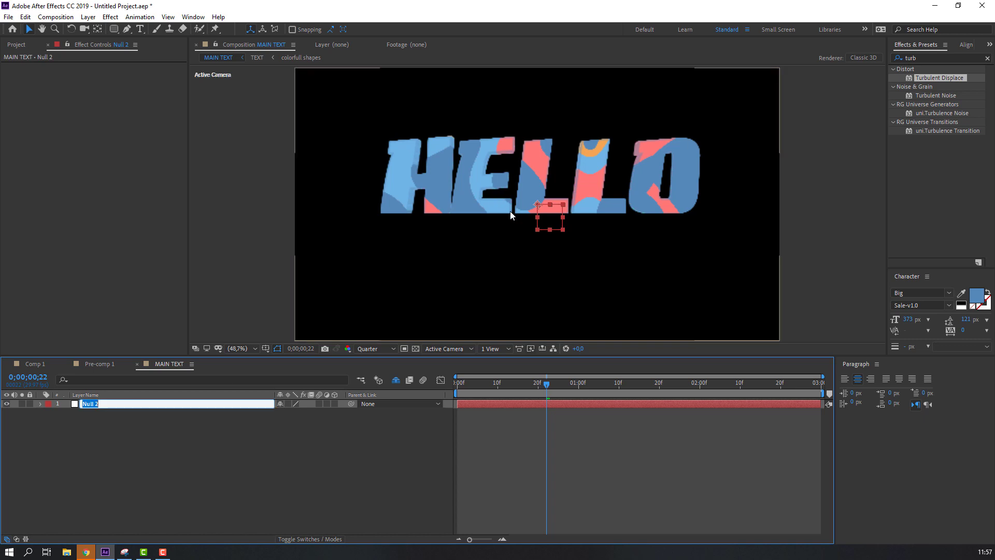
pyautogui.write('Controller')
pyautogui.press('Return')
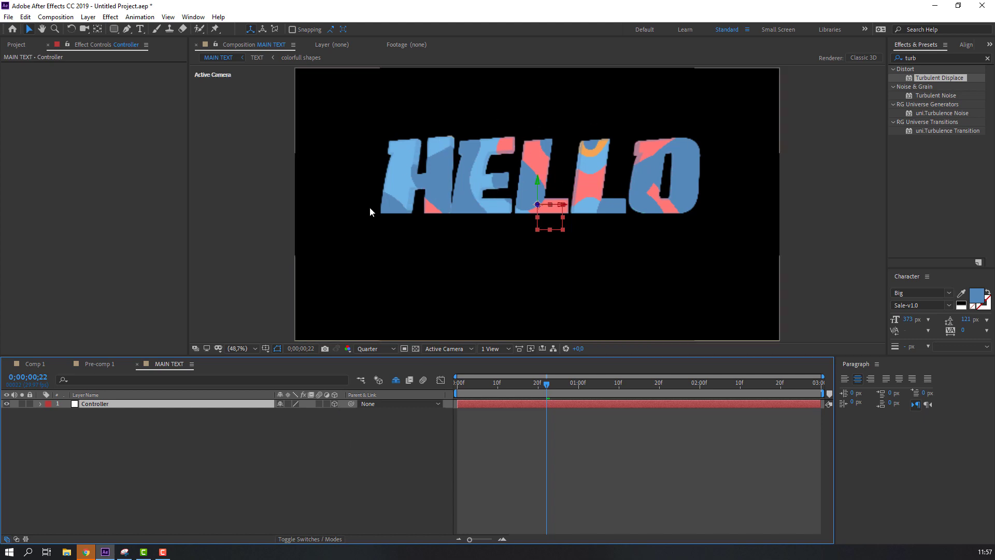
# Step: Set a starting Y Rotation keyframe on the Controller null at 0;00;00;00
pyautogui.click(94, 418)
pyautogui.click(100, 404)
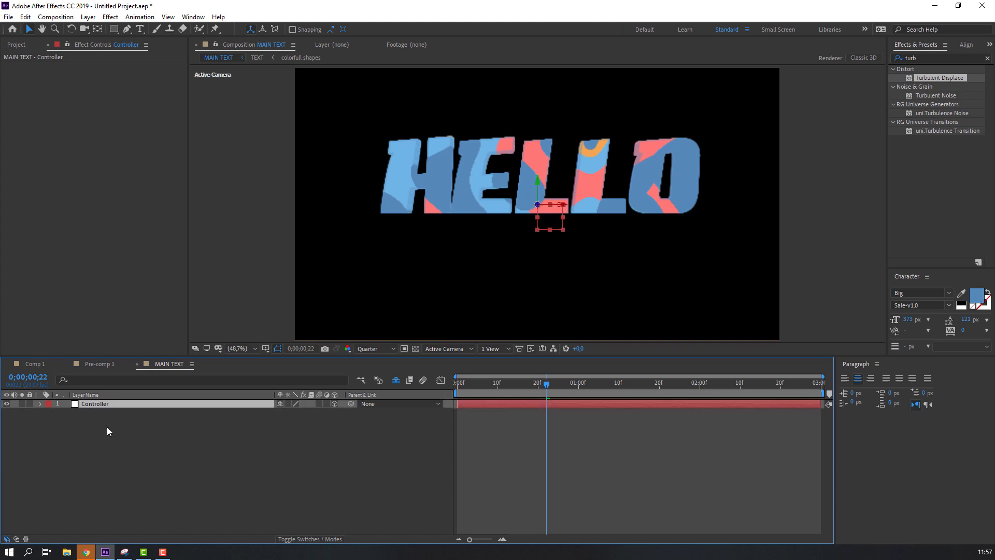
pyautogui.press('r')
pyautogui.moveTo(502, 385); pyautogui.dragTo(437, 396)
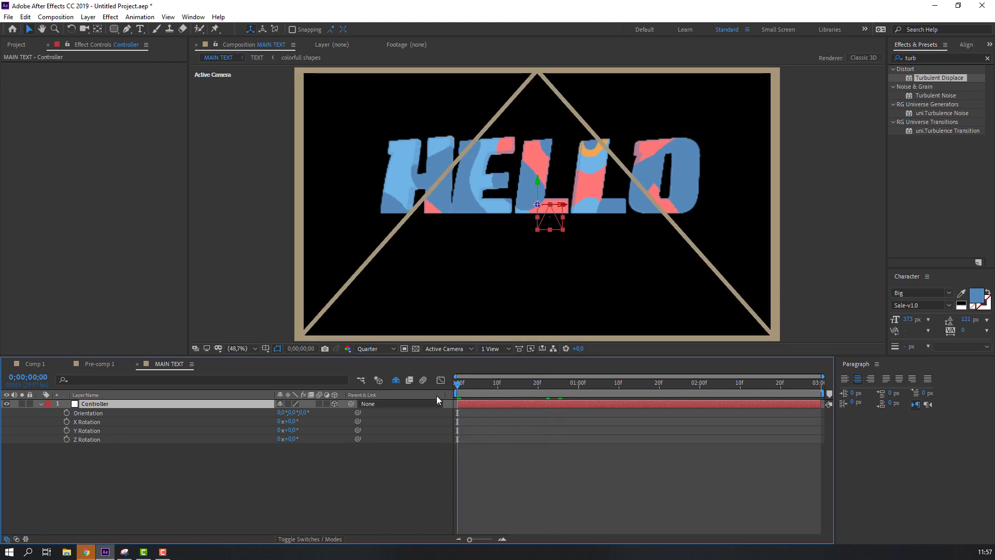
pyautogui.click(67, 431)
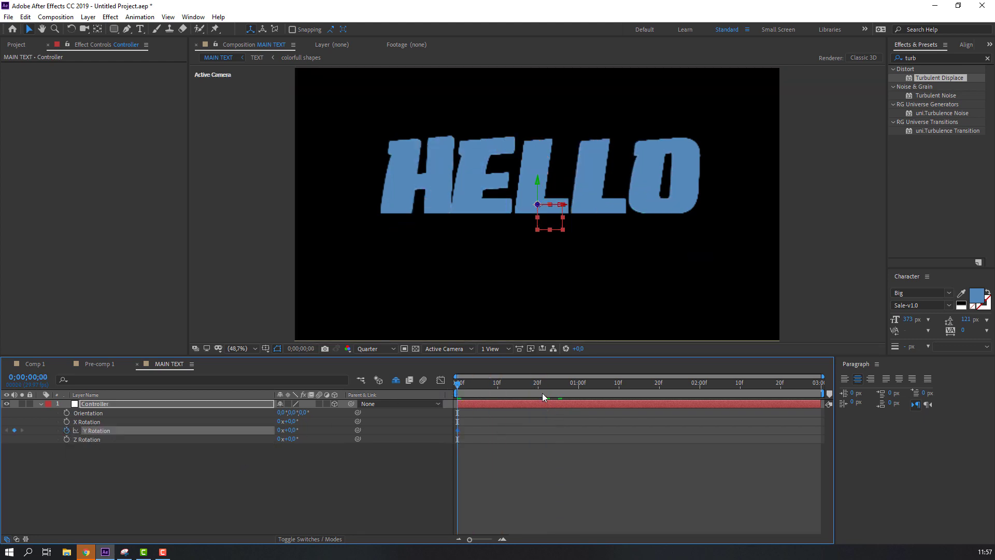
# Step: Set the Controller's Y Rotation to one full revolution at 0;00;02;29 and preview the spin
pyautogui.moveTo(576, 387); pyautogui.dragTo(943, 386)
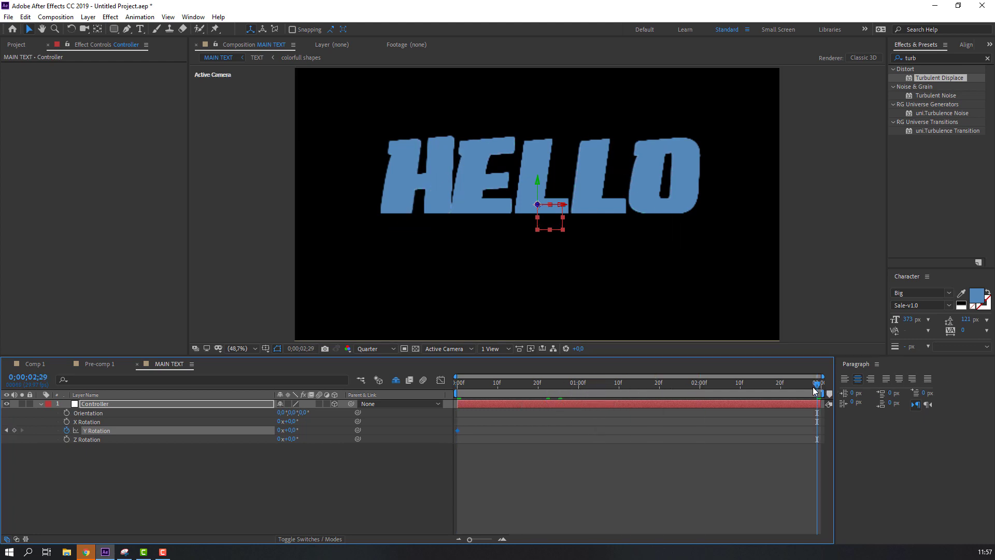
pyautogui.click(279, 430)
pyautogui.write('1')
pyautogui.press('Return')
pyautogui.press('space')
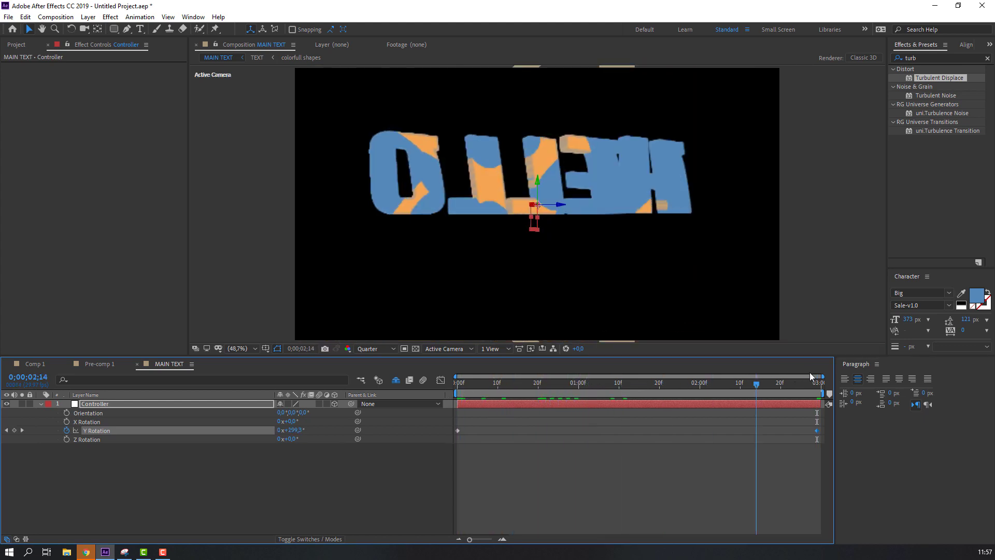
pyautogui.click(41, 404)
# Step: Create a white 1920 x 1080 px solid named BG and place it beneath all the TEXT layers
pyautogui.rightClick(132, 438)
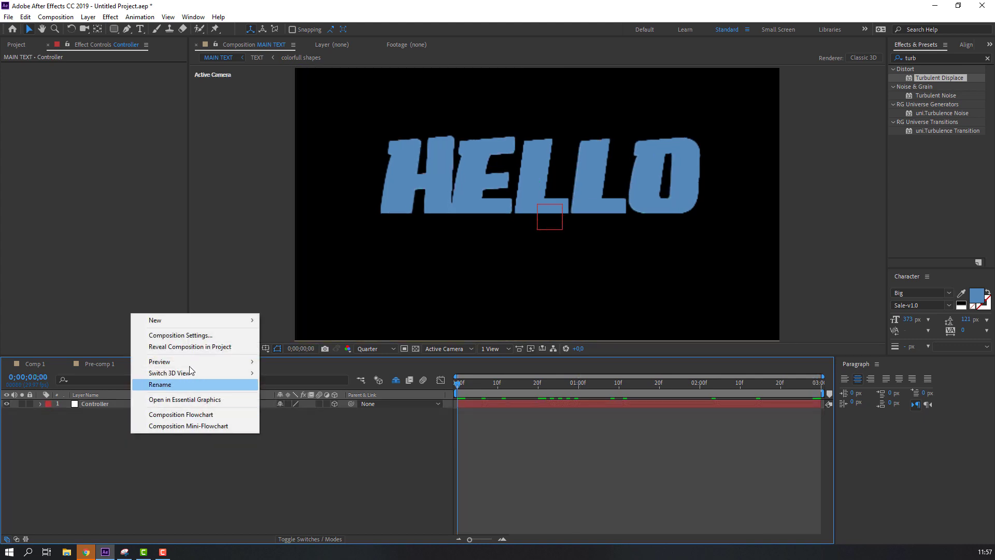
pyautogui.moveTo(198, 321)
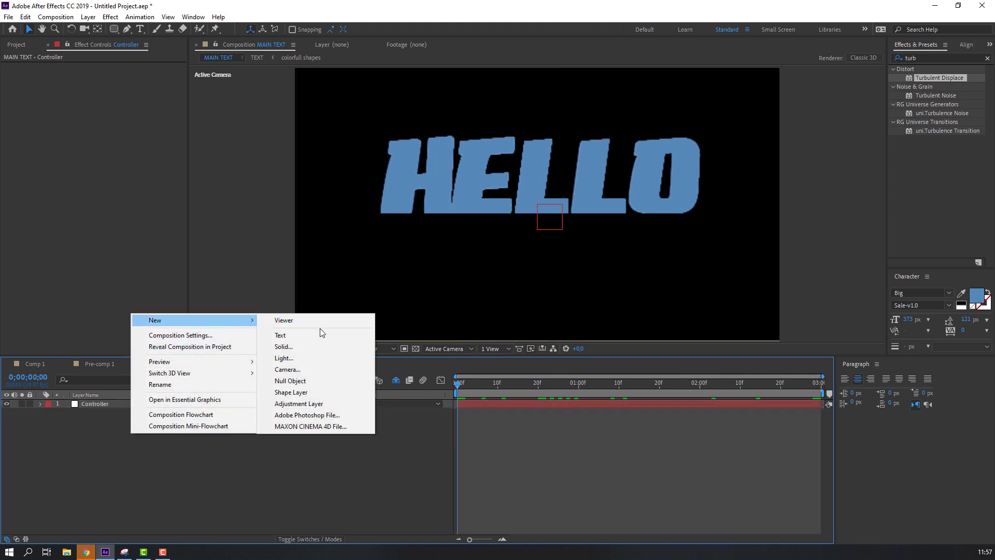
pyautogui.click(297, 346)
pyautogui.write('BG')
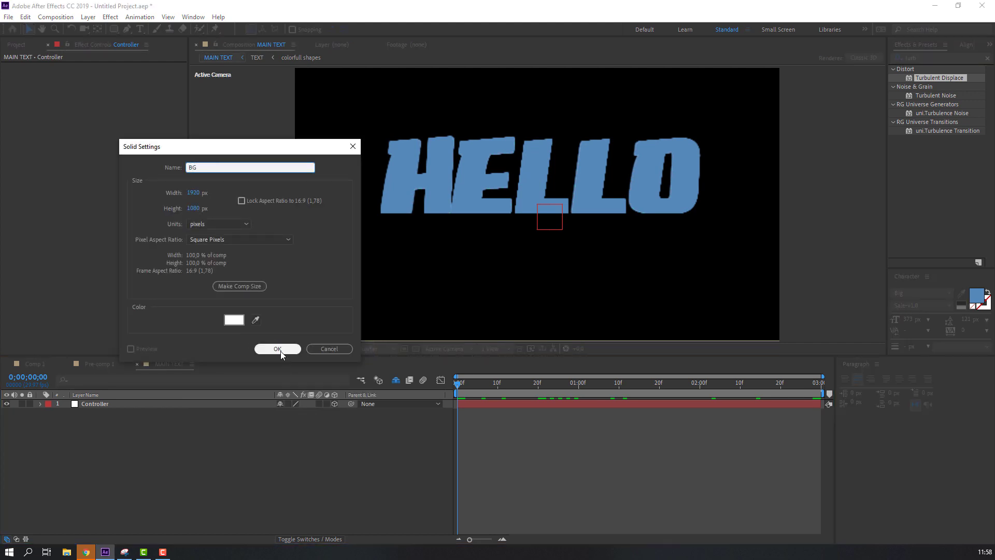
pyautogui.click(281, 350)
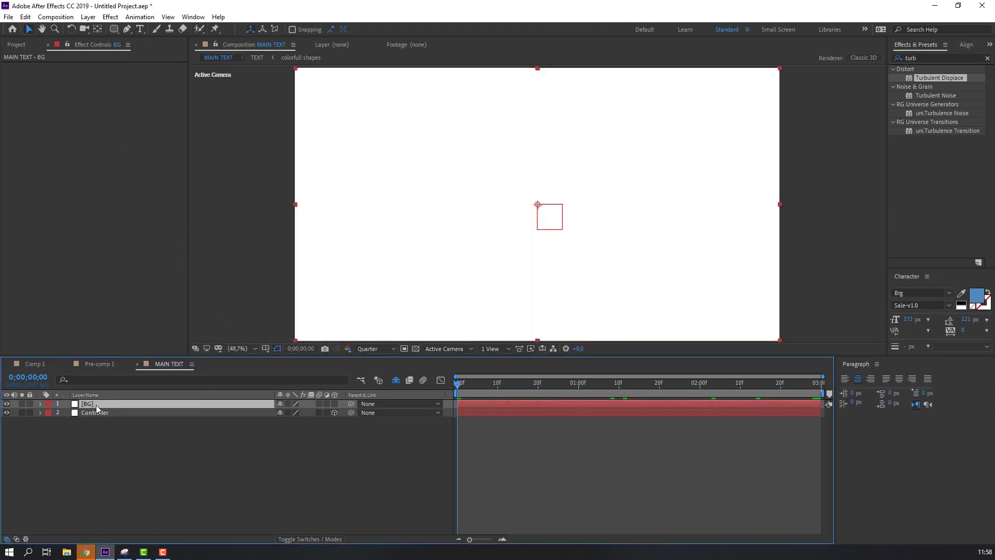
pyautogui.click(397, 381)
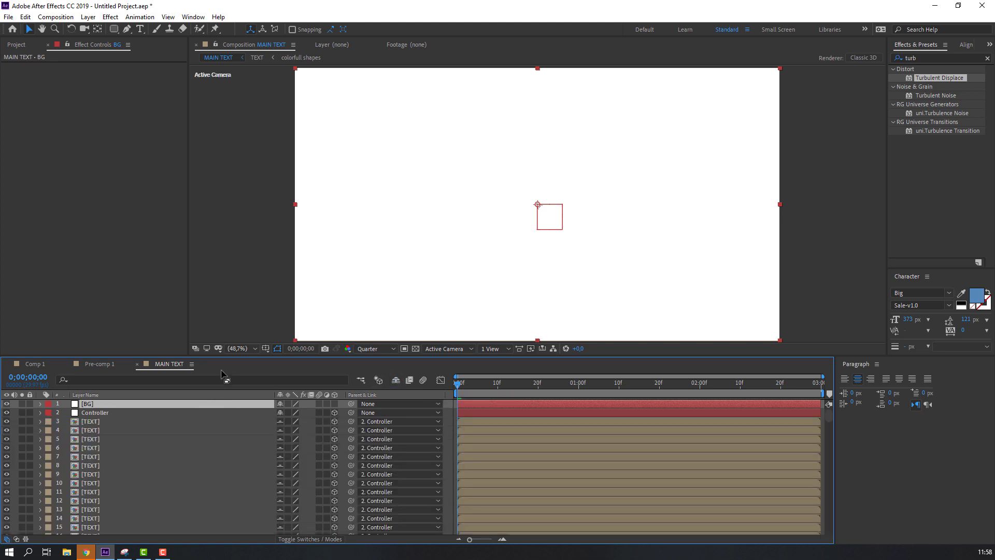
pyautogui.moveTo(89, 404); pyautogui.dragTo(113, 531)
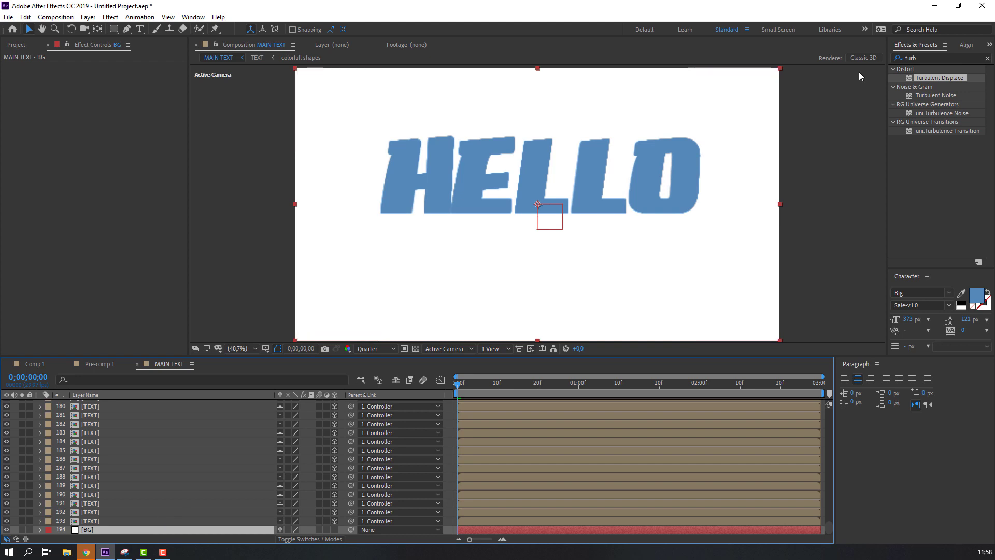
# Step: Apply a Fill effect to the BG solid with the off-white color F2F2F2
pyautogui.click(927, 57)
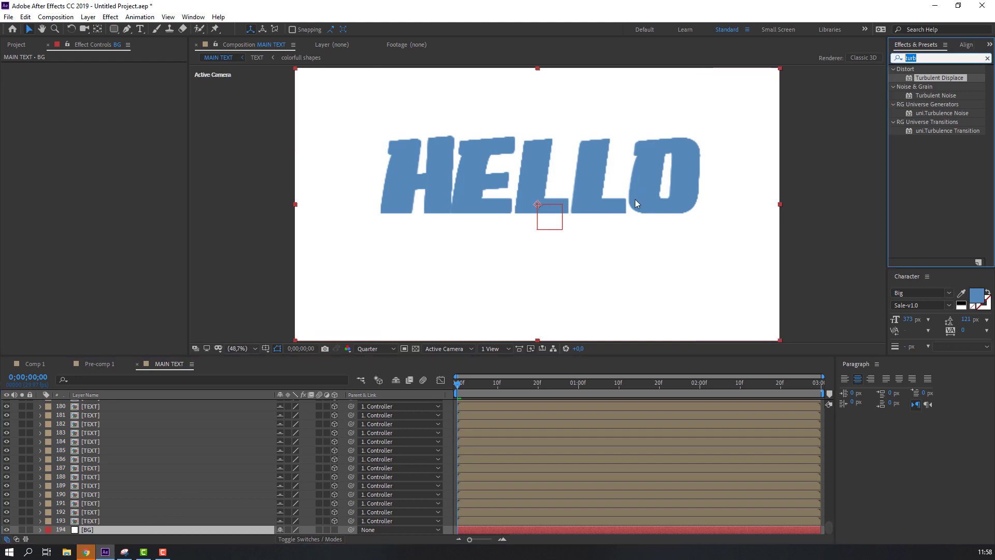
pyautogui.write('fill')
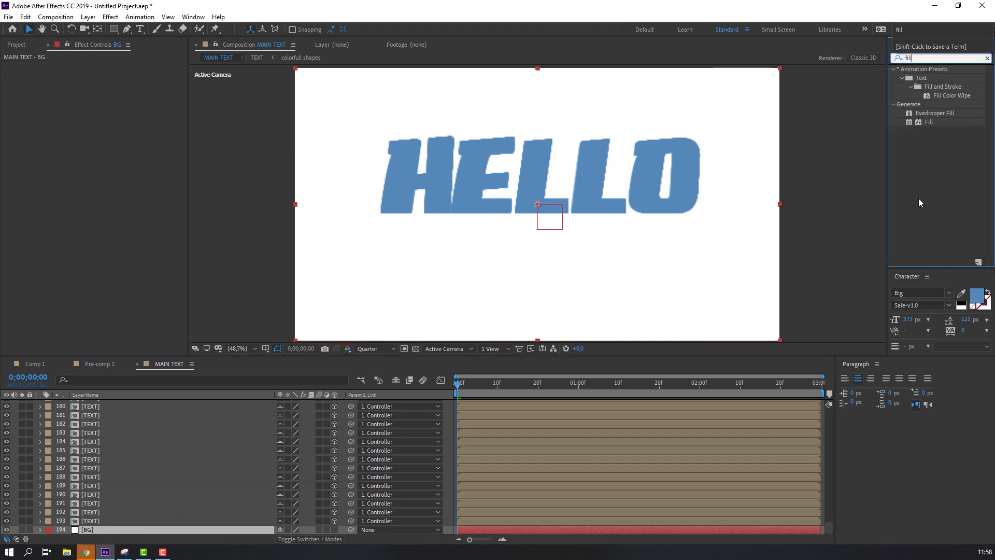
pyautogui.doubleClick(929, 122)
pyautogui.moveTo(929, 123); pyautogui.dragTo(88, 531)
pyautogui.click(108, 93)
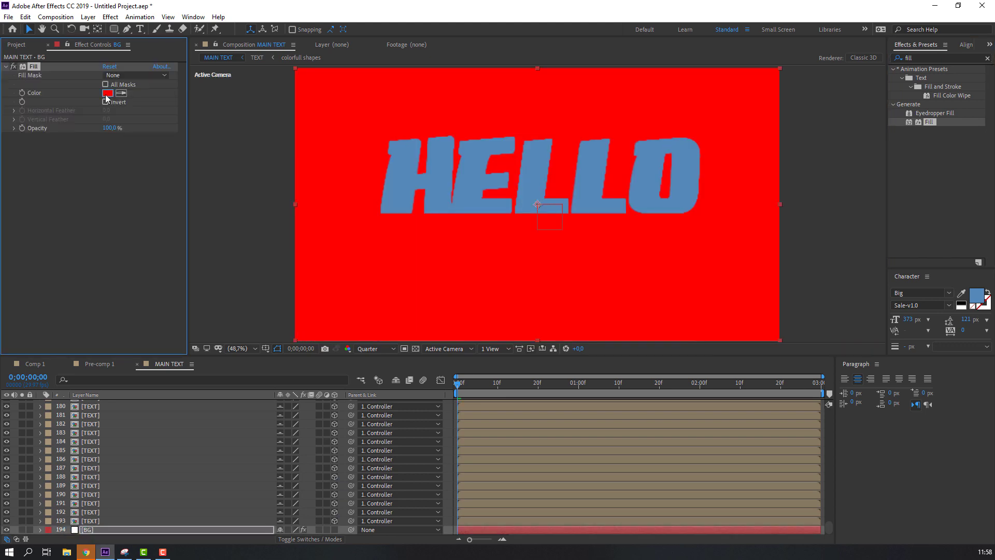
pyautogui.click(188, 276)
pyautogui.moveTo(189, 276); pyautogui.dragTo(149, 242)
pyautogui.click(155, 249)
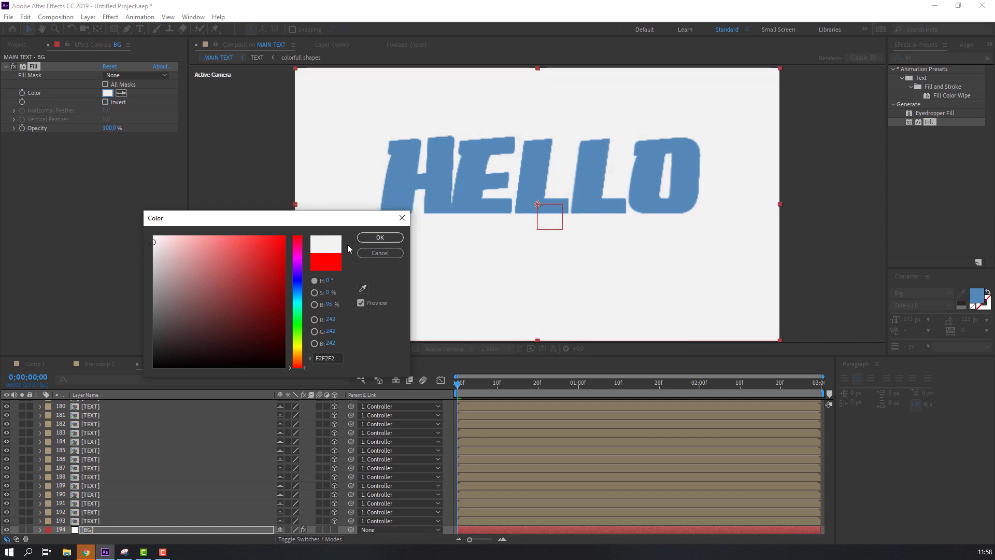
pyautogui.click(379, 238)
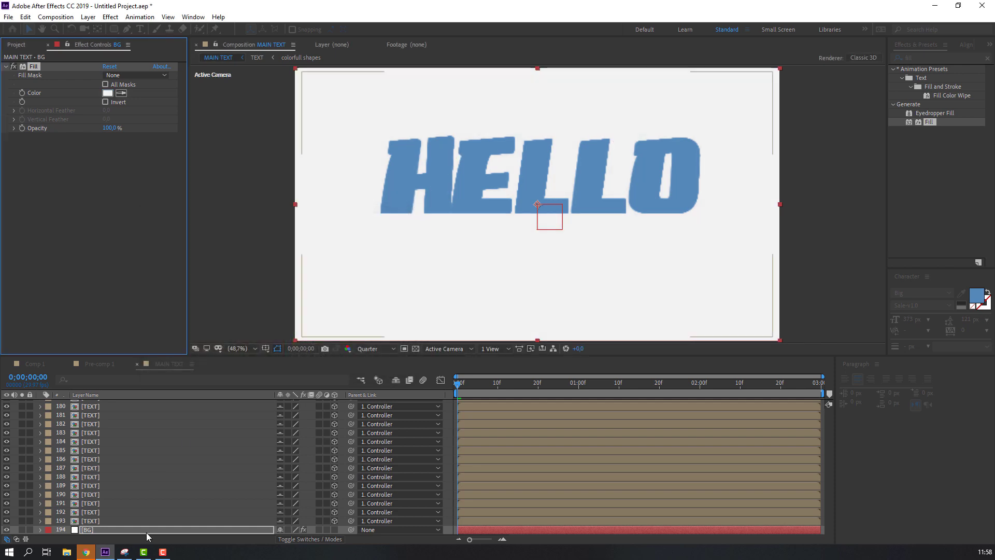
# Step: Hide the shy TEXT layers again and set the preview resolution to Full
pyautogui.click(397, 380)
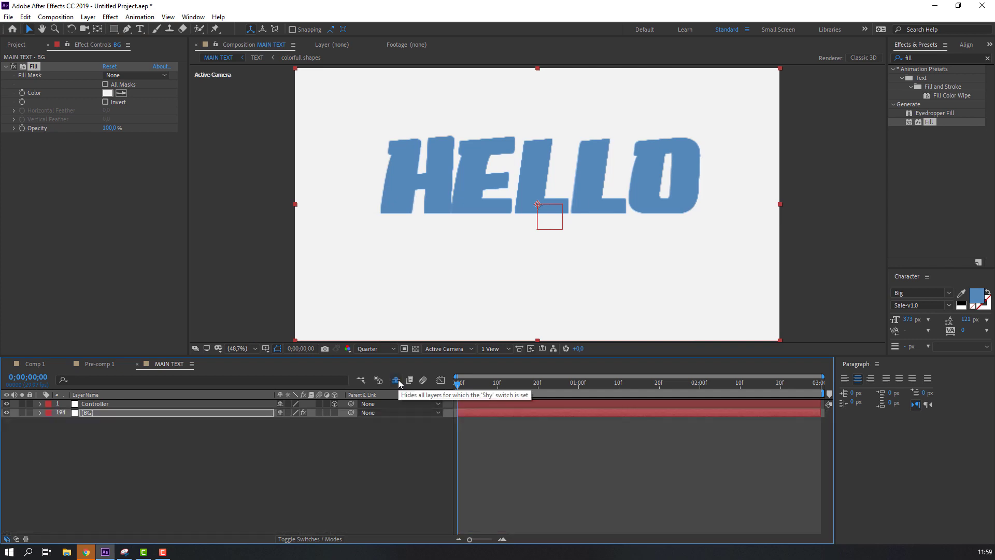
pyautogui.click(374, 348)
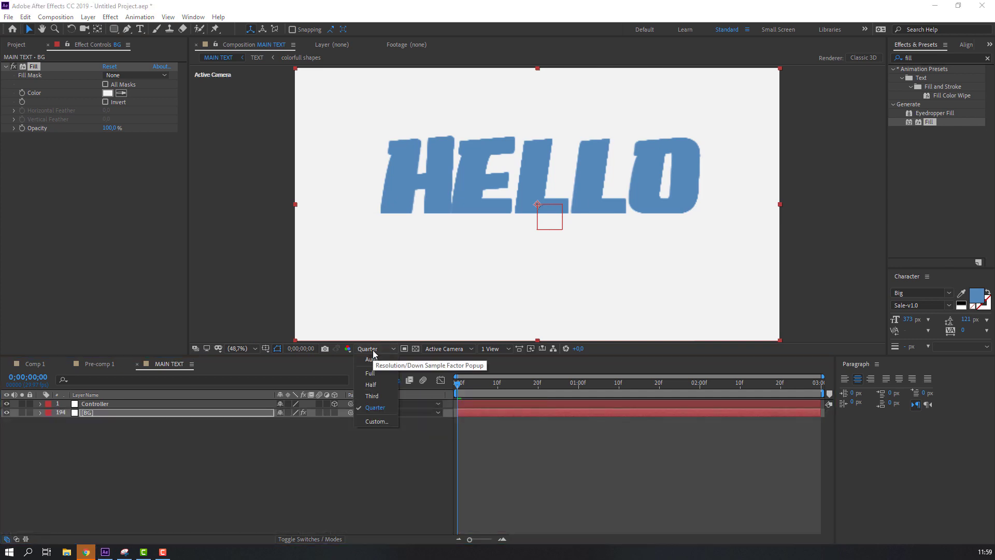
pyautogui.click(375, 380)
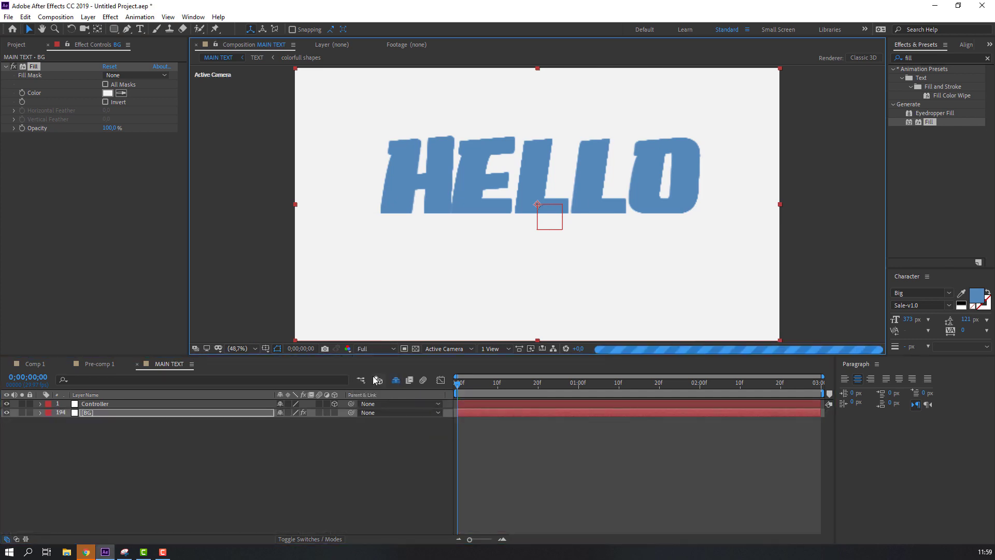
pyautogui.click(375, 441)
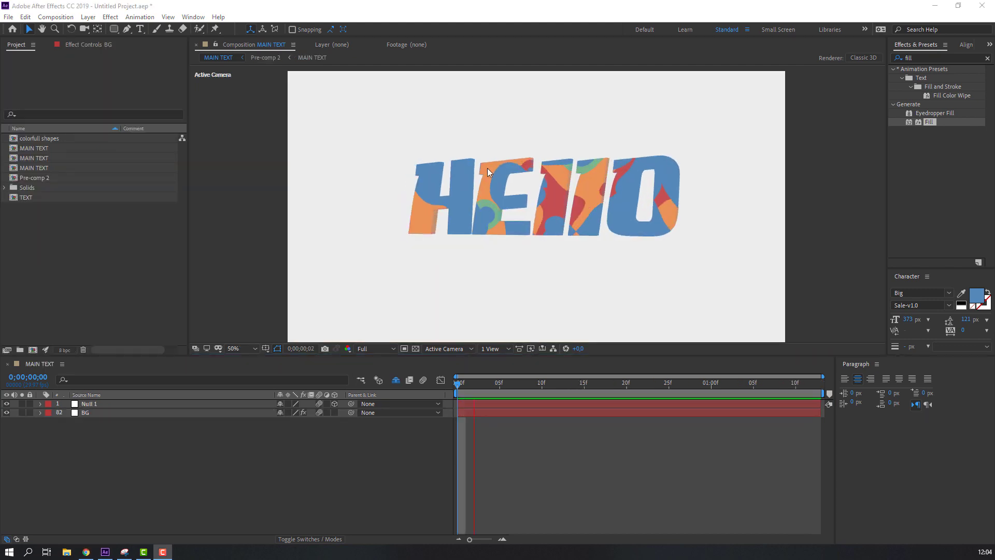